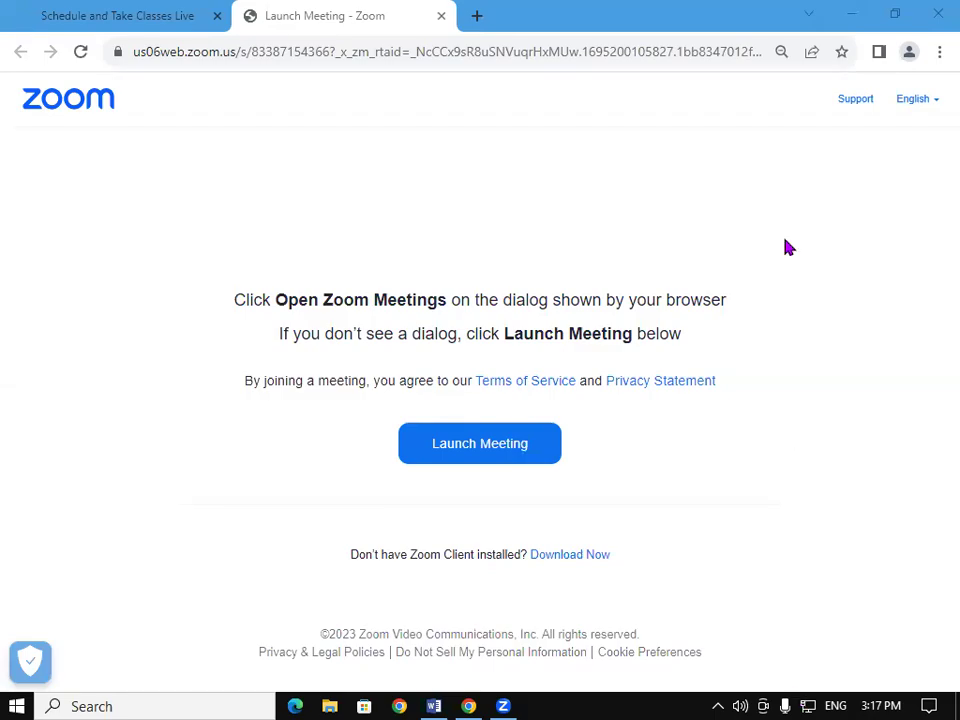
- Switch from Chrome to the blank Word document, Document1
left_click(428, 700)
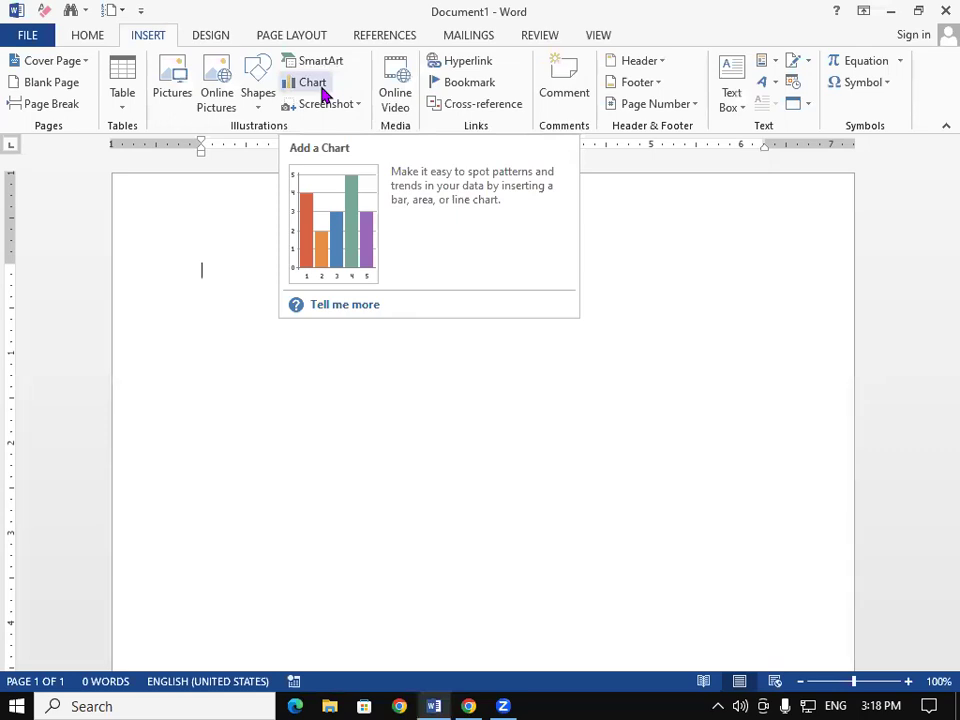
left_click(322, 89)
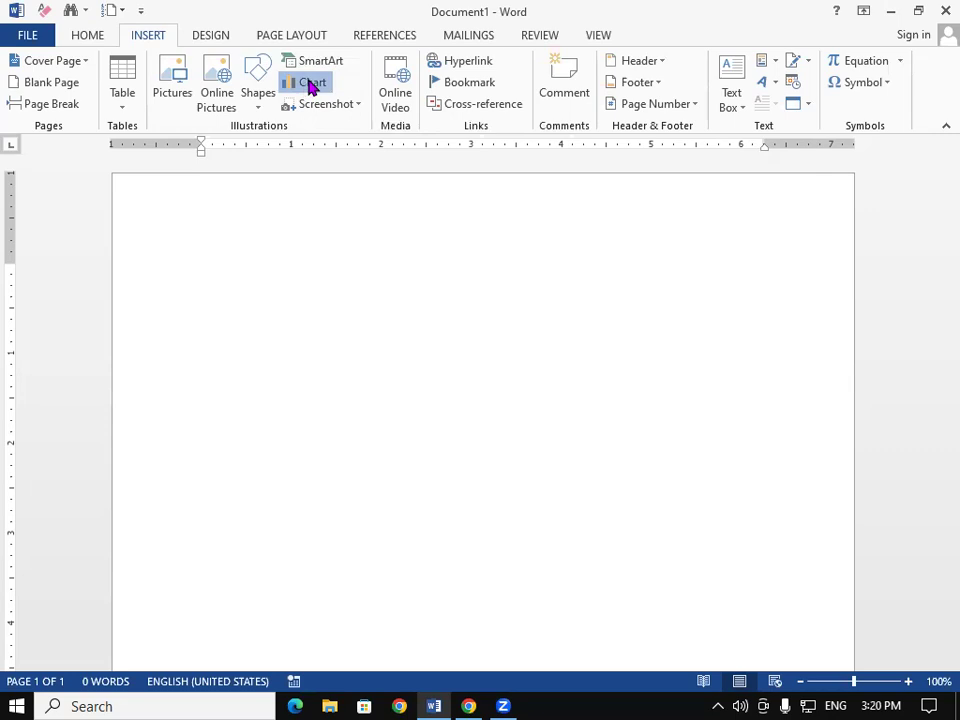
- Bring up the Insert Chart dialog with Column > Clustered Column selected
left_click(306, 85)
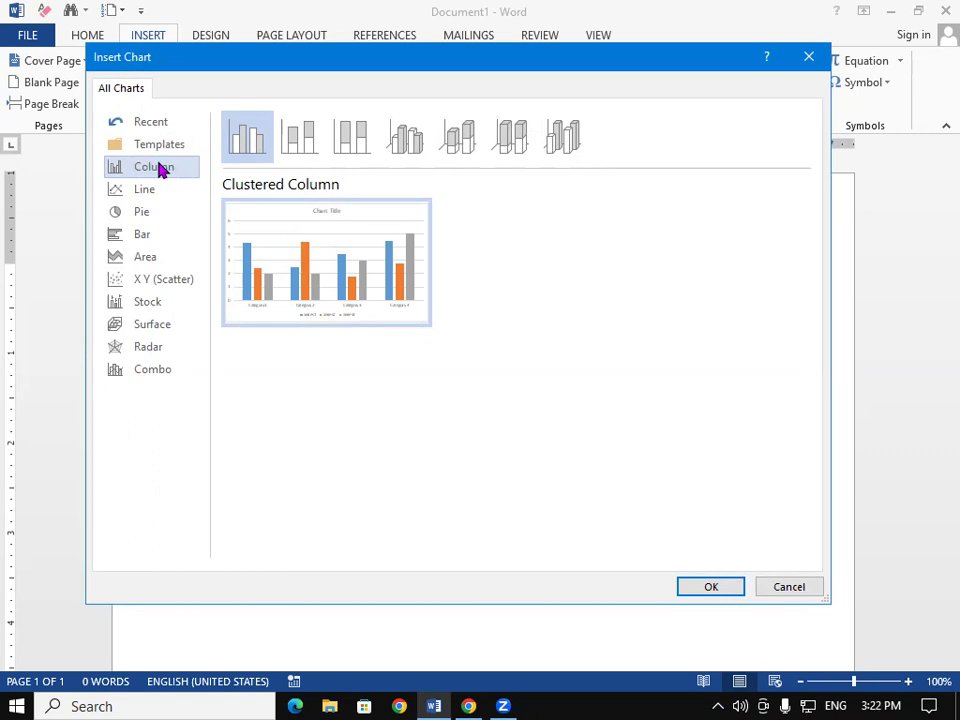
- Insert the Clustered Column chart and select the Category 1 cell in its data sheet
left_click(694, 587)
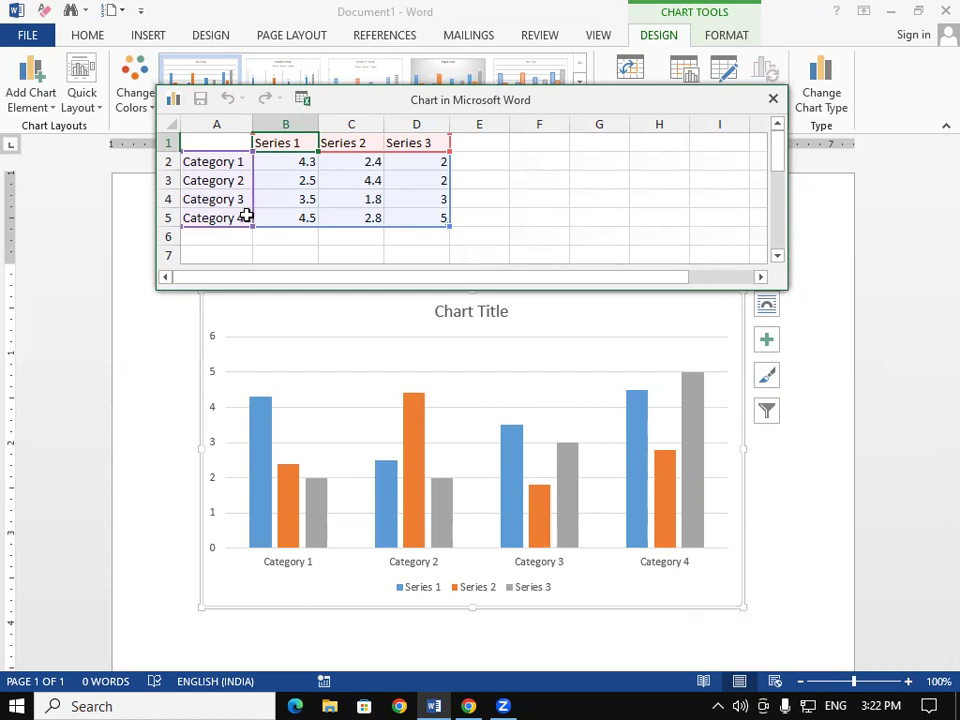
left_click(206, 164)
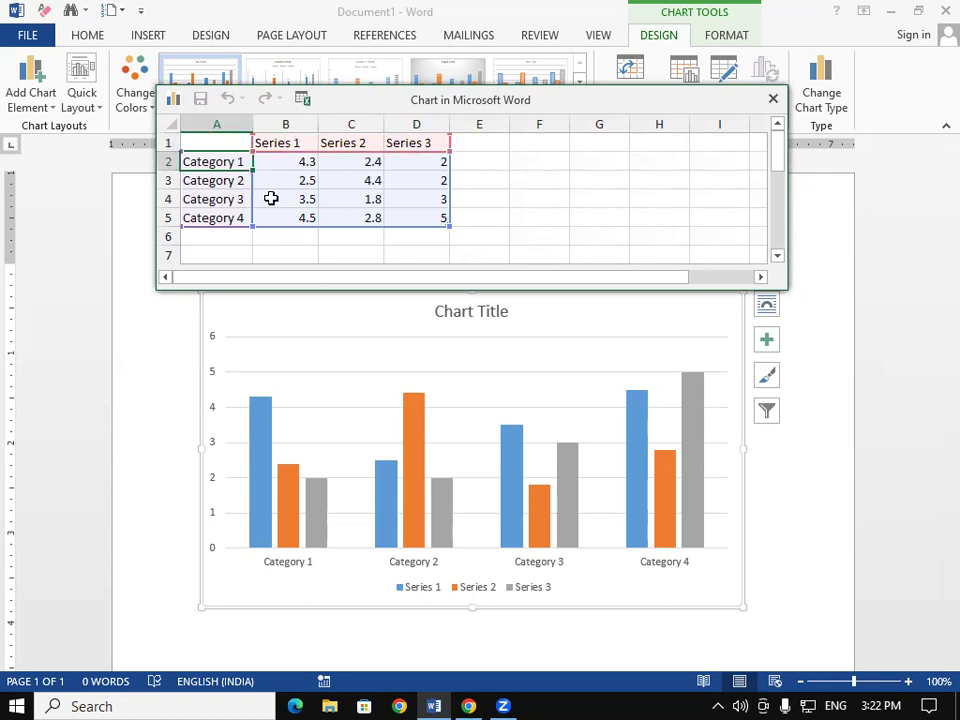
left_click(220, 178)
left_click(219, 162)
- Enter MOUSE, MEMORY, PRINTER and CPU as the category labels in cells A2 to A5
type("MOUSE")
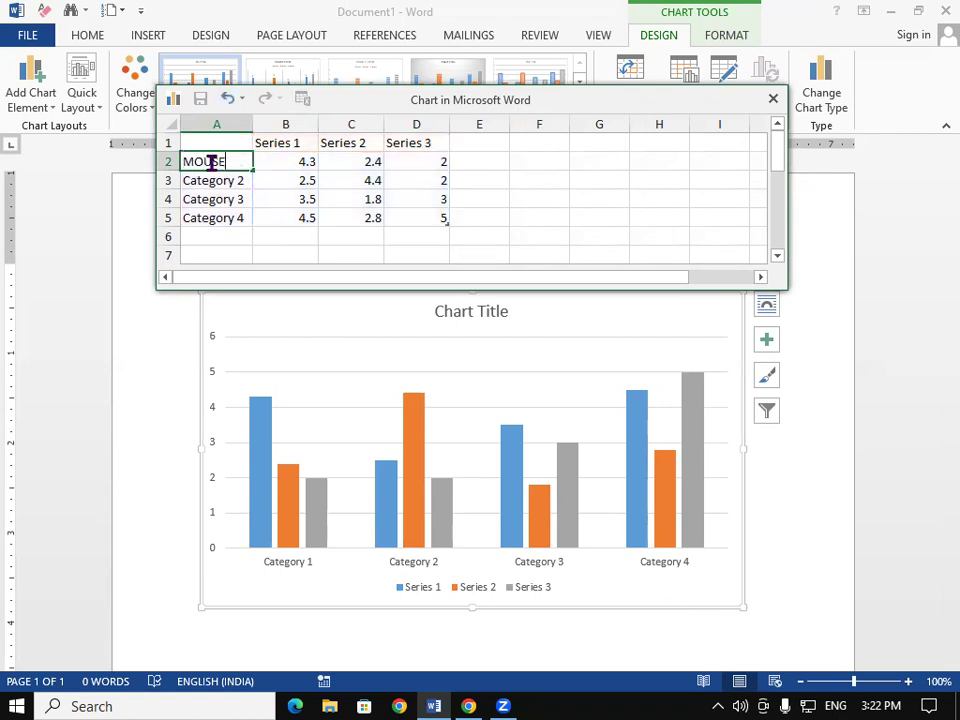
left_click(206, 184)
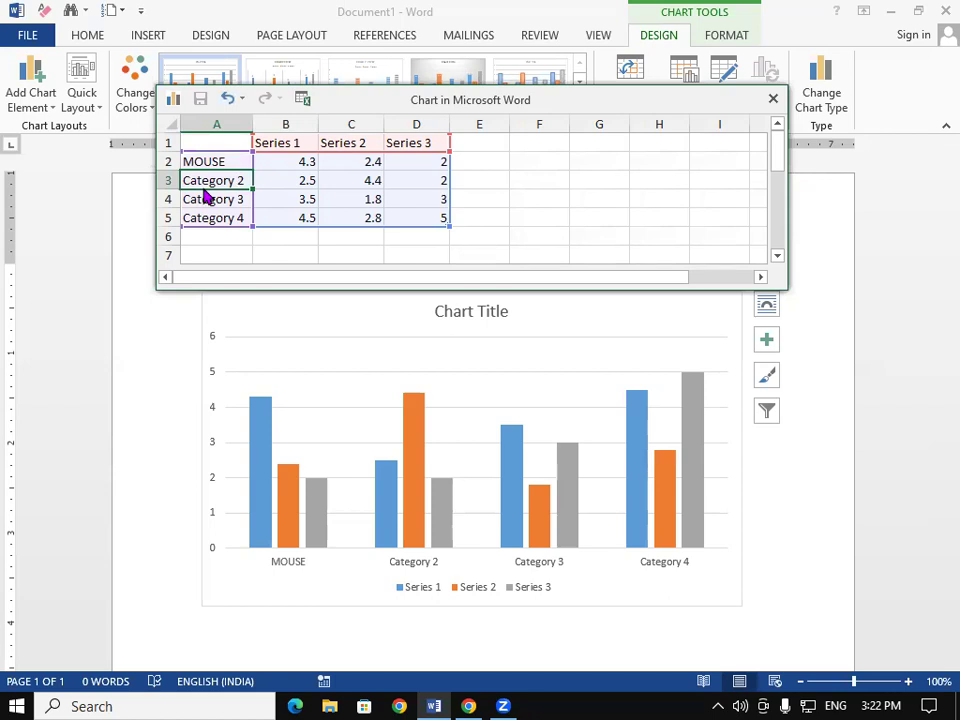
type("MEMORY")
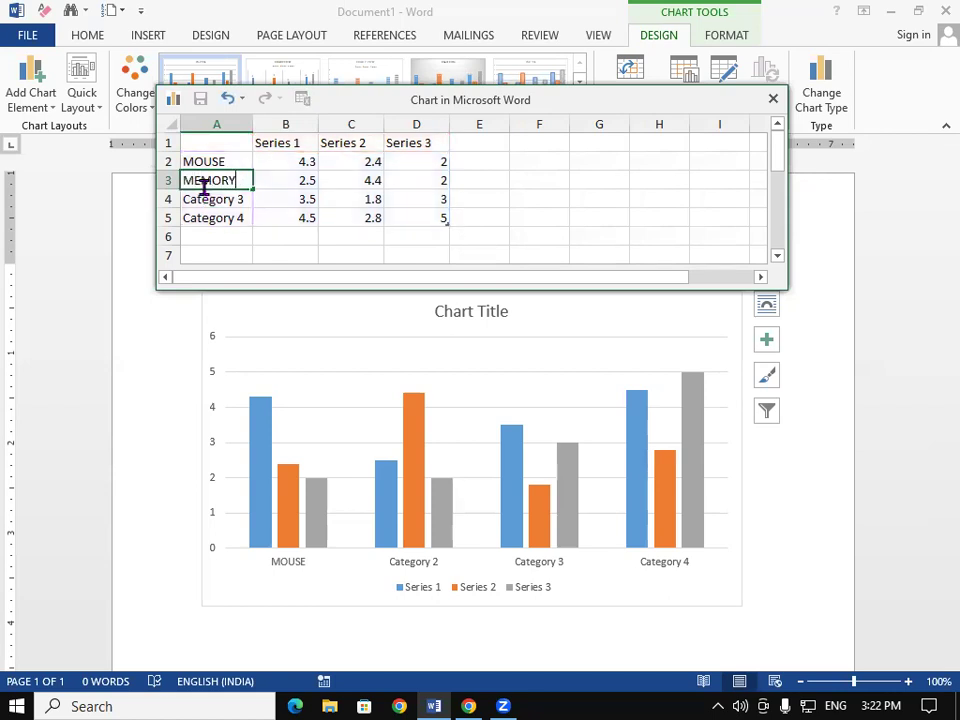
left_click(238, 204)
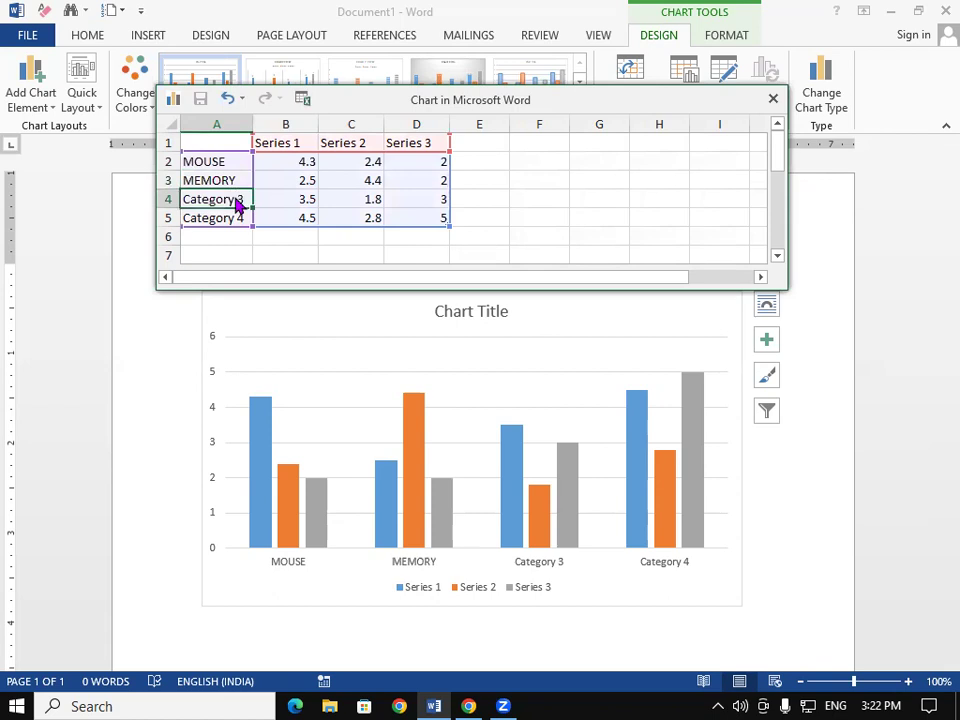
type("PRINTER")
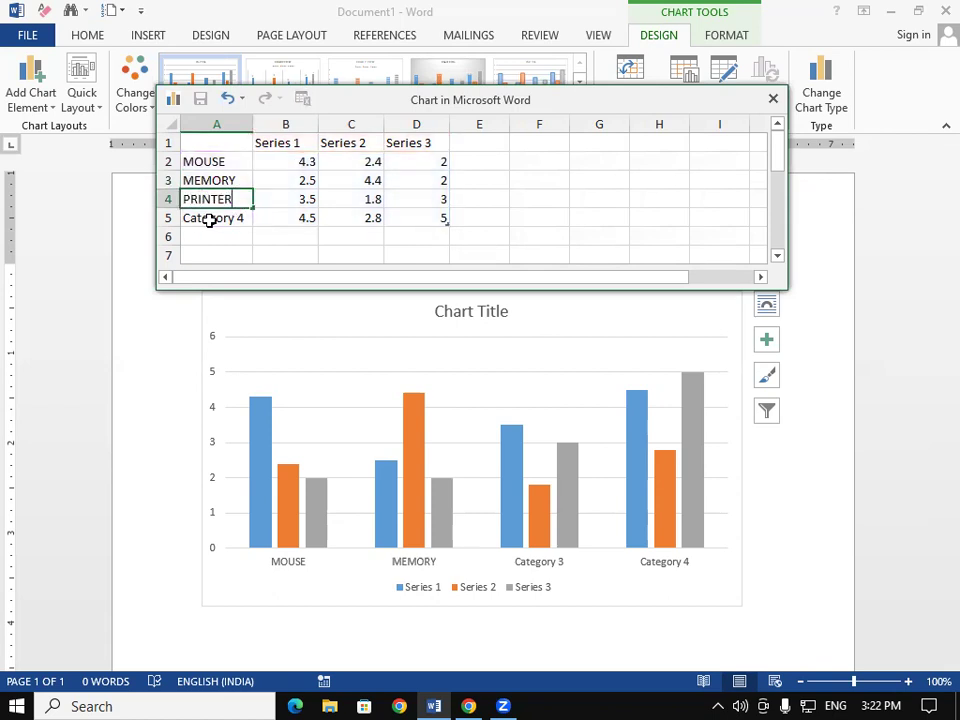
left_click(211, 227)
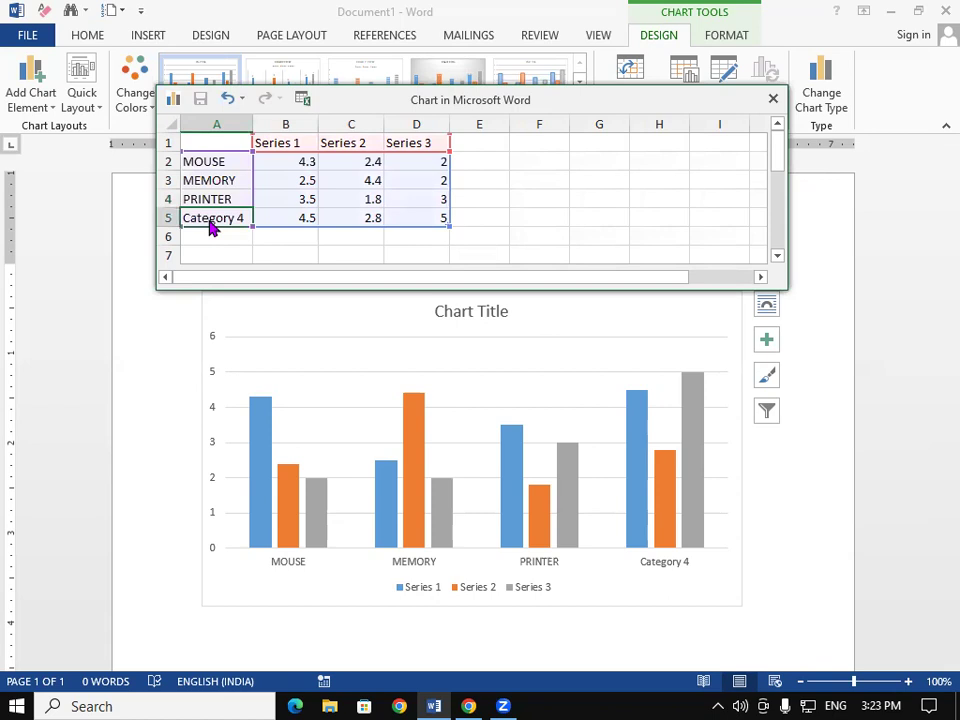
type("CPU")
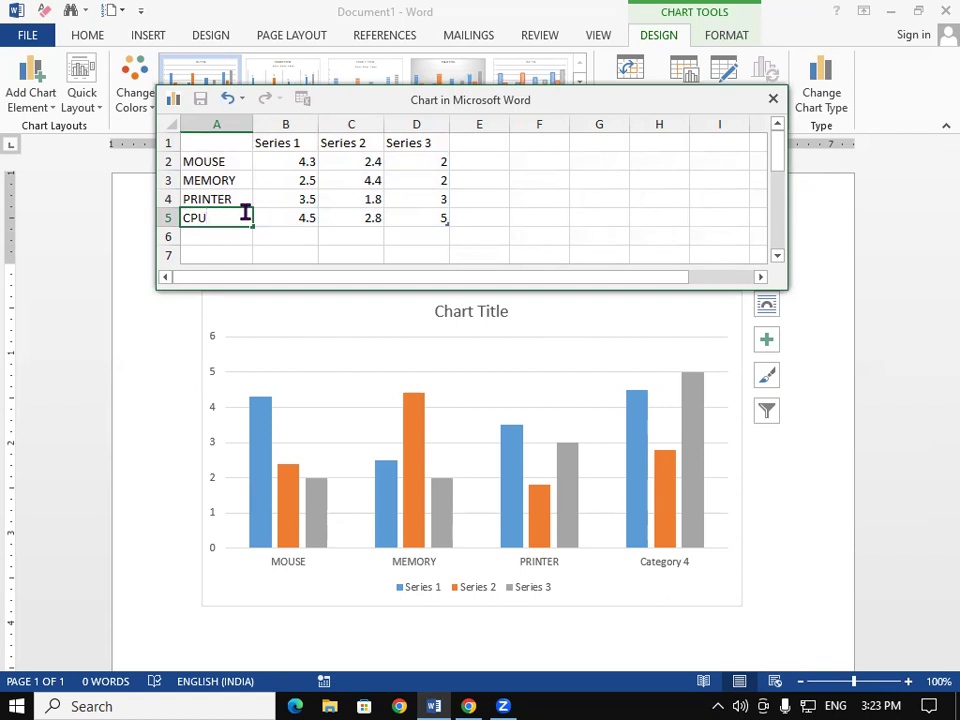
left_click(293, 145)
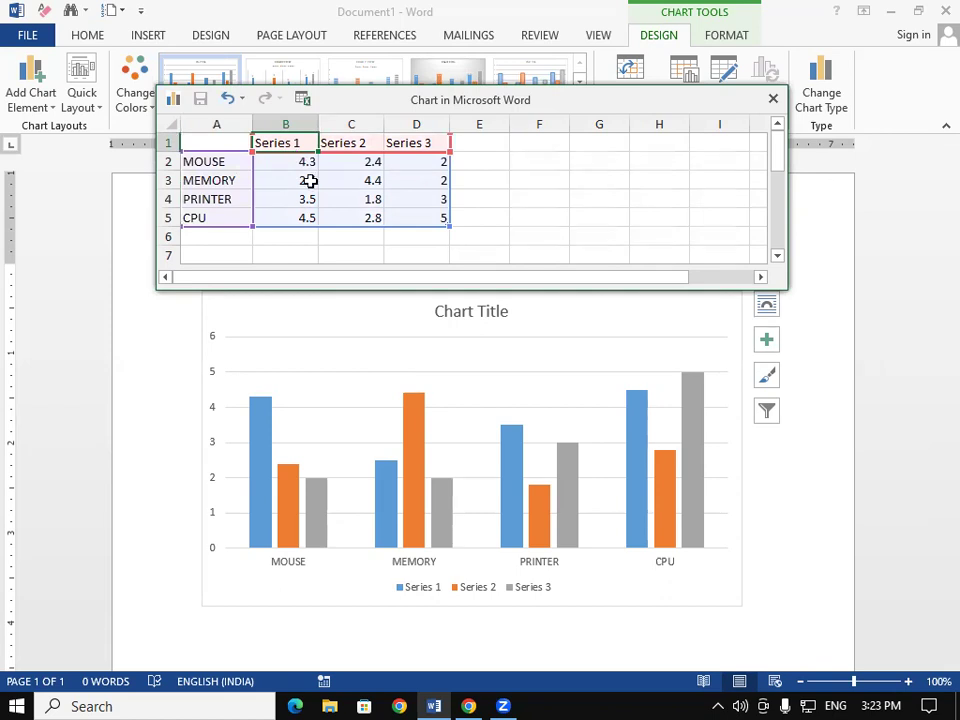
- Name the series KASIA, DEORIA and PADRAUNA in B1–D1 and autofit column D
type("KASIA")
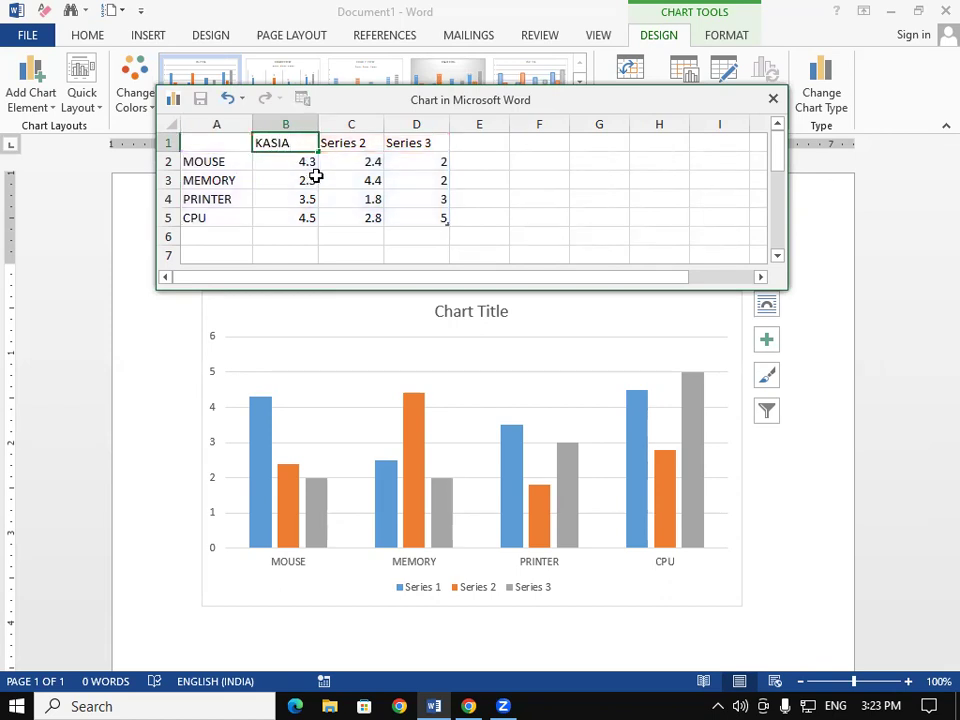
left_click(354, 148)
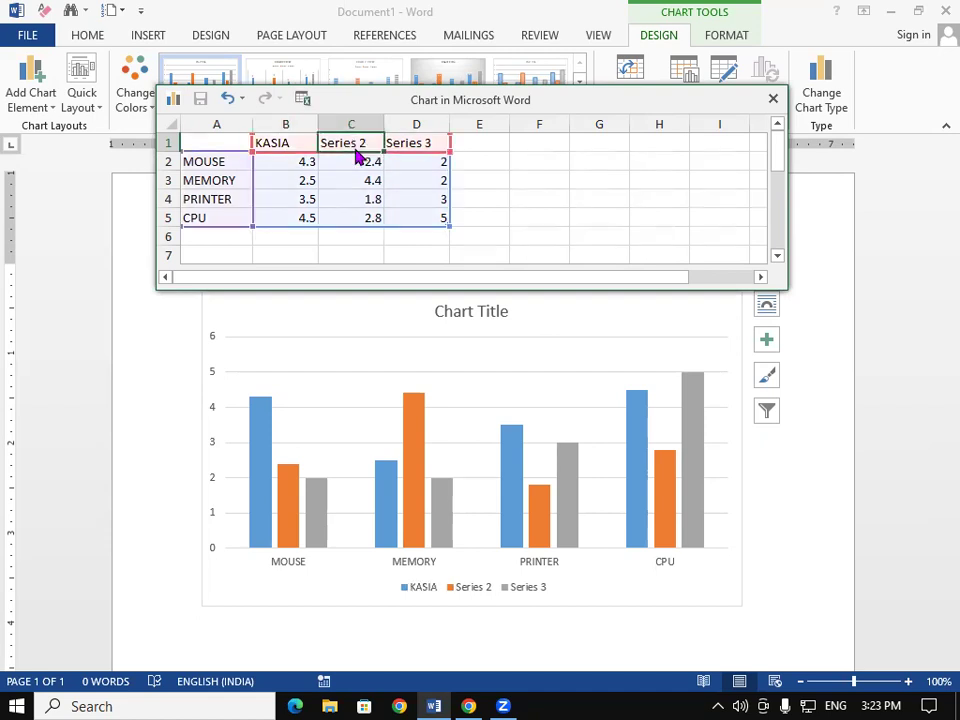
type("DEORIA")
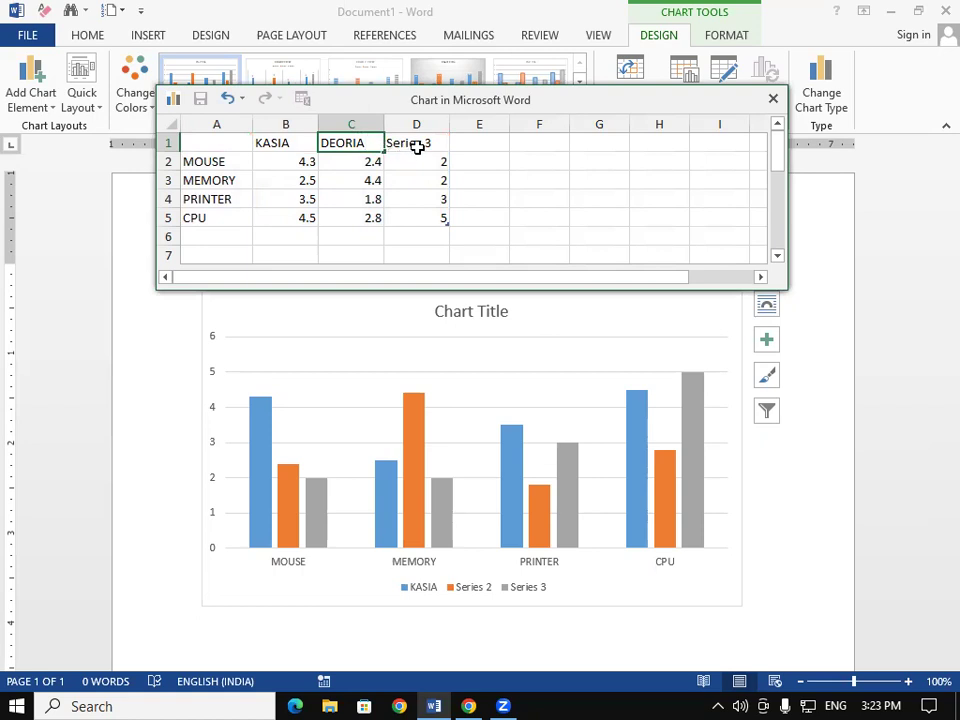
left_click(416, 148)
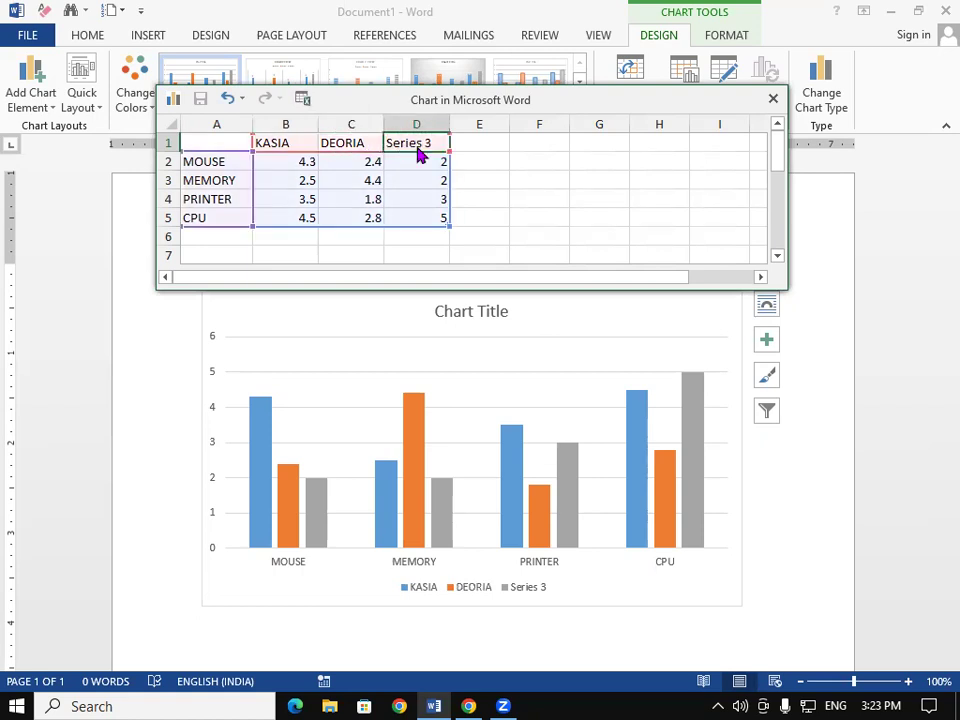
type("PADRAUNA")
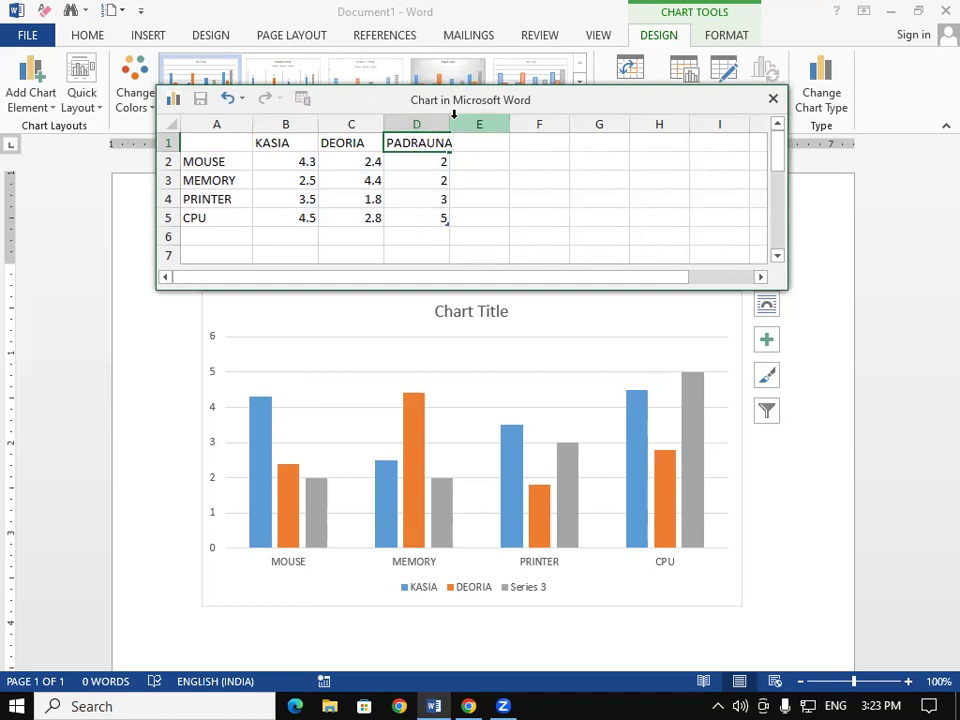
left_click(467, 199)
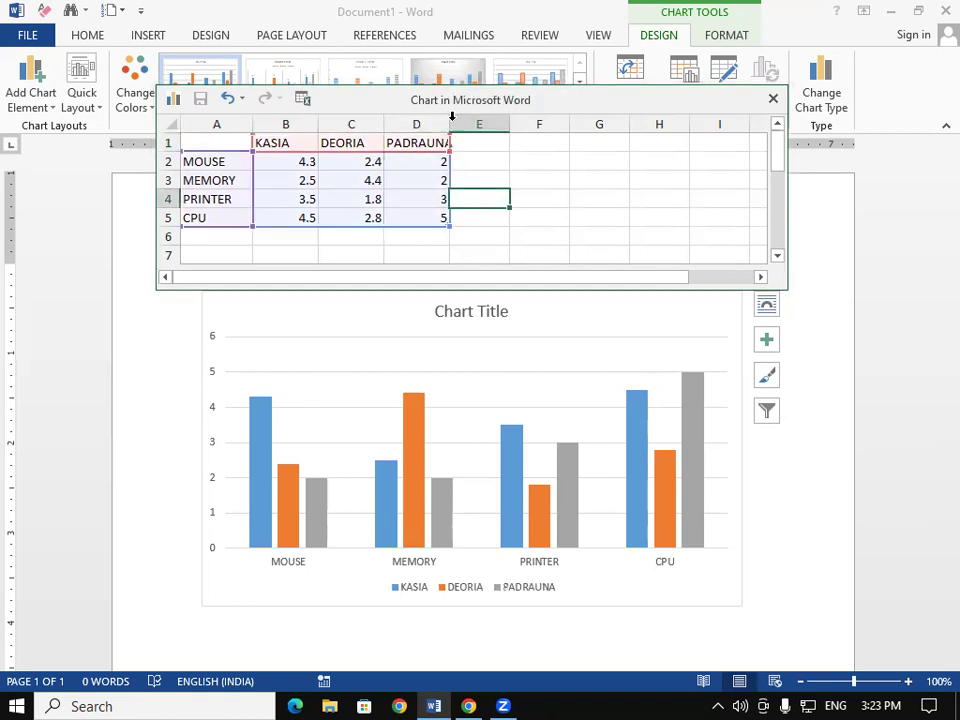
double_click(452, 117)
left_click(430, 192)
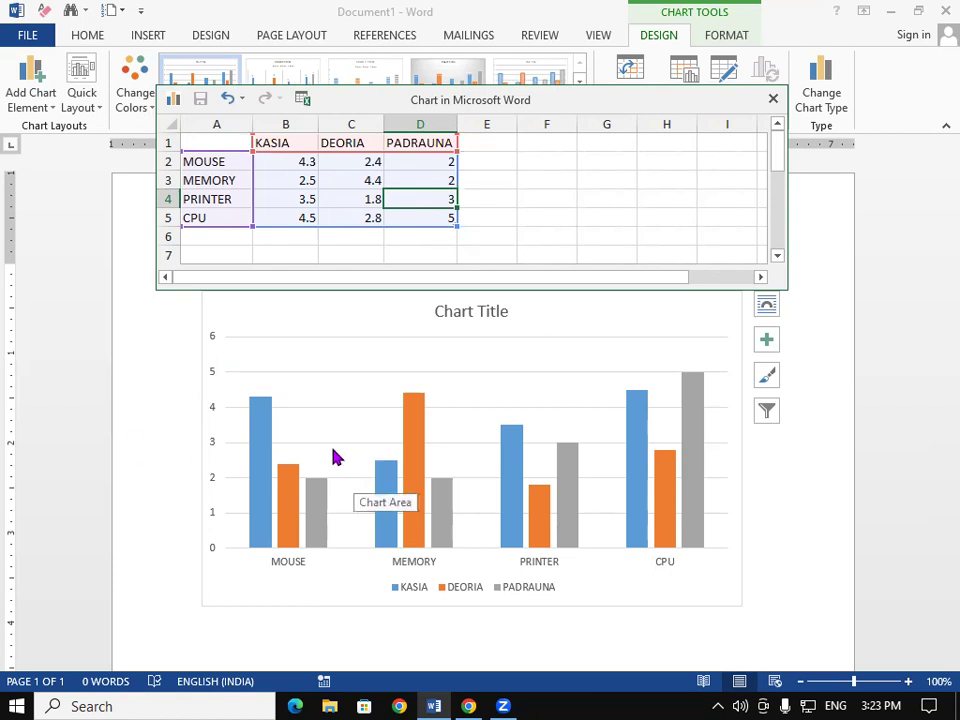
- Enter KASIA values 10000, 200, 5000 and 6000 for MOUSE, MEMORY, PRINTER and CPU
left_click(301, 163)
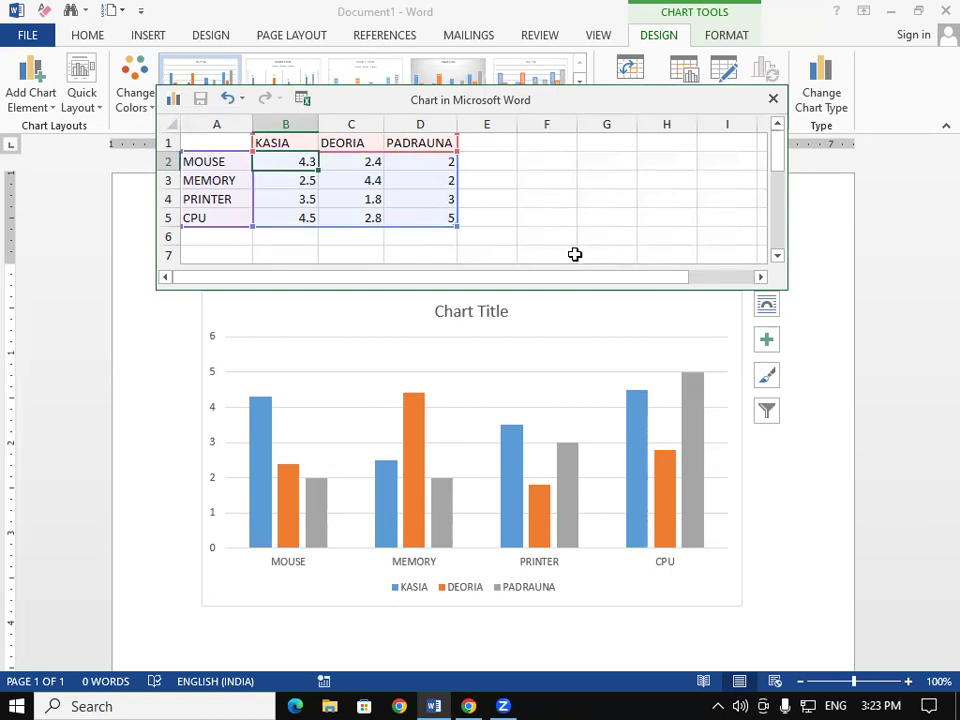
type("10000")
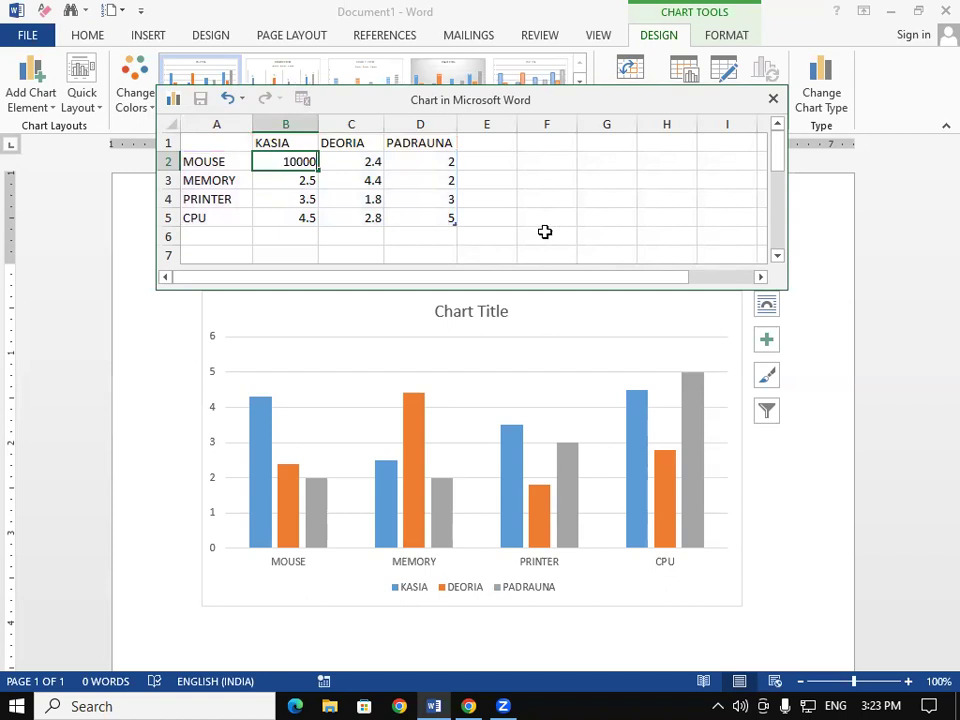
left_click(499, 199)
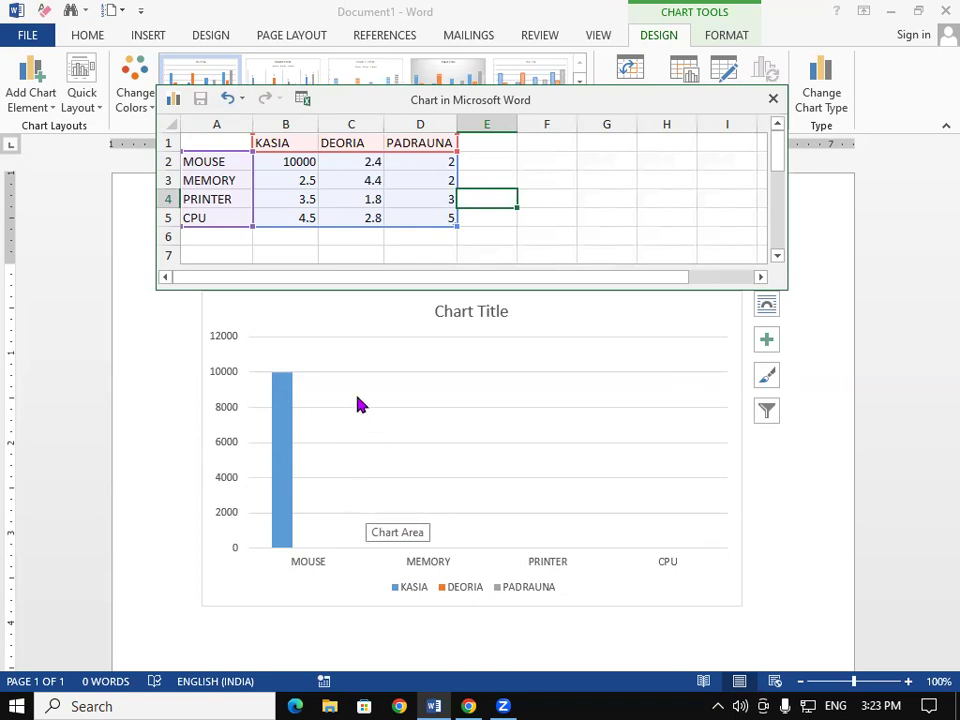
left_click(297, 176)
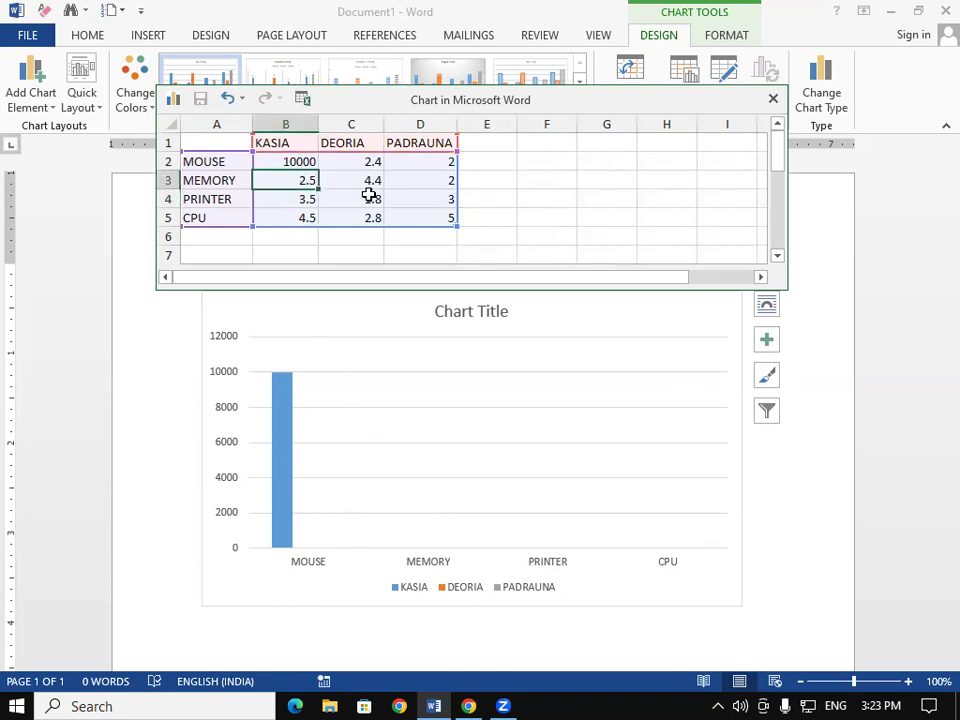
type("200")
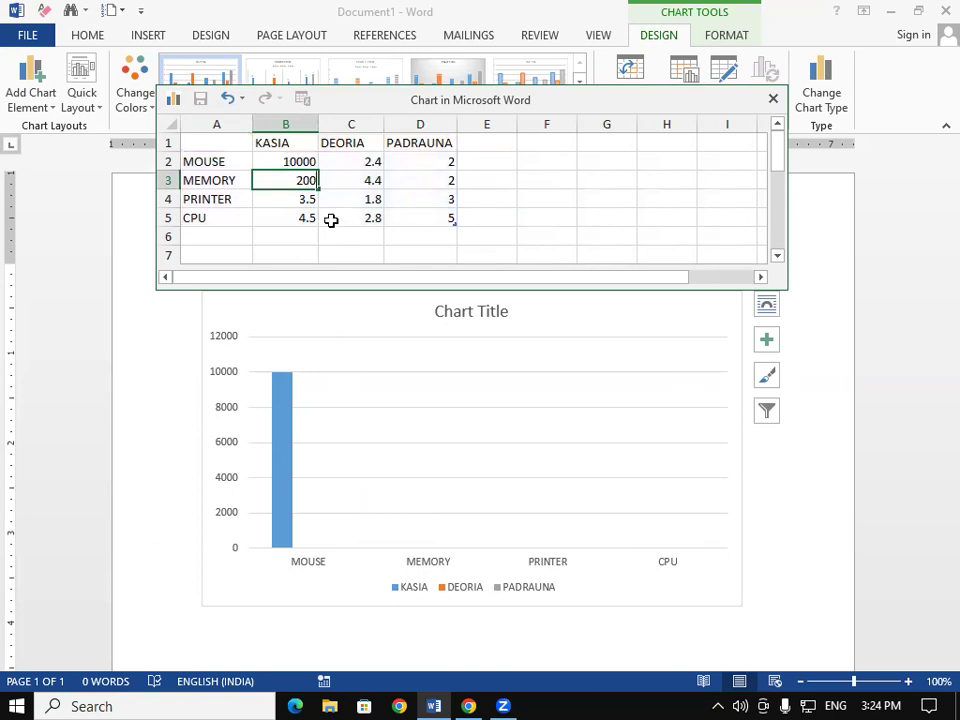
left_click(301, 200)
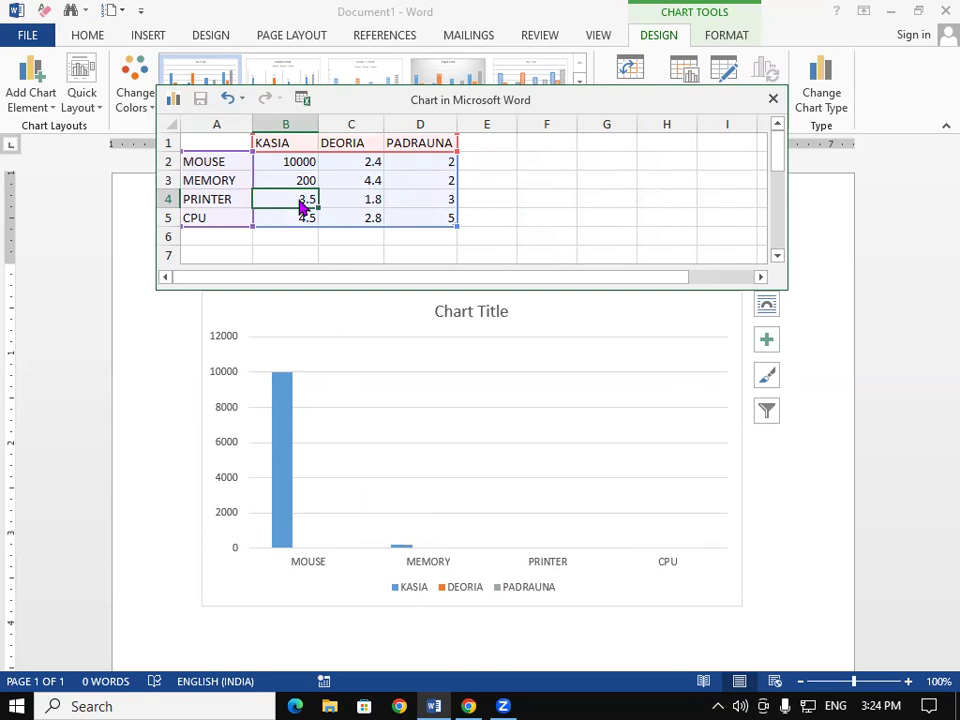
type("5000")
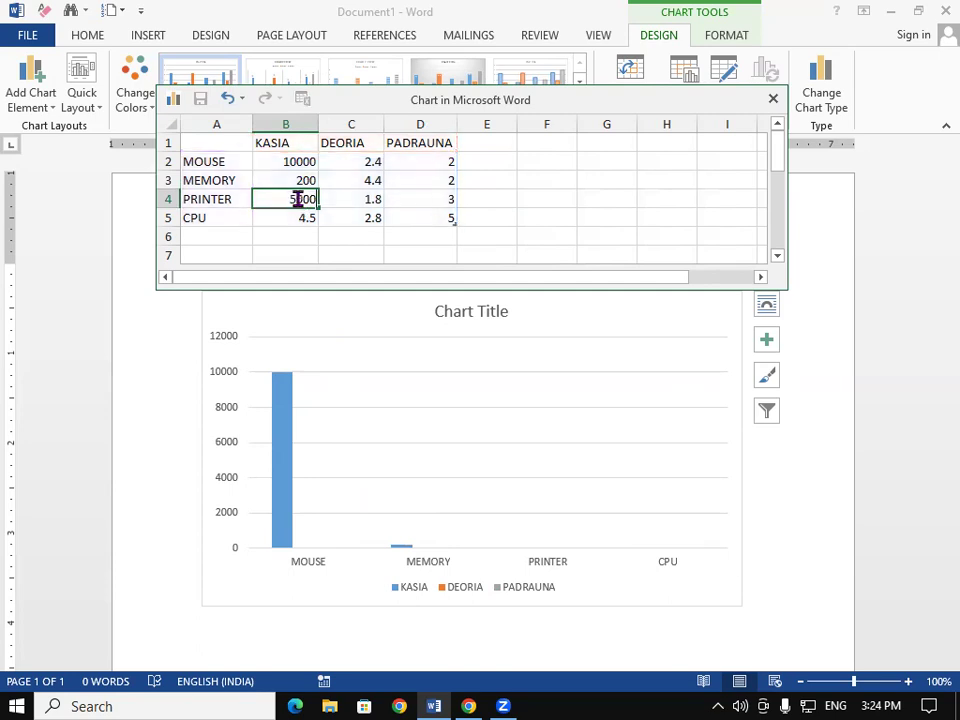
left_click(295, 222)
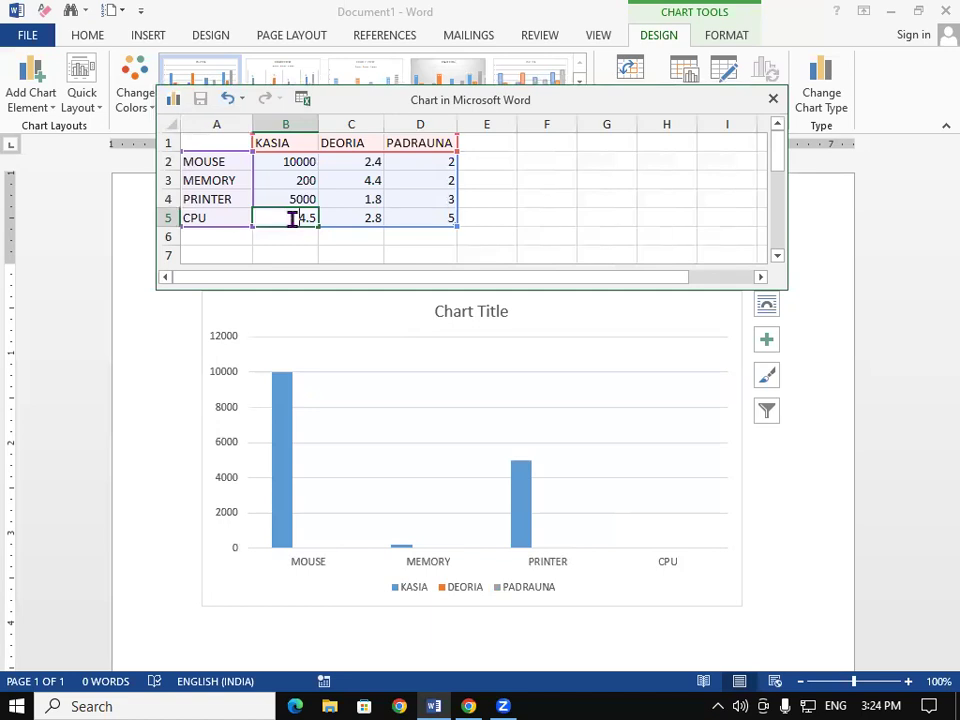
type("5000")
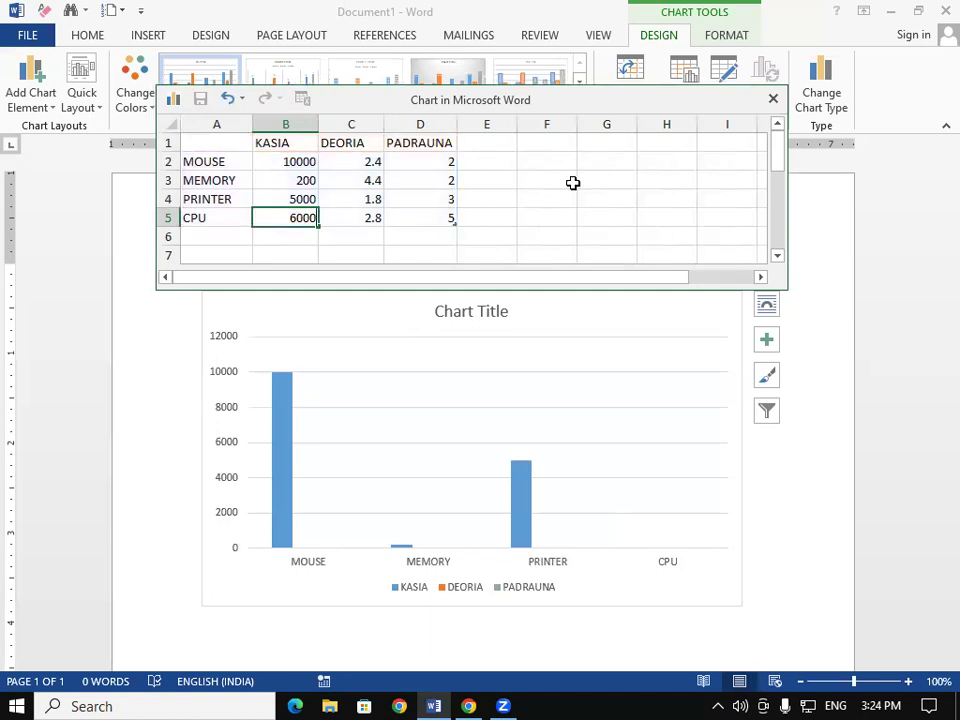
left_click(529, 234)
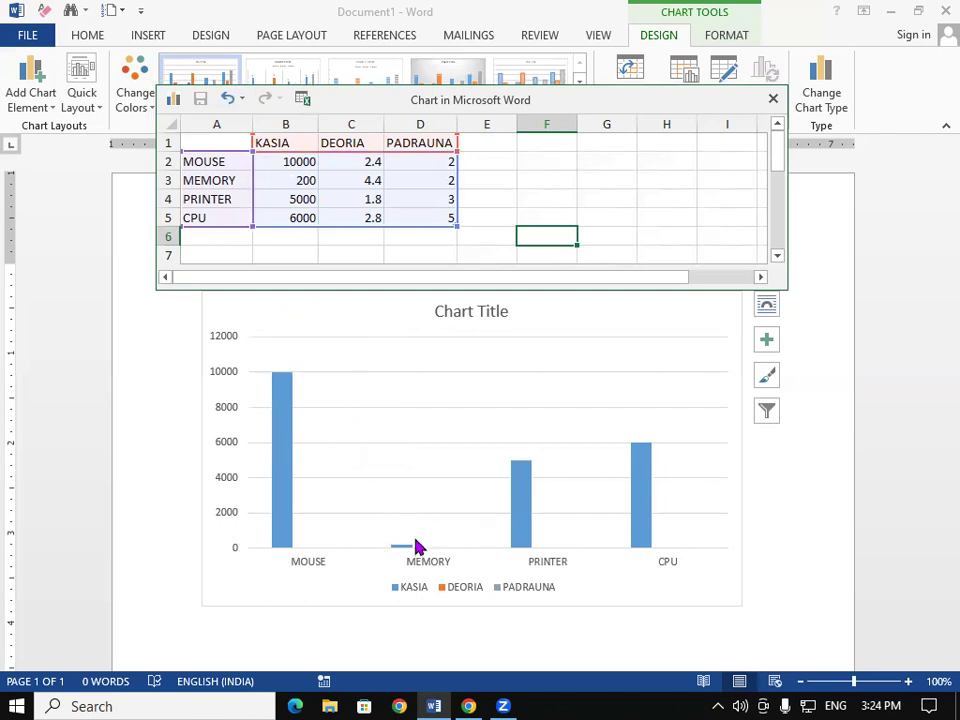
- Change MEMORY's KASIA value in cell B3 from 200 to 2000
left_click(301, 180)
double_click(301, 180)
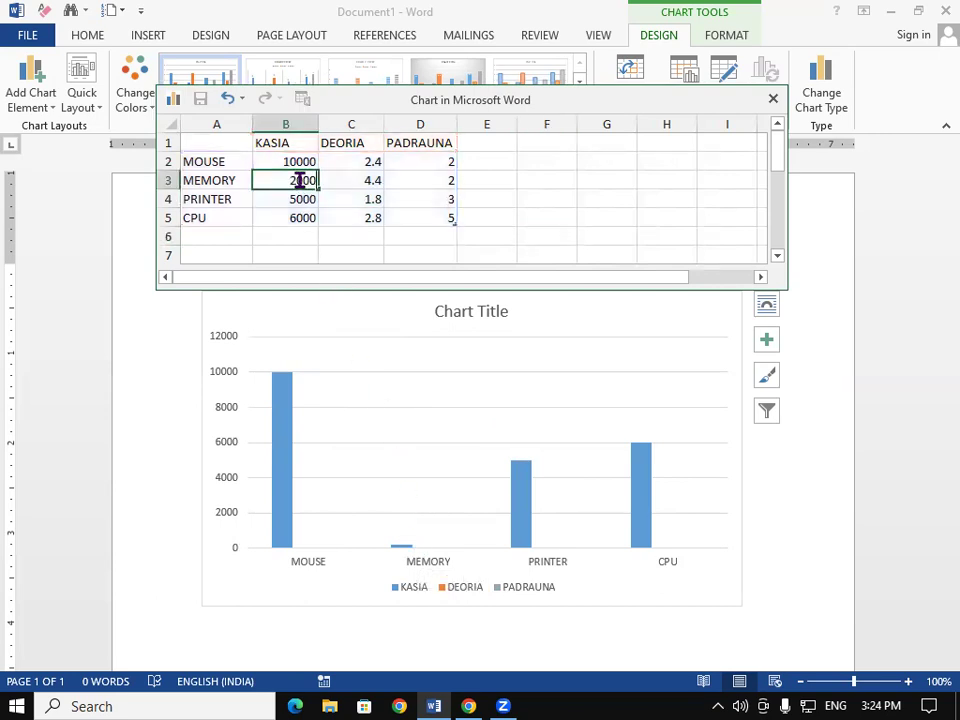
type("0")
left_click(407, 217)
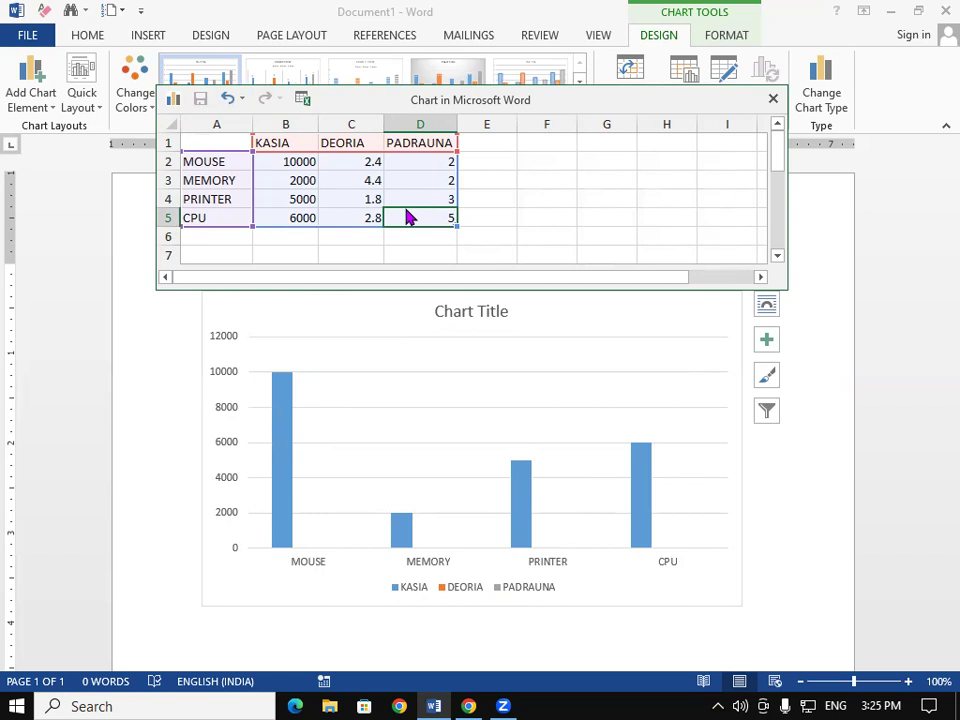
- Enter DEORIA values 6500, 14000, 3000 and 3200 into cells C2 to C5
left_click(358, 157)
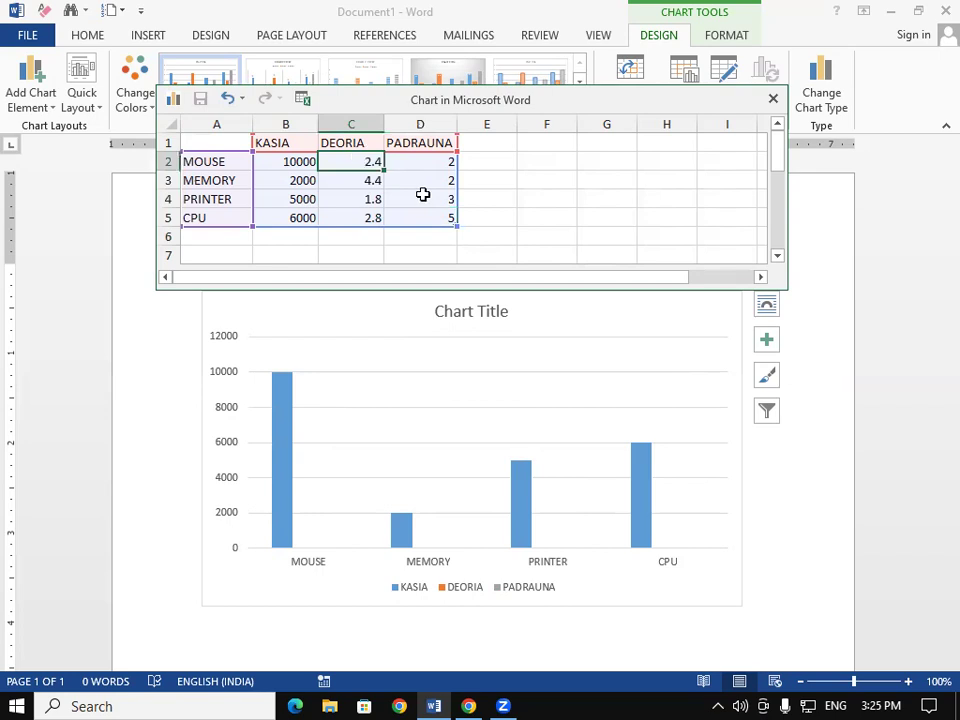
type("6500")
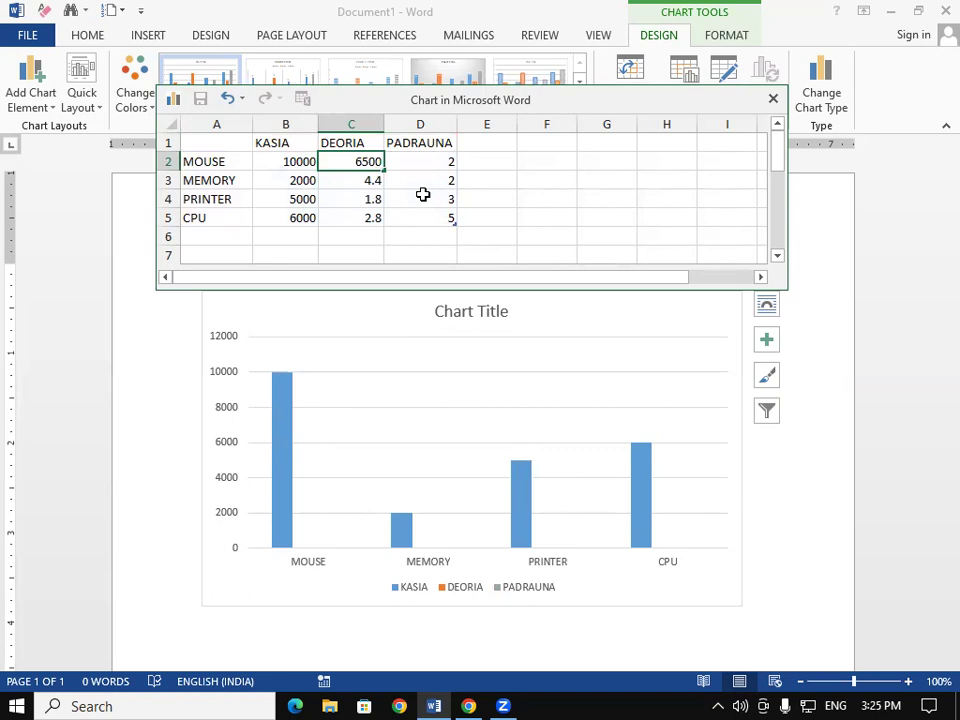
left_click(364, 181)
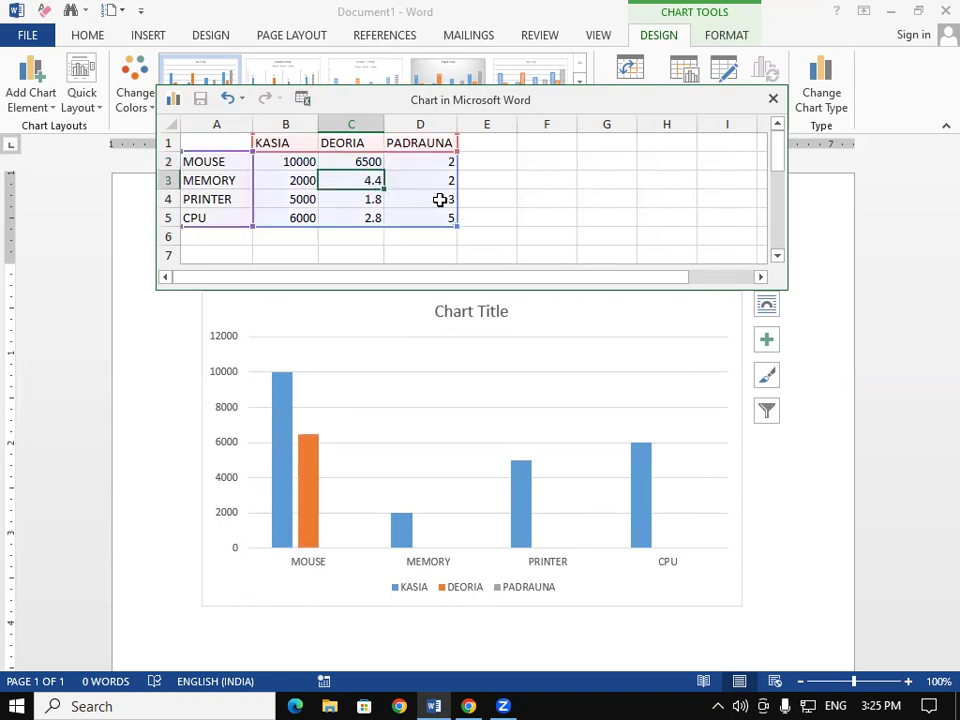
type("14000")
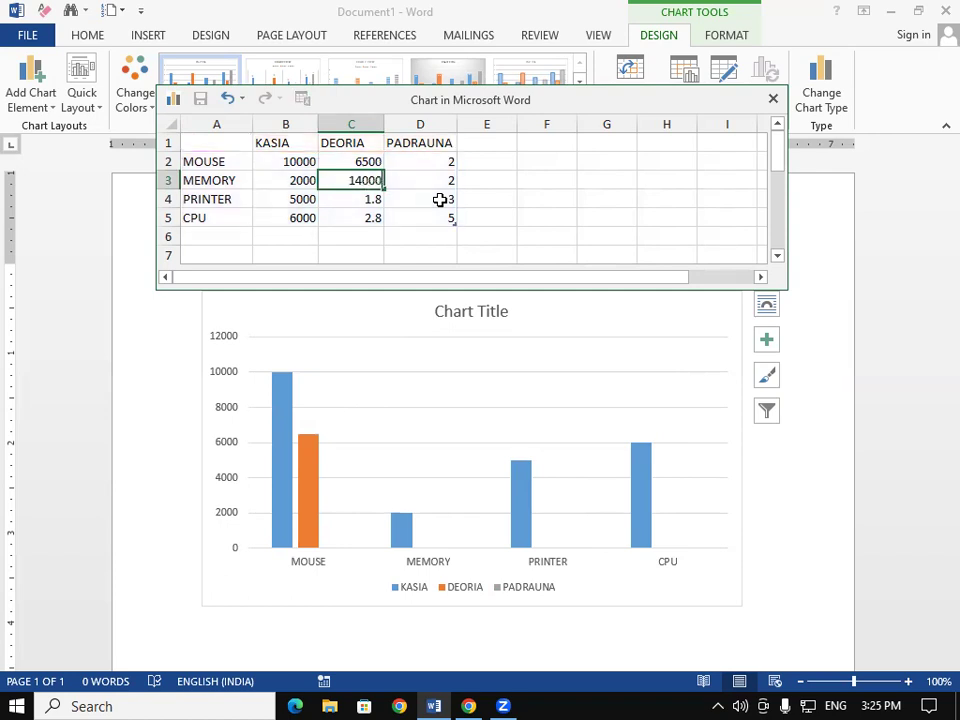
left_click(369, 200)
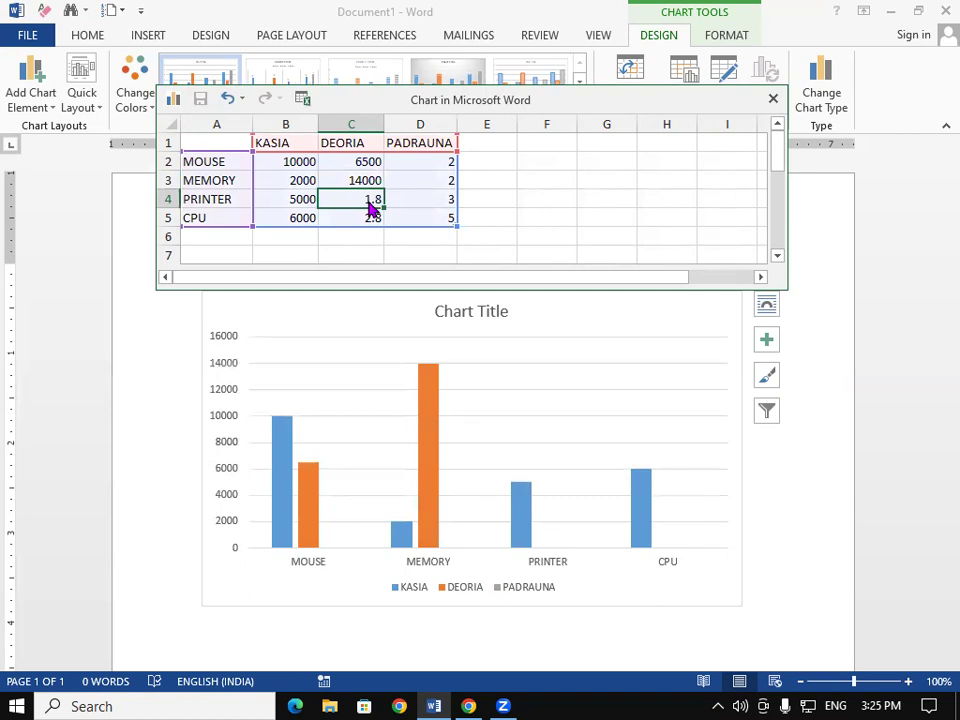
type("3000")
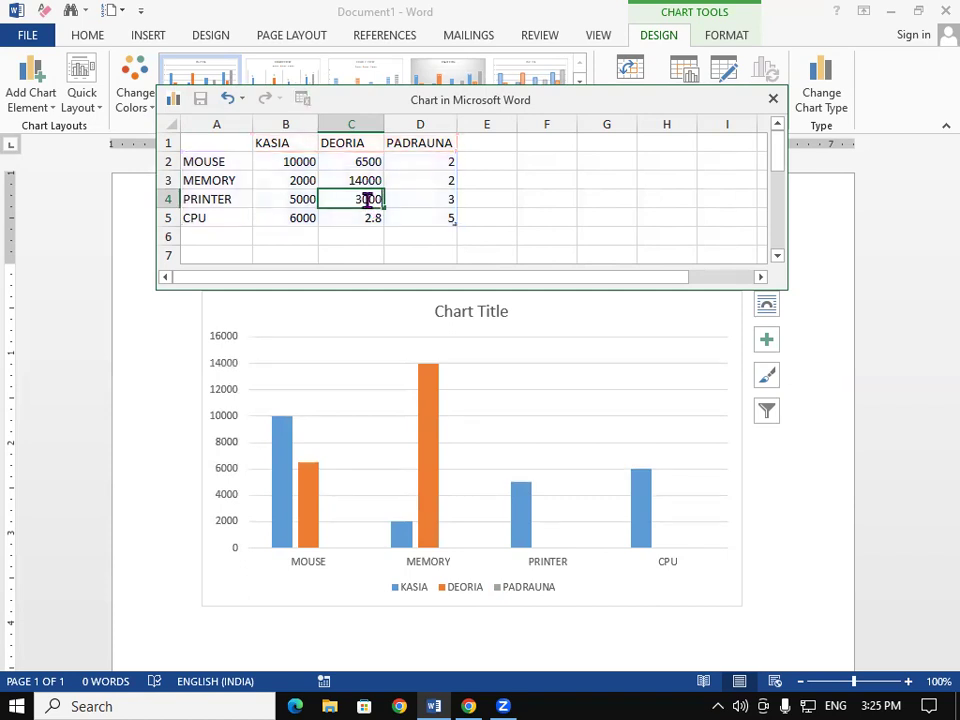
left_click(374, 218)
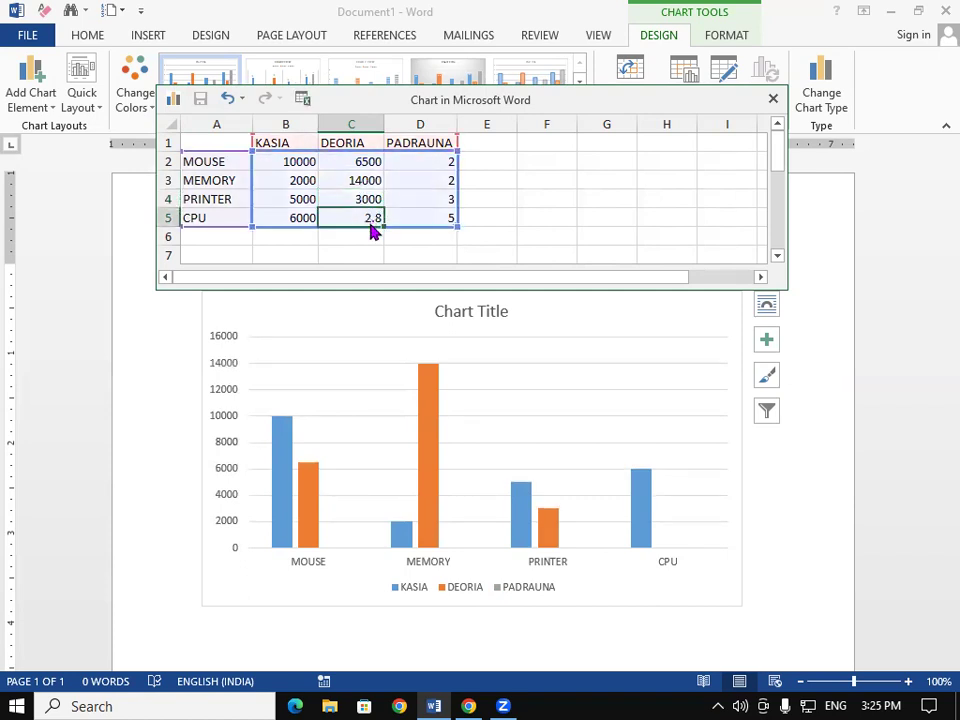
type("3000")
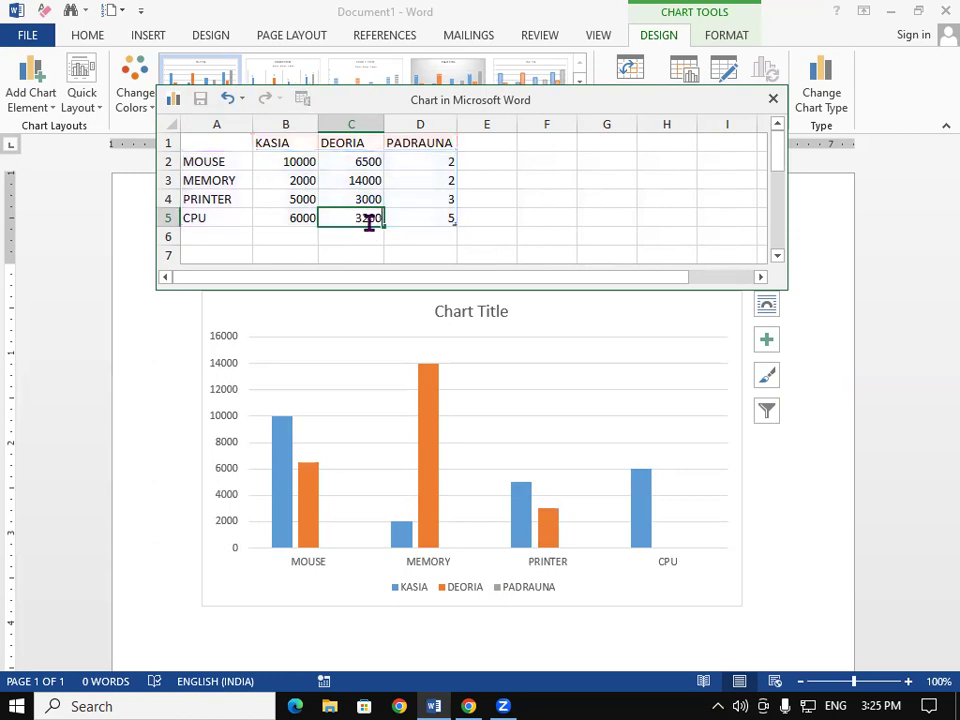
left_click(427, 200)
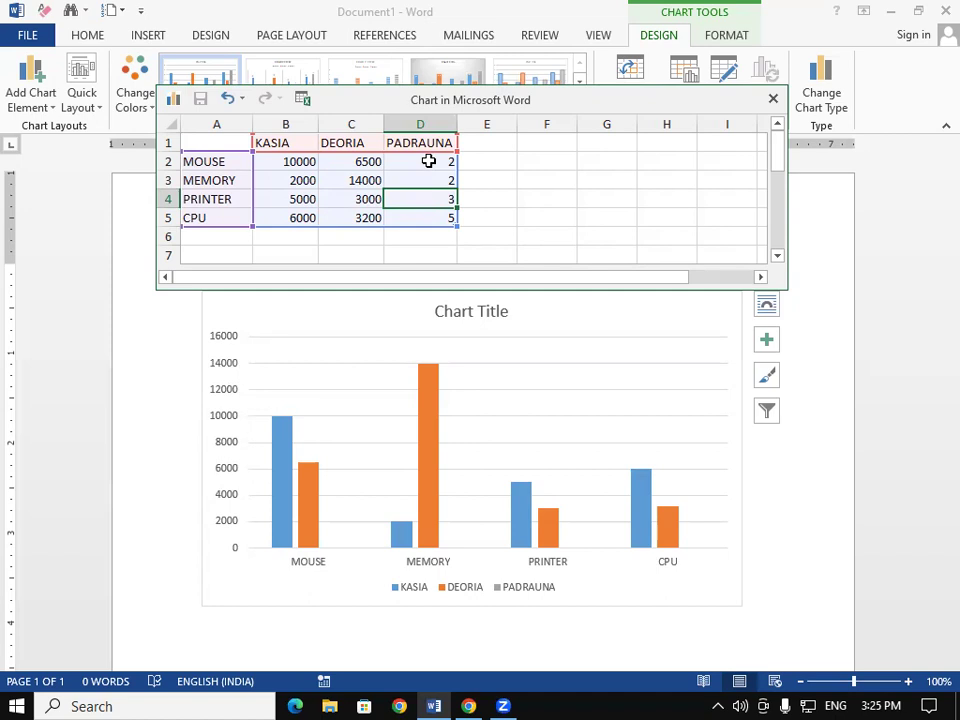
- Enter PADRAUNA values 12000, 9000, 13000 and 2000 into cells D2 to D5
left_click(428, 161)
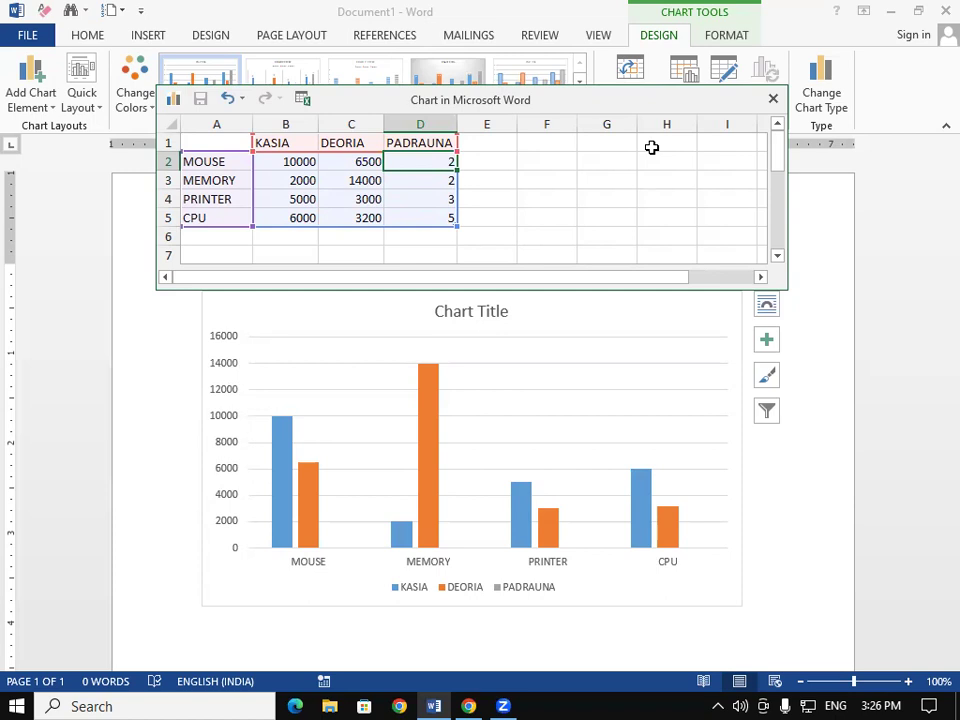
type("12000")
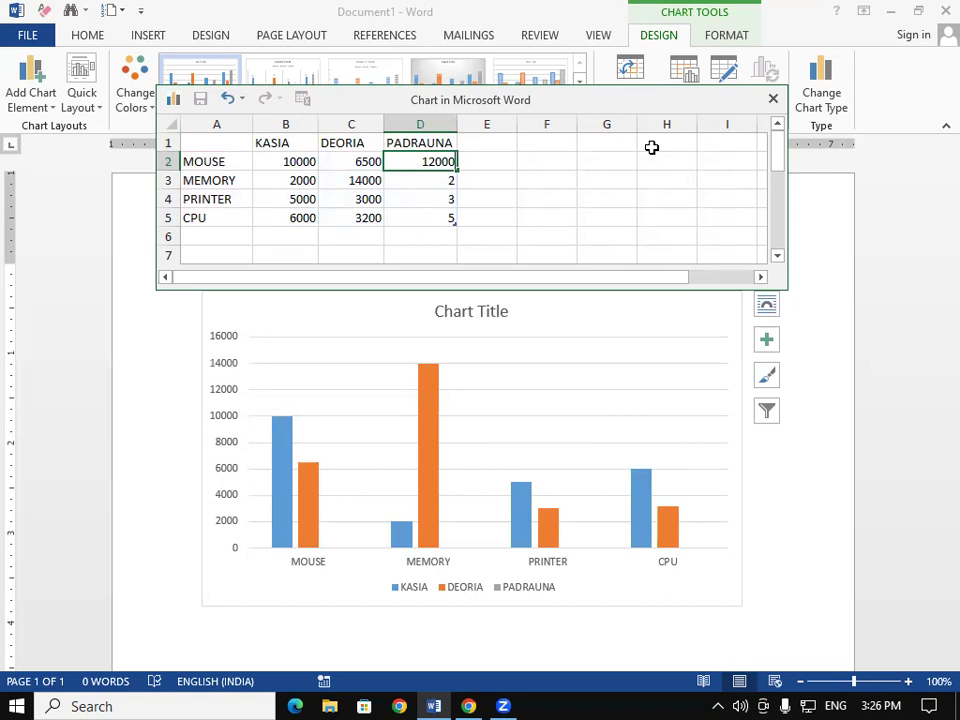
left_click(430, 180)
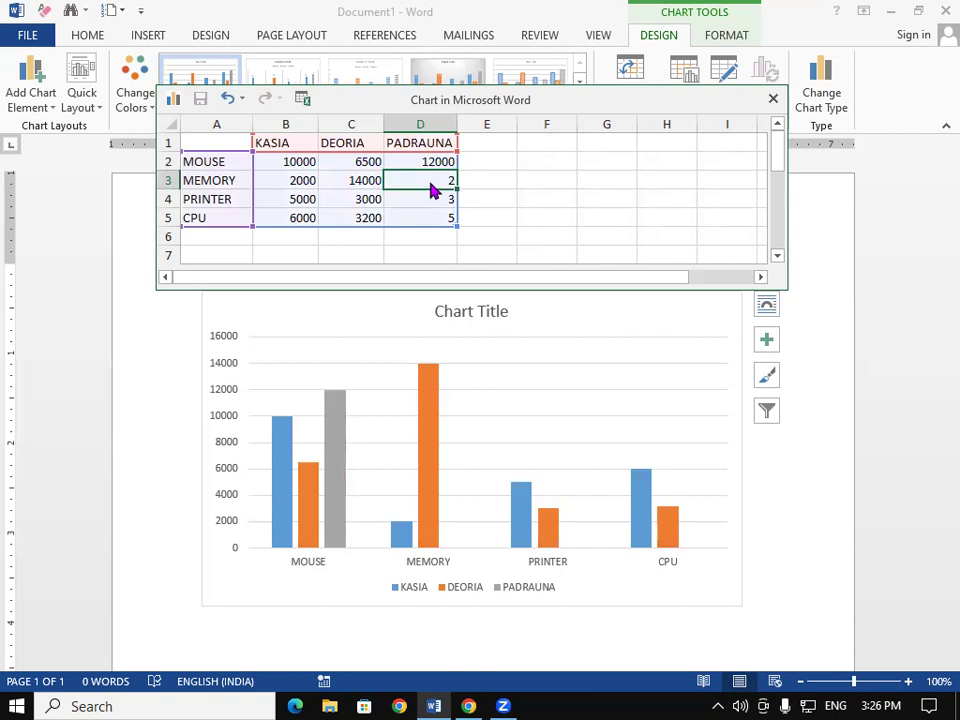
type("9000")
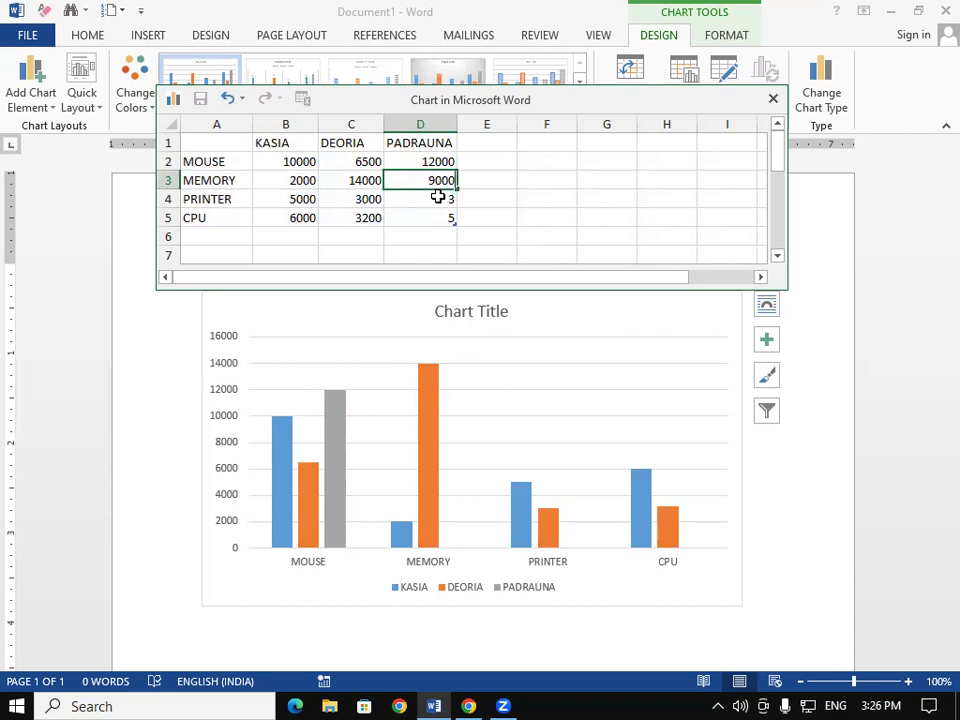
left_click(438, 197)
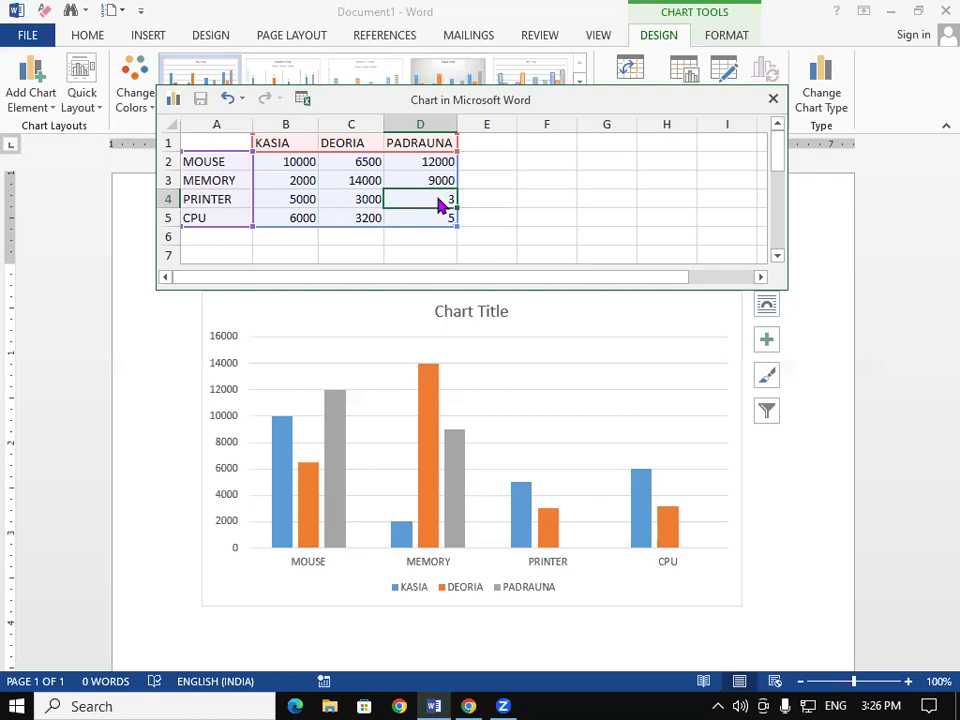
type("13000")
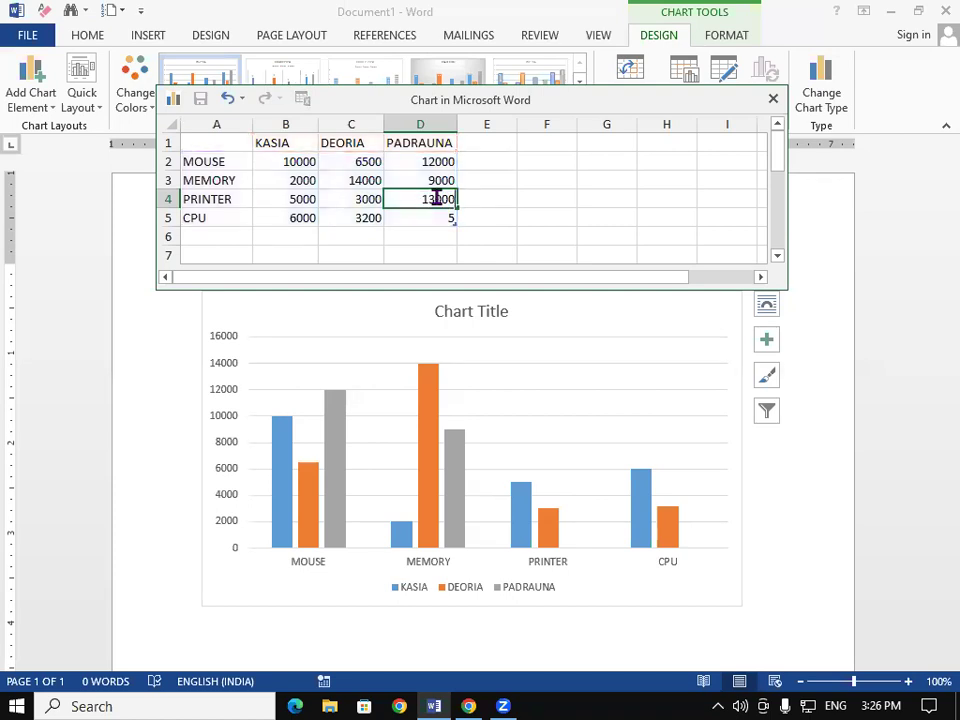
left_click(432, 221)
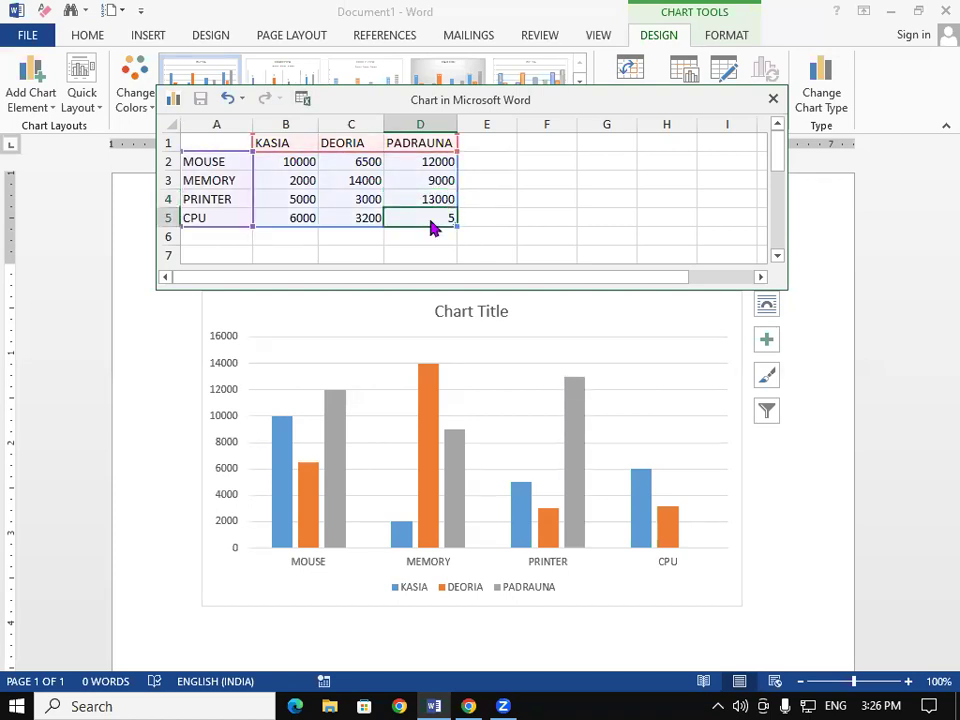
type("2000")
left_click(430, 183)
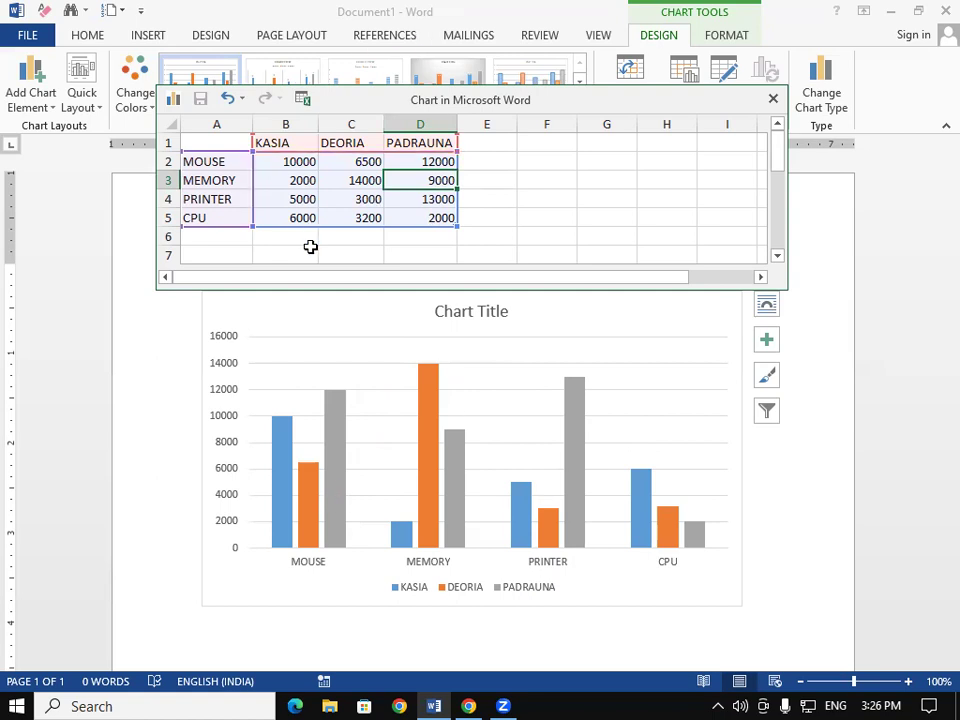
left_click(445, 198)
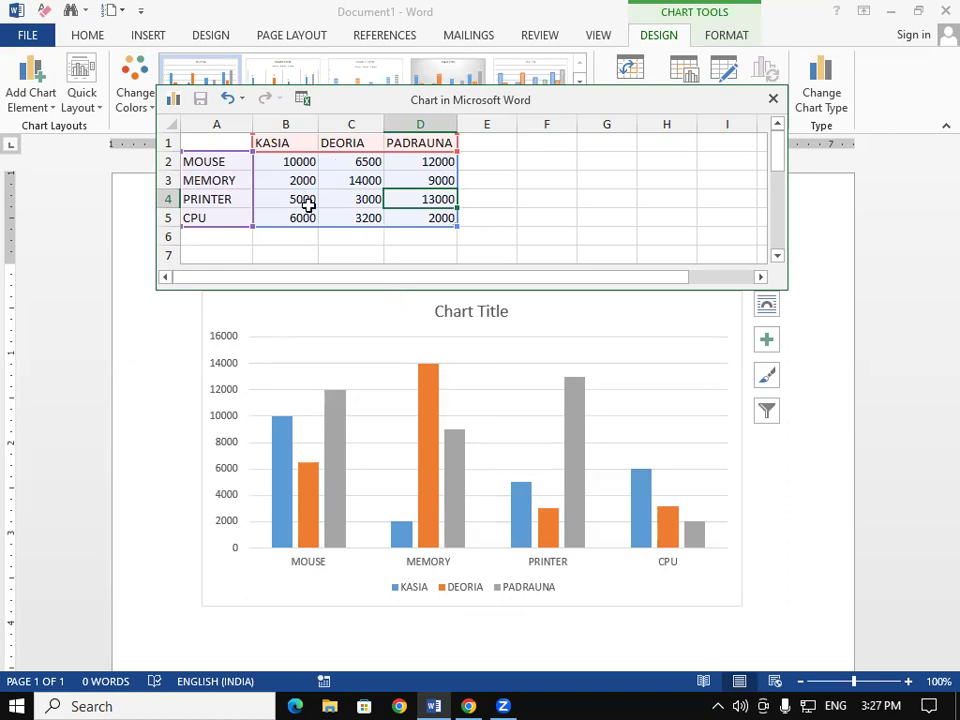
- Change PRINTER's DEORIA value in cell C4 to 15000
left_click(346, 199)
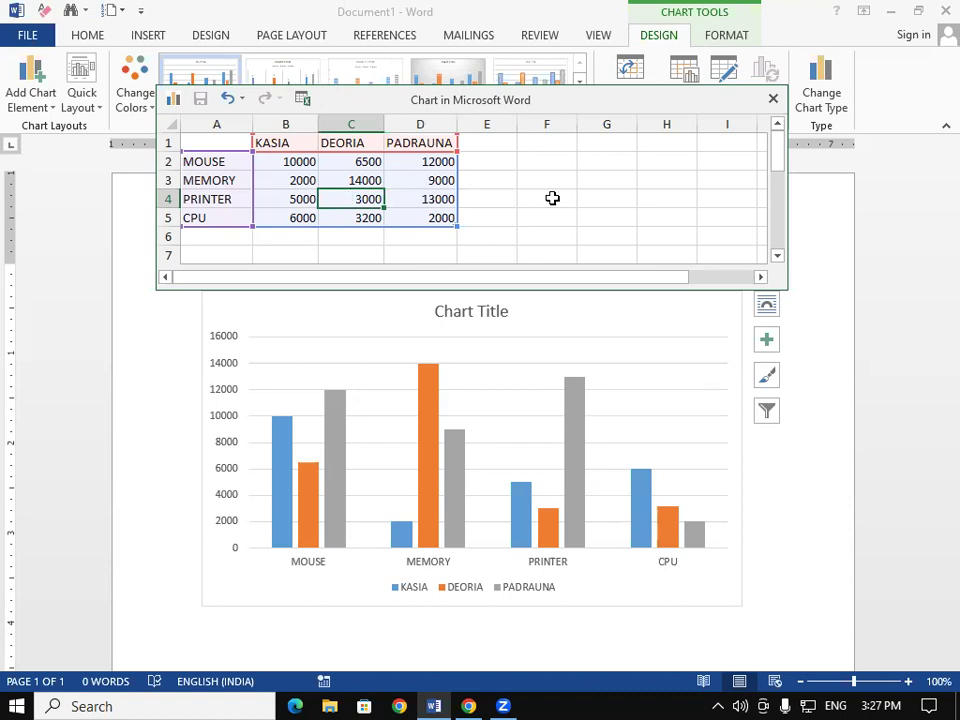
type("15000")
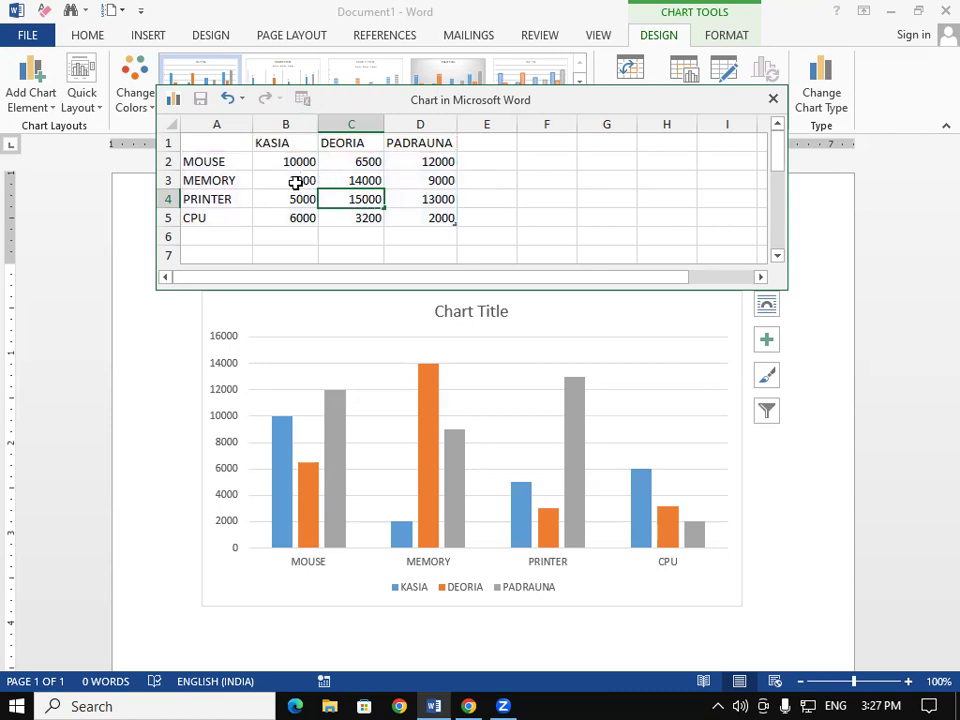
left_click(294, 183)
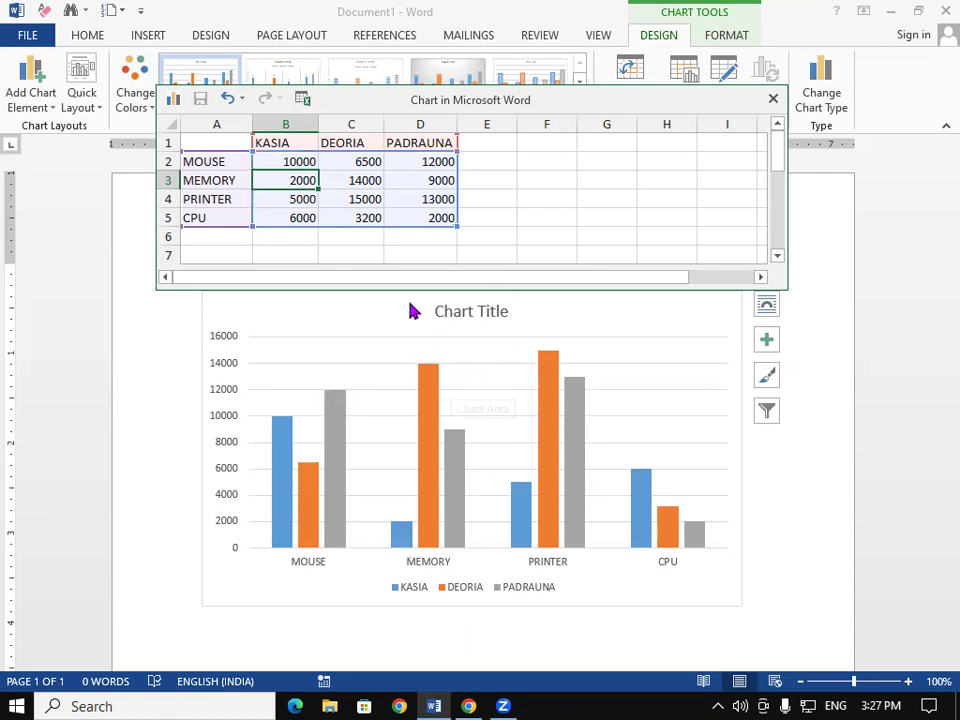
left_click(342, 193)
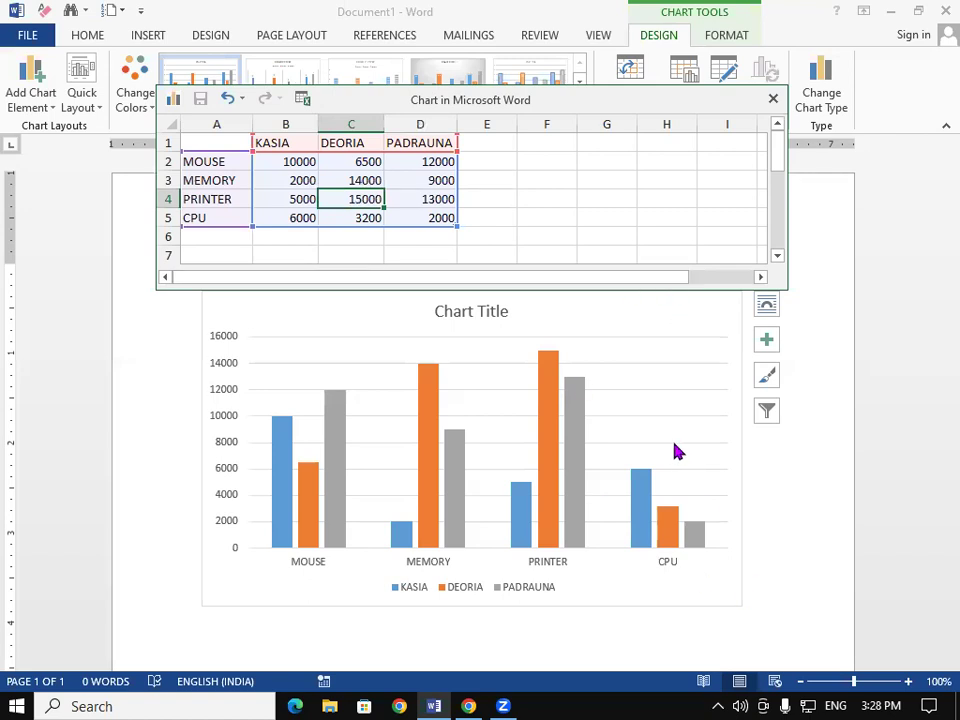
- Stretch the chart's plot area taller, then return to the data sheet cells
mouse_move(671, 437)
left_mouse_down()
mouse_move(549, 141)
mouse_move(585, 203)
left_mouse_up()
left_click(585, 197)
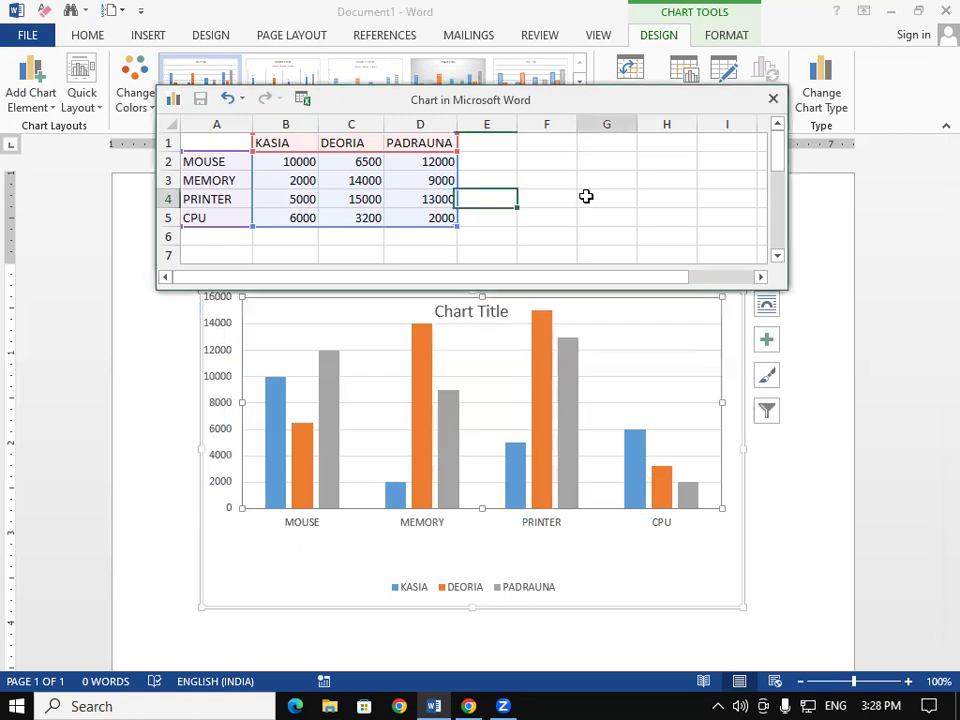
left_click(367, 161)
left_click(244, 177)
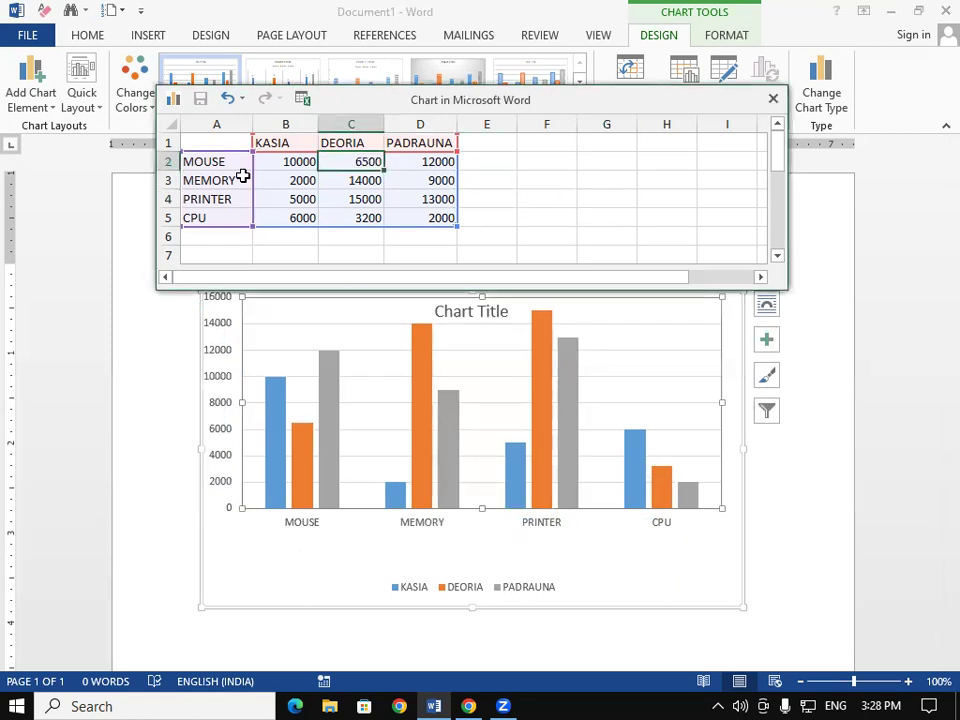
left_click(391, 195)
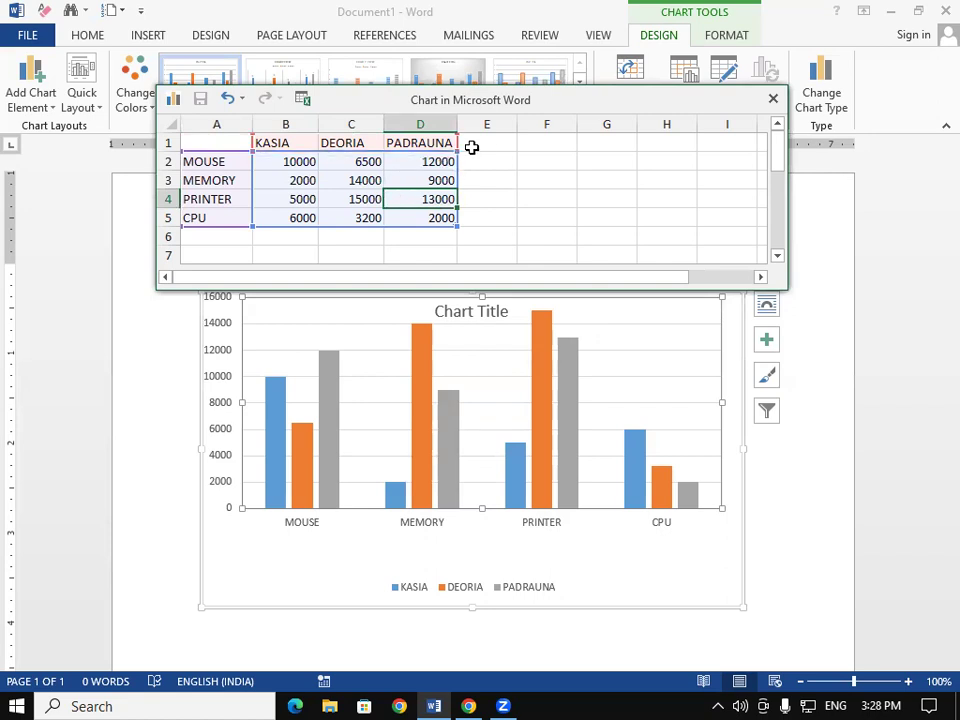
left_click(481, 147)
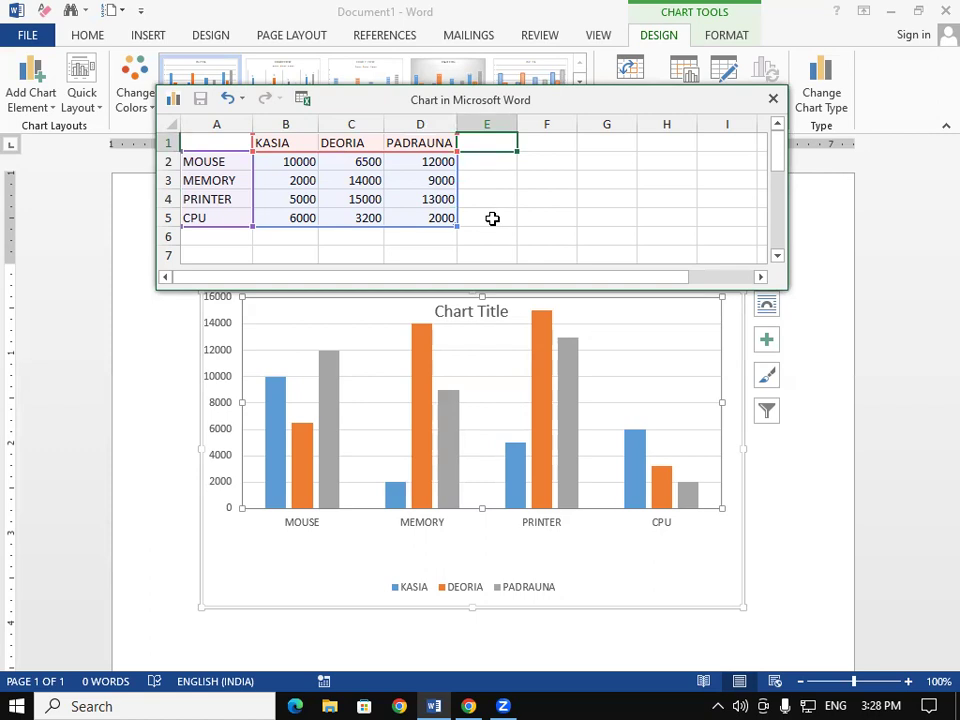
- Enter HATA as the E1 series header, then clear cell E1 again
type("HATA")
left_click(492, 222)
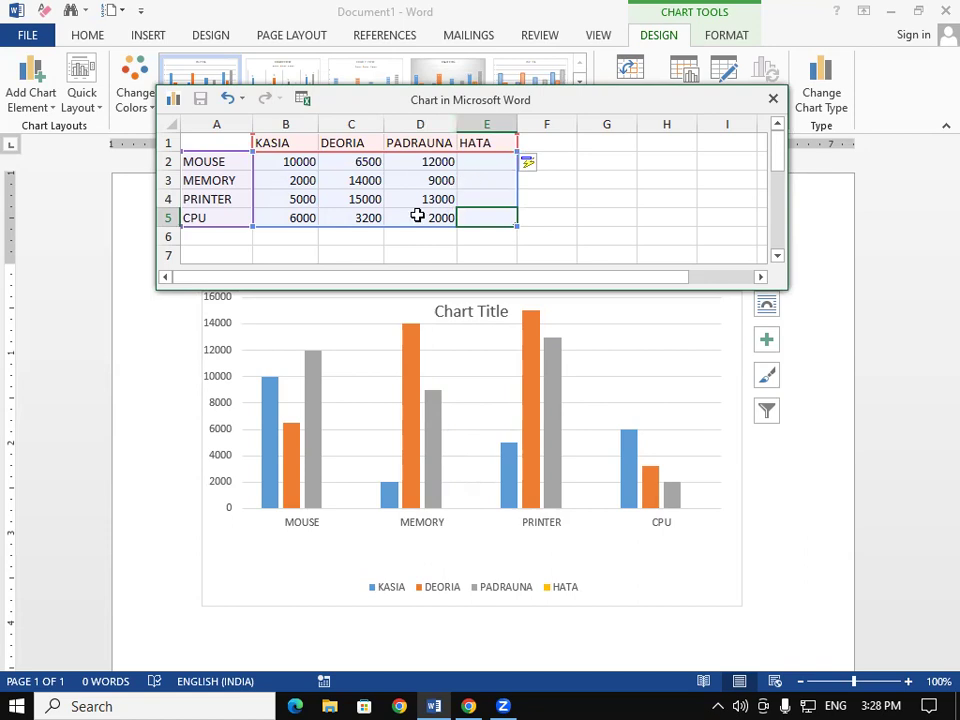
left_click(489, 142)
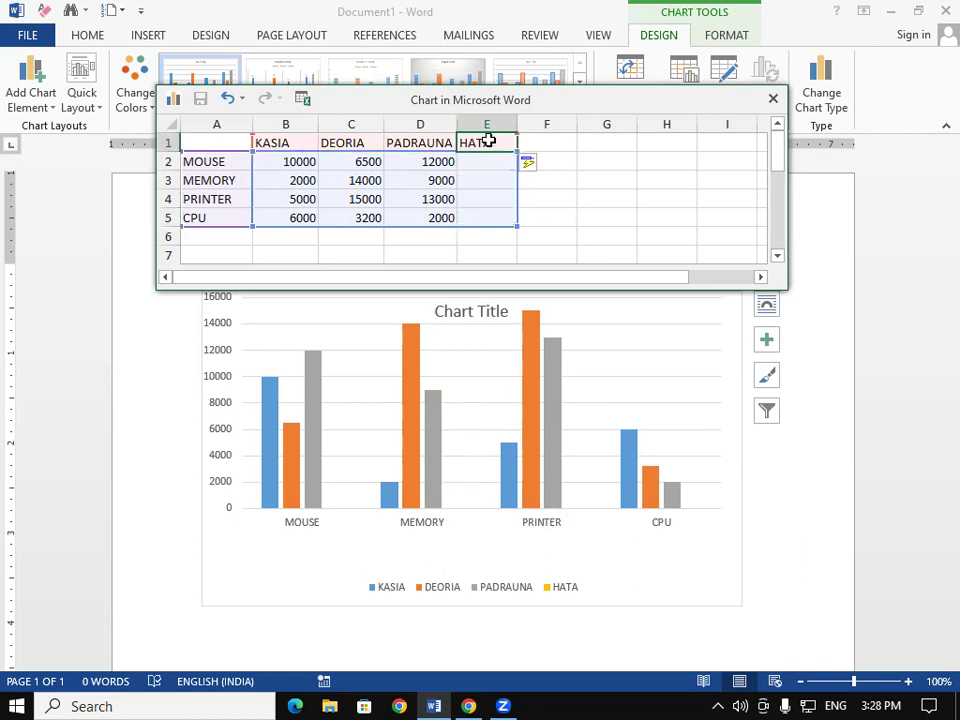
key("Delete")
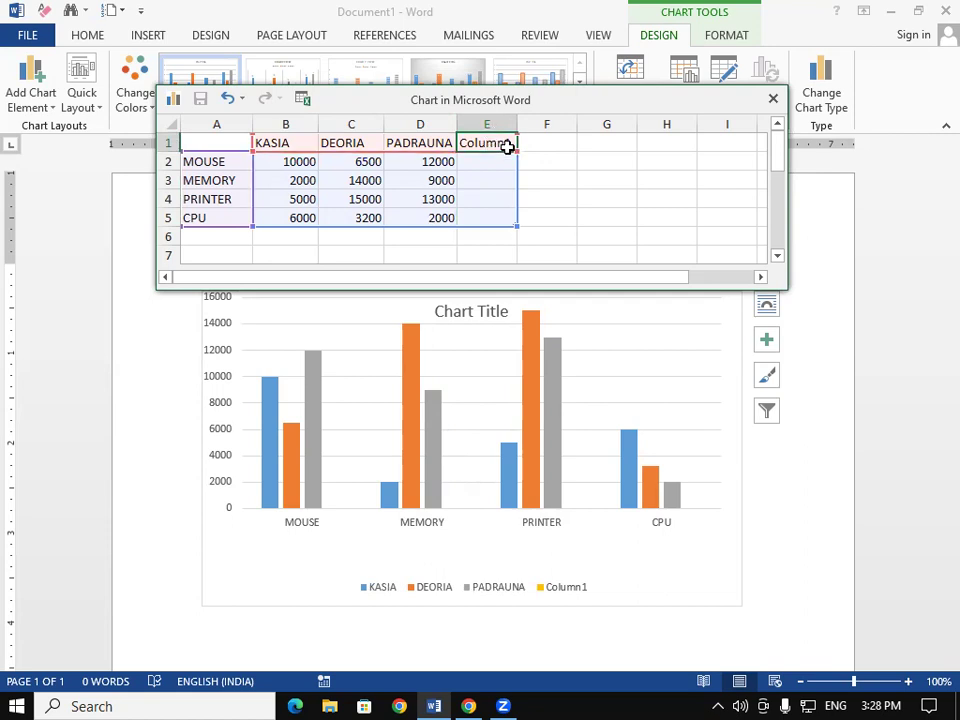
- Delete the empty Column1 table column so only KASIA, DEORIA and PADRAUNA remain
right_click(509, 146)
mouse_move(566, 324)
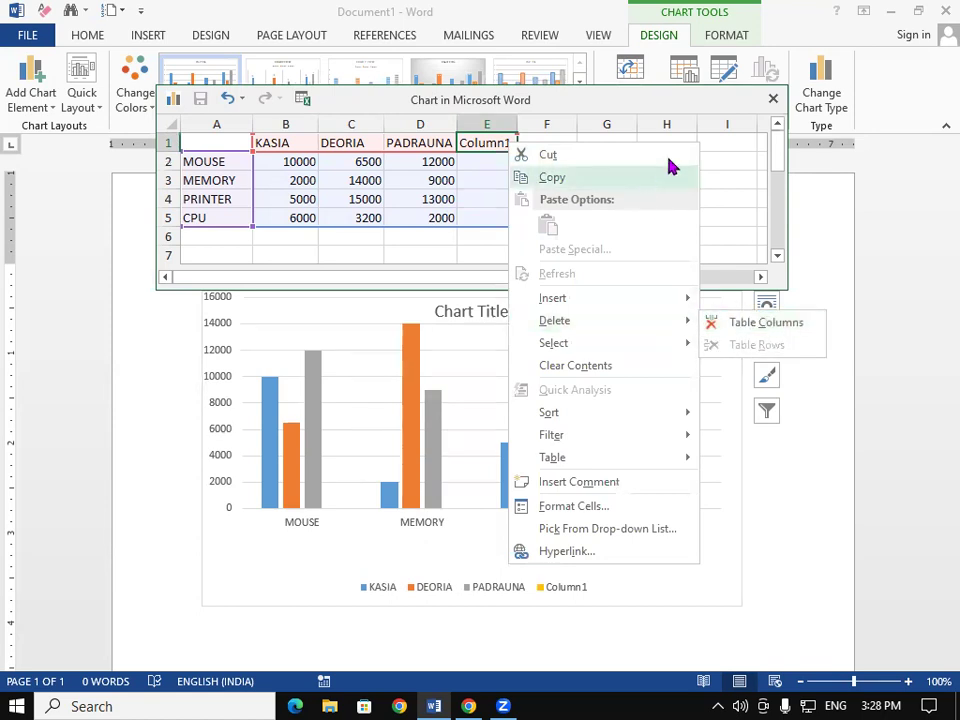
mouse_move(662, 319)
left_click(740, 320)
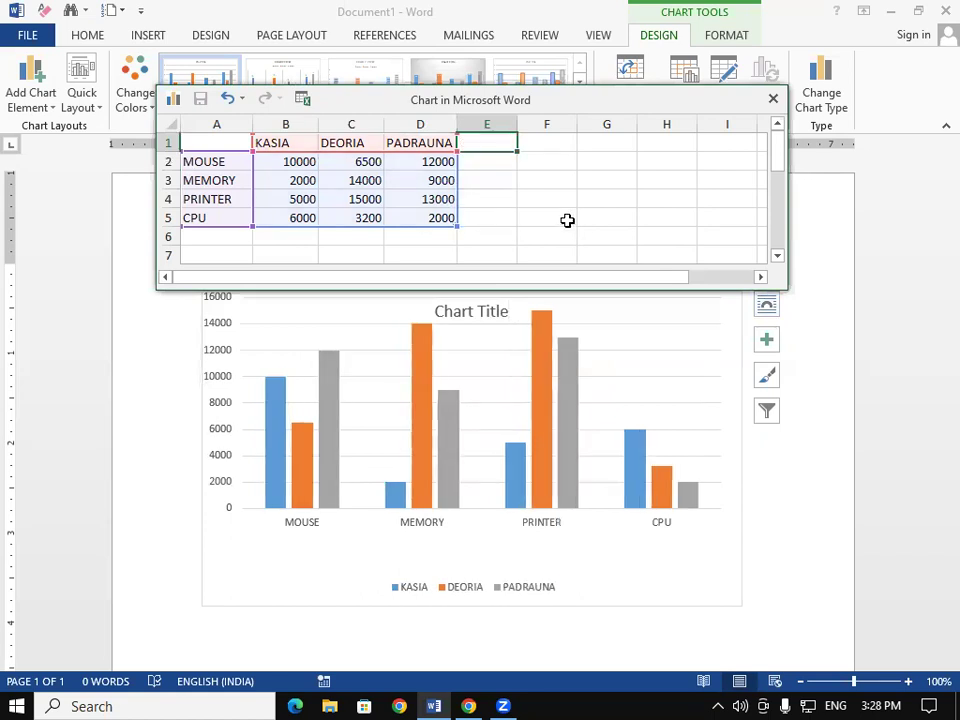
left_click(568, 221)
left_click(440, 212)
left_click(529, 211)
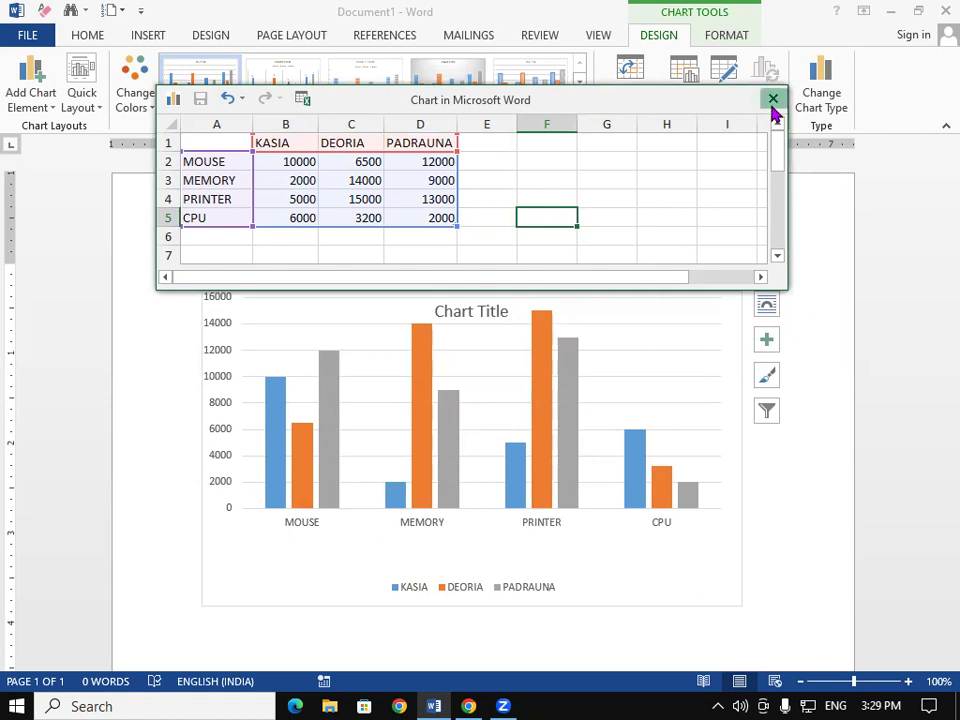
- Close the chart data sheet and return to Word with the three-series column chart selected
left_click(773, 99)
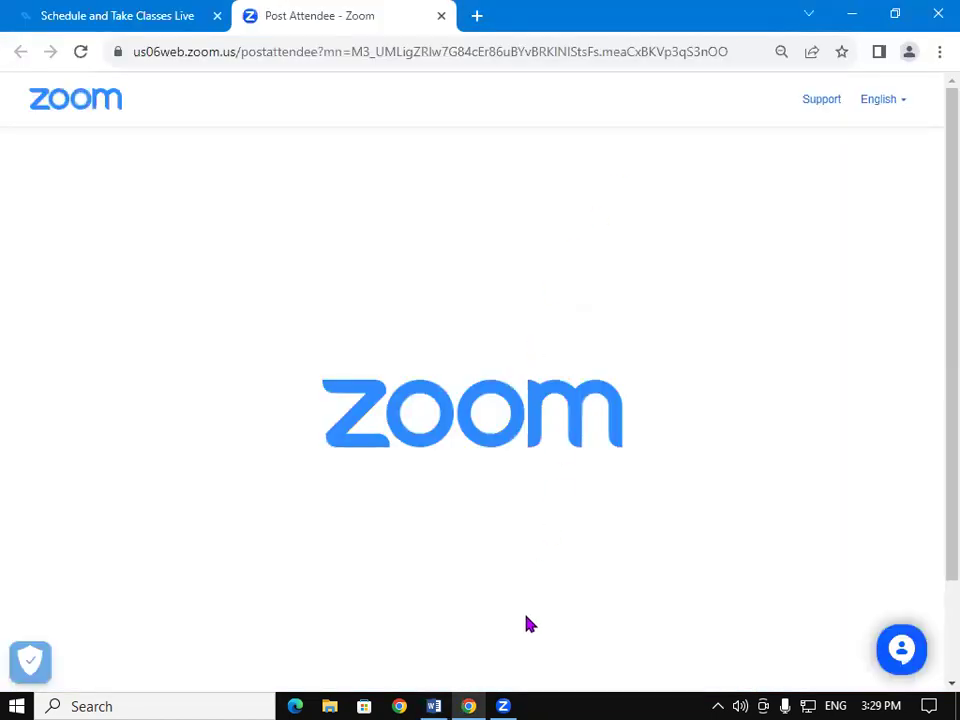
left_click(433, 706)
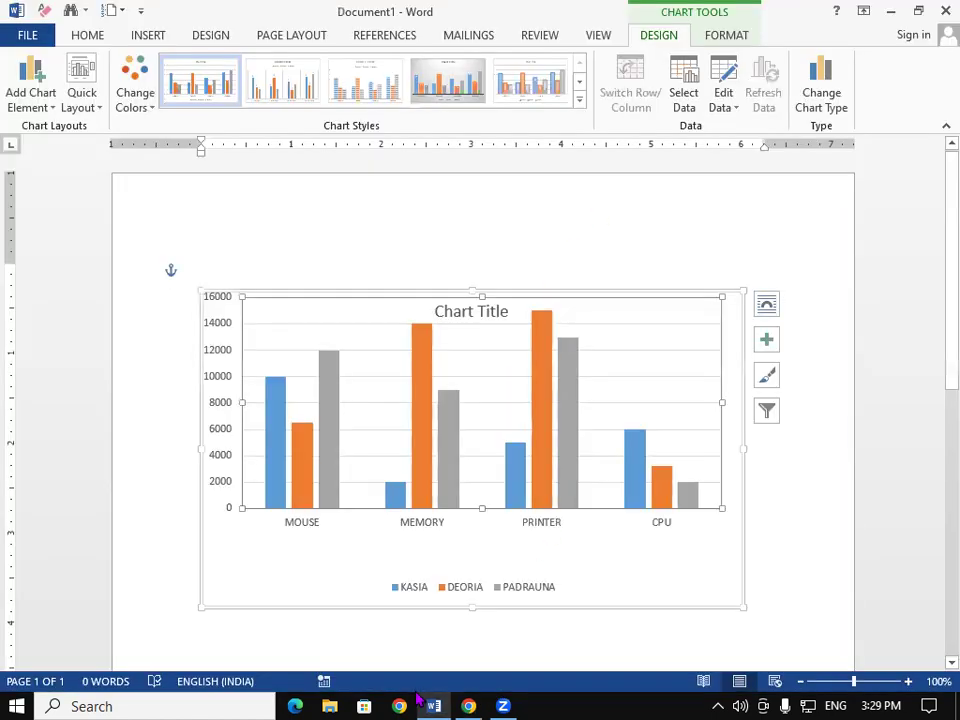
left_click(454, 349)
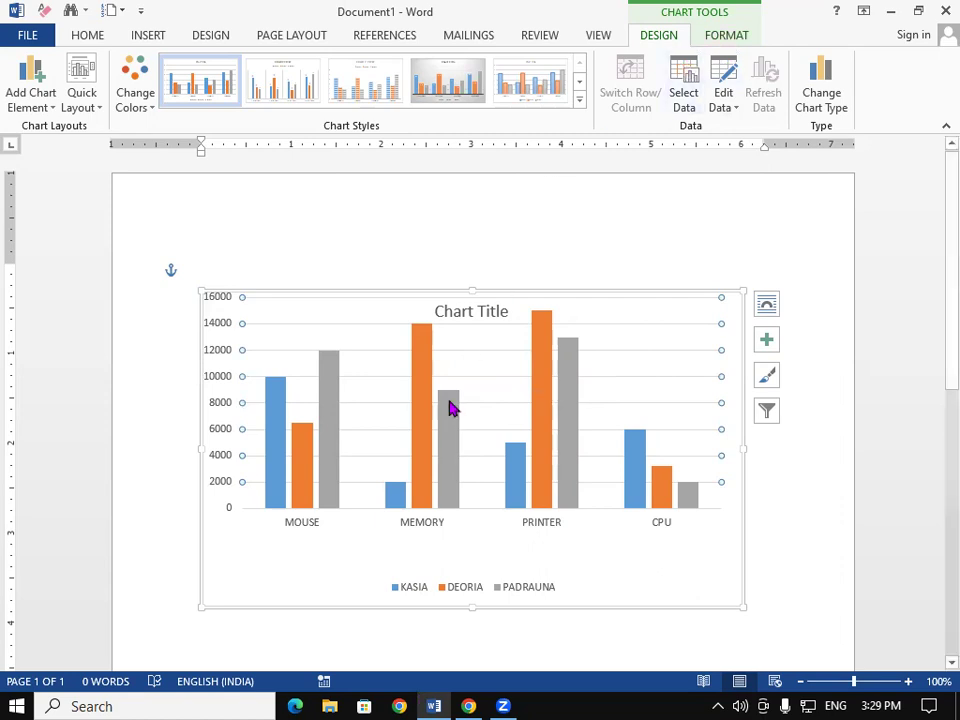
mouse_move(450, 412)
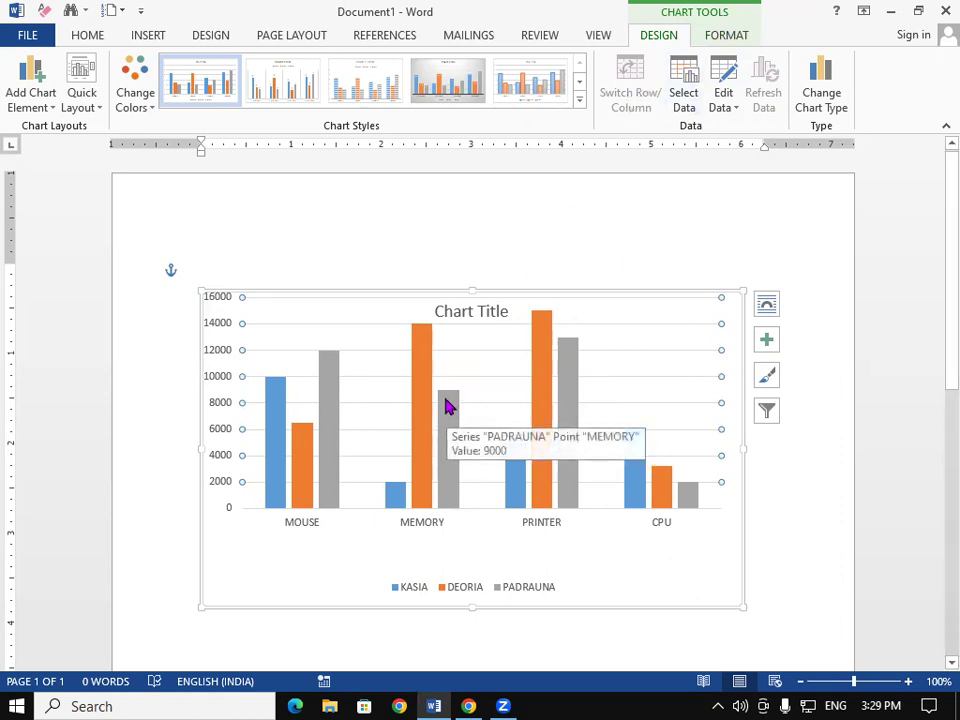
- Show the Add Chart Element list with its Axes and Axis Titles options
left_click(42, 112)
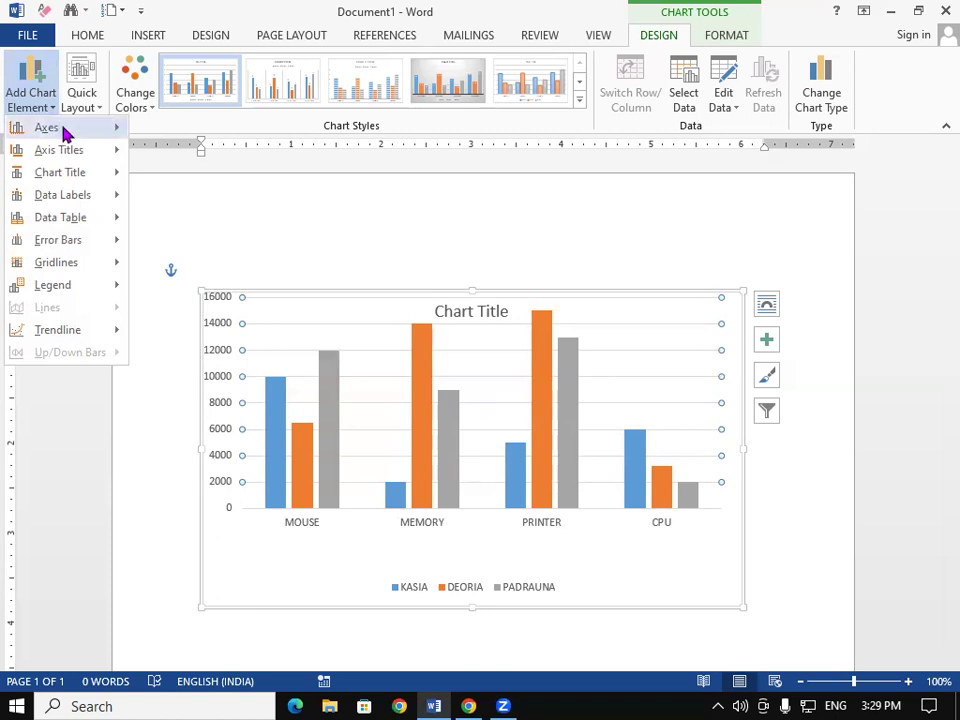
mouse_move(66, 131)
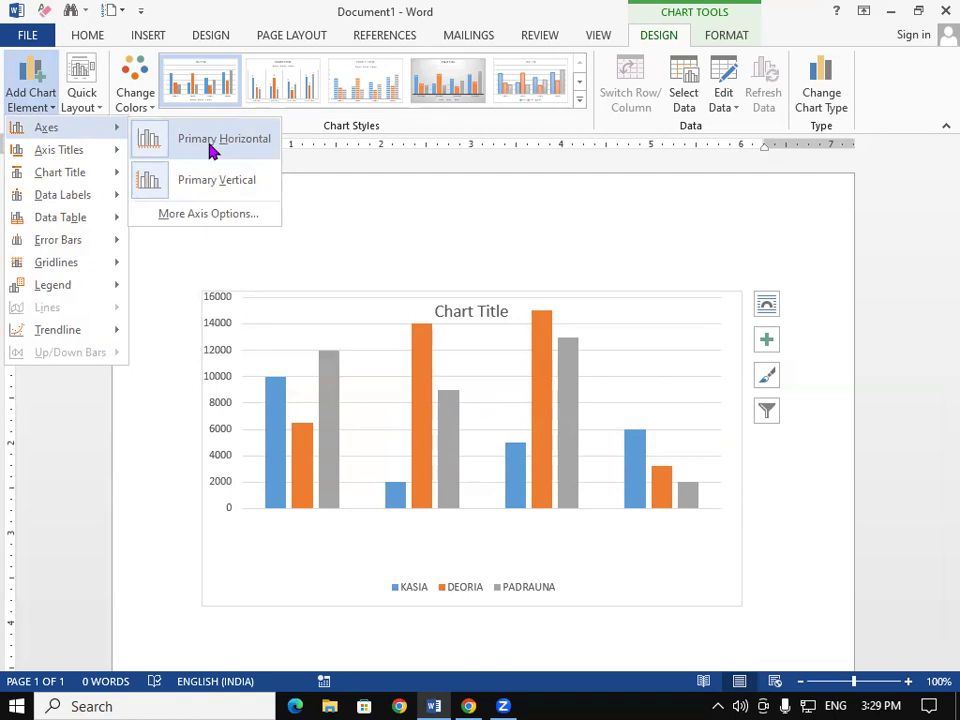
mouse_move(103, 155)
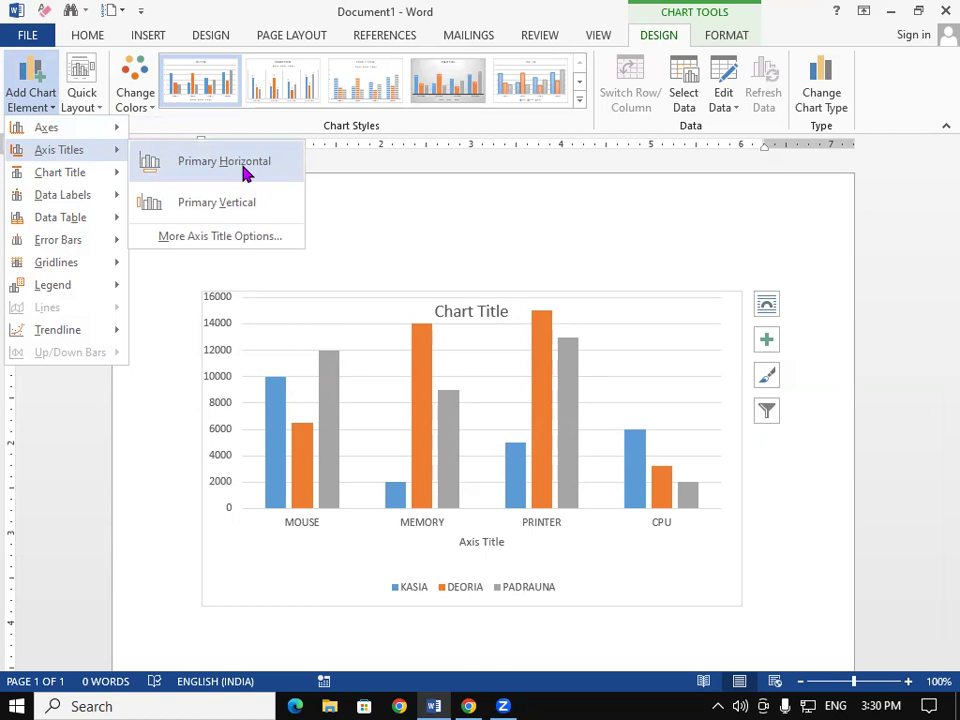
mouse_move(76, 176)
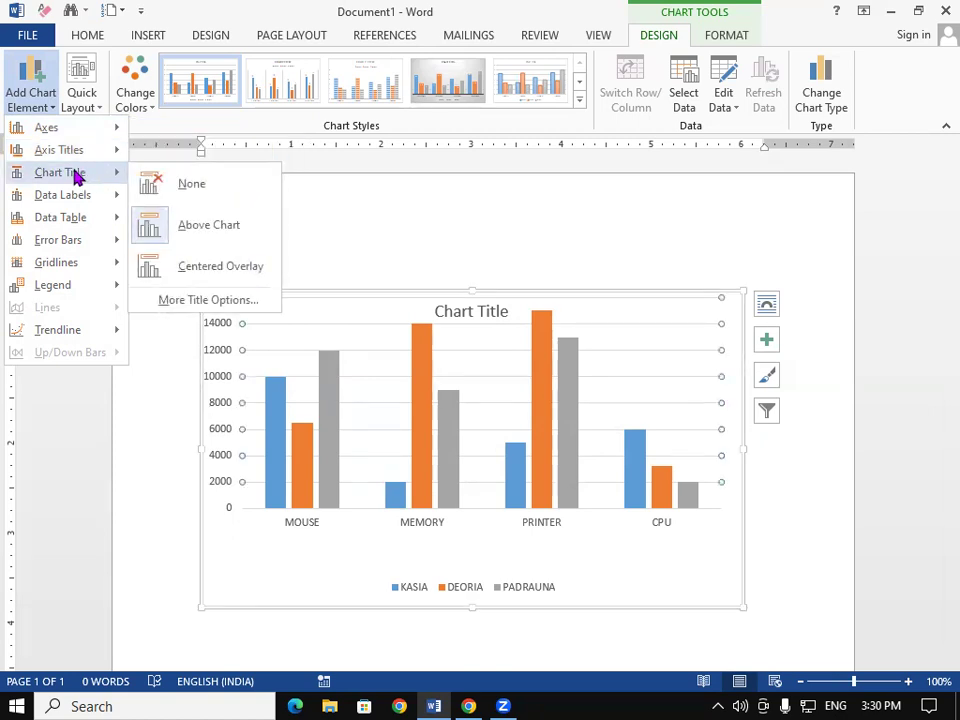
- Replace the placeholder 'Chart Title' with 'SALES REPORT 2023'
left_click(486, 314)
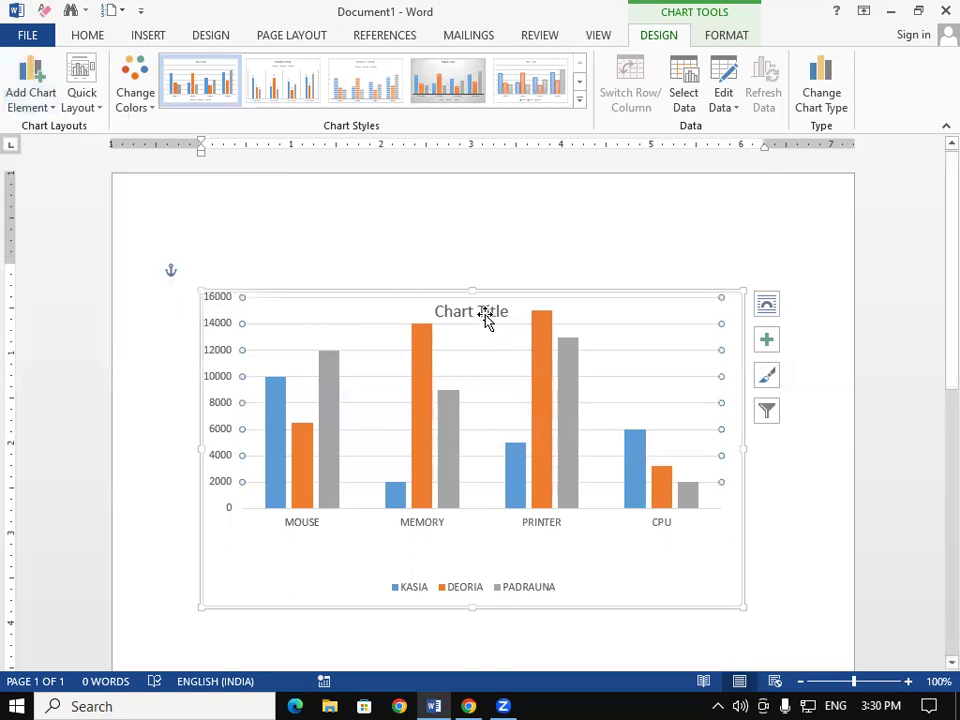
left_click(485, 313)
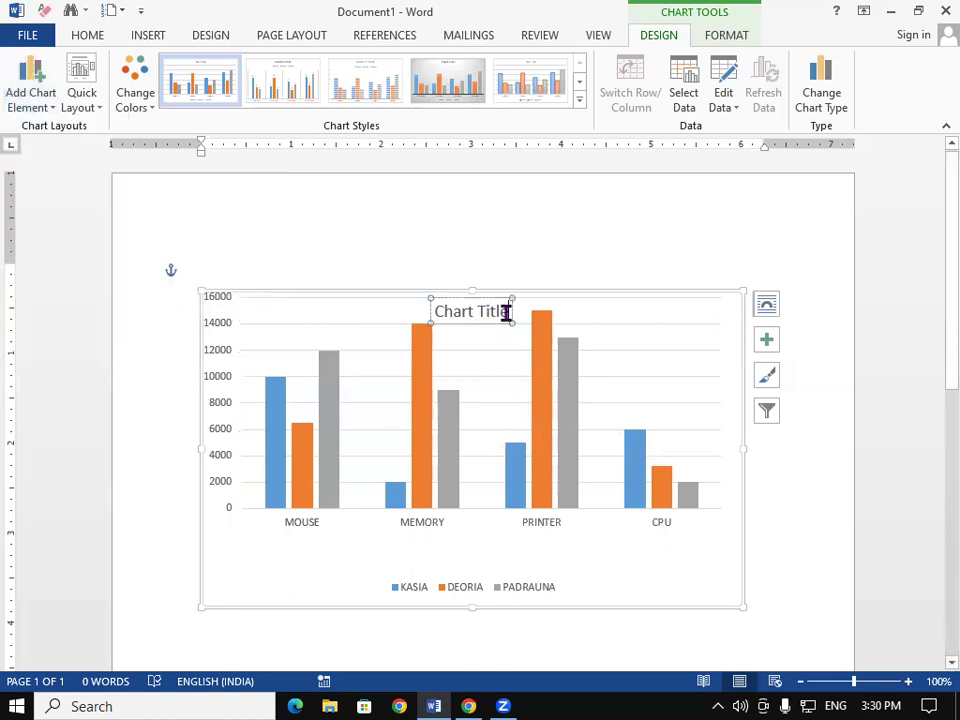
left_click(506, 313)
key("BackSpace")
key("BackSpace")
key("BackSpace")
key("BackSpace")
key("BackSpace")
key("BackSpace")
key("BackSpace")
key("BackSpace")
key("BackSpace")
key("BackSpace")
key("BackSpace")
left_click(447, 241)
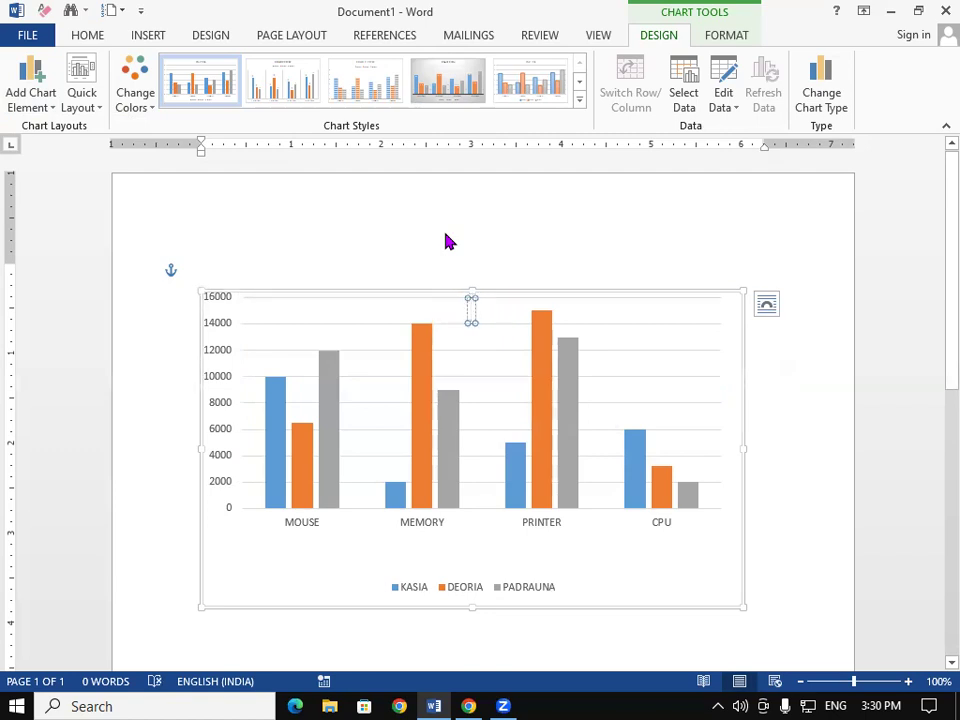
type("SALES REPORT")
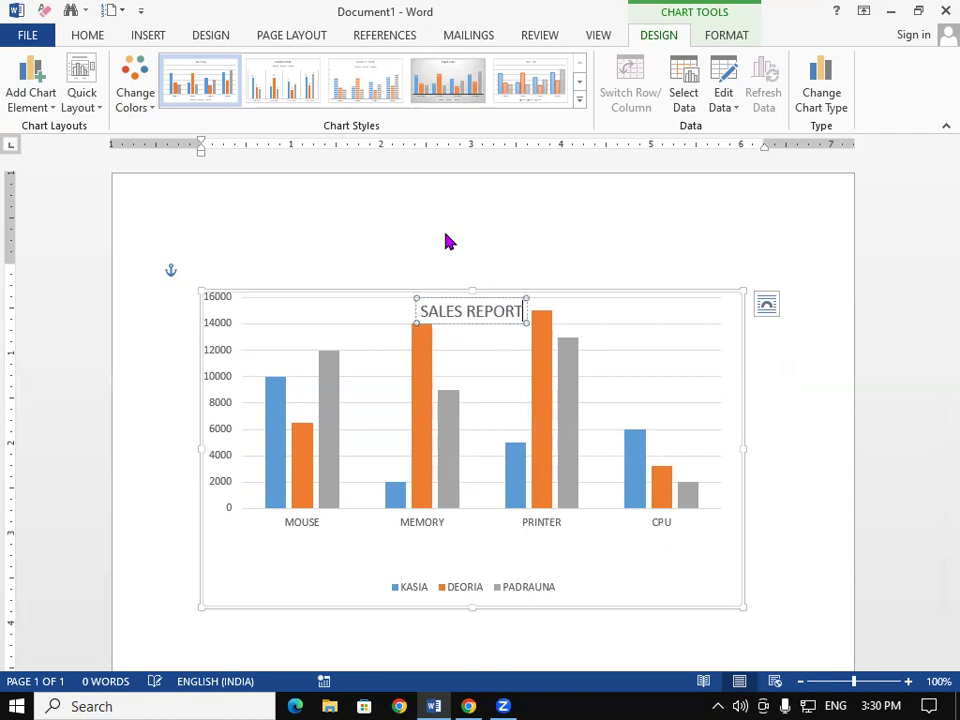
type(" 2023")
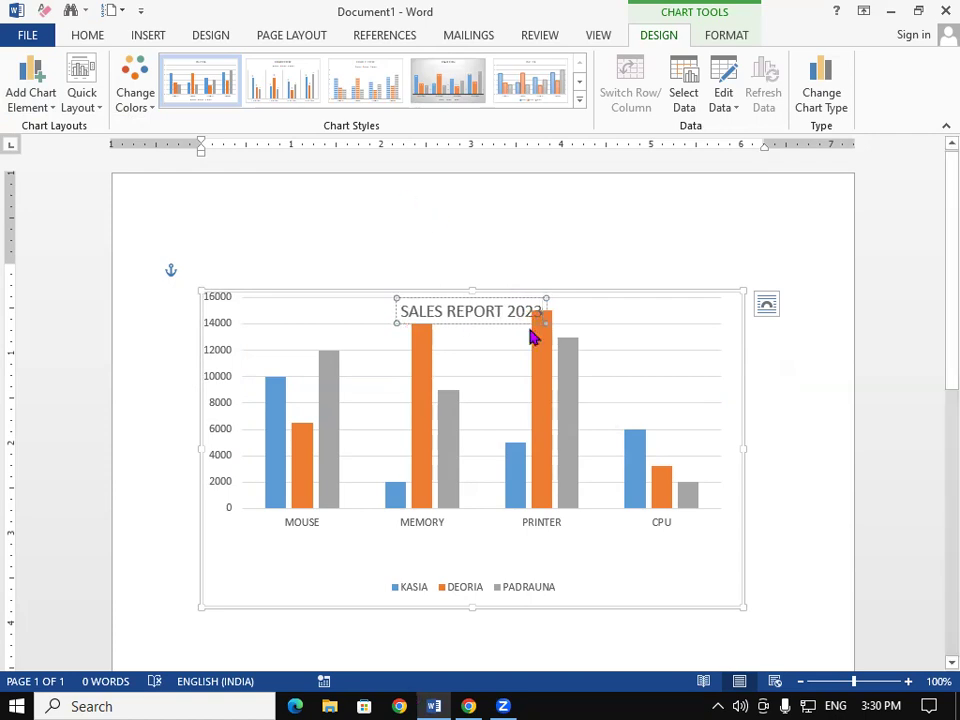
- Make the title bold and larger, then drag it into place above the chart
mouse_move(532, 338)
key("ctrl+shift+Left")
key("ctrl+shift+Left")
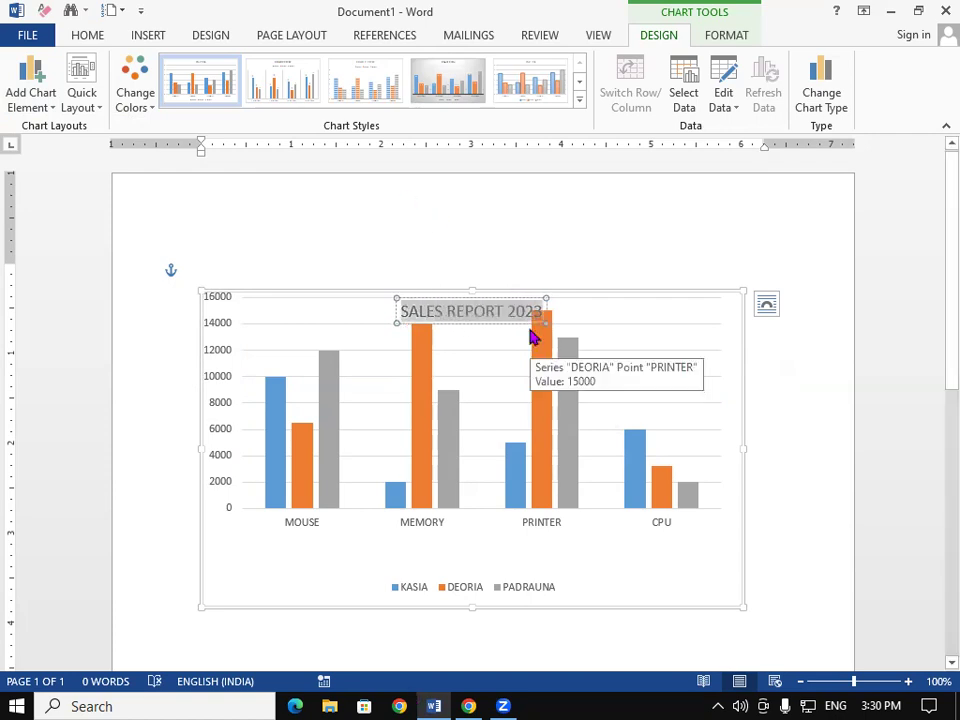
key("ctrl+b")
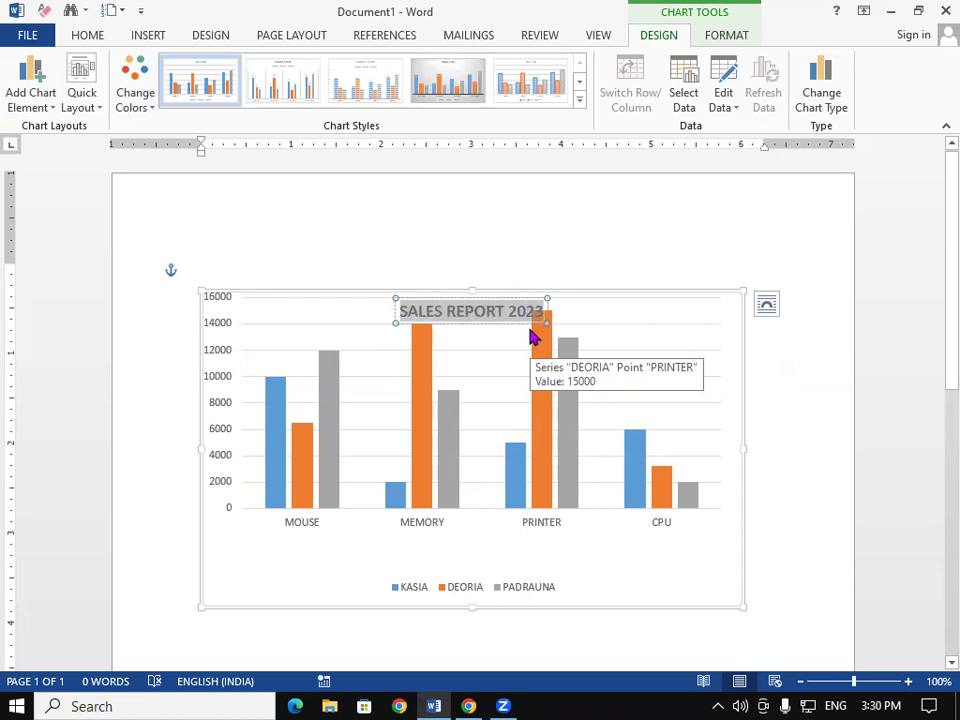
key("ctrl+shift+period")
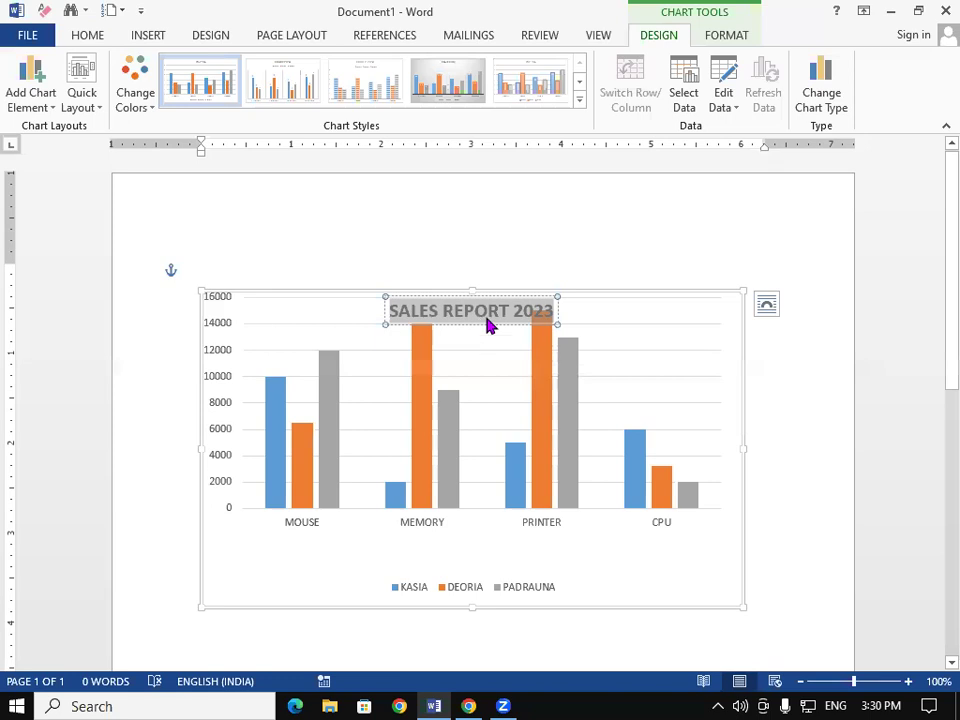
left_click_drag(486, 326, 476, 316)
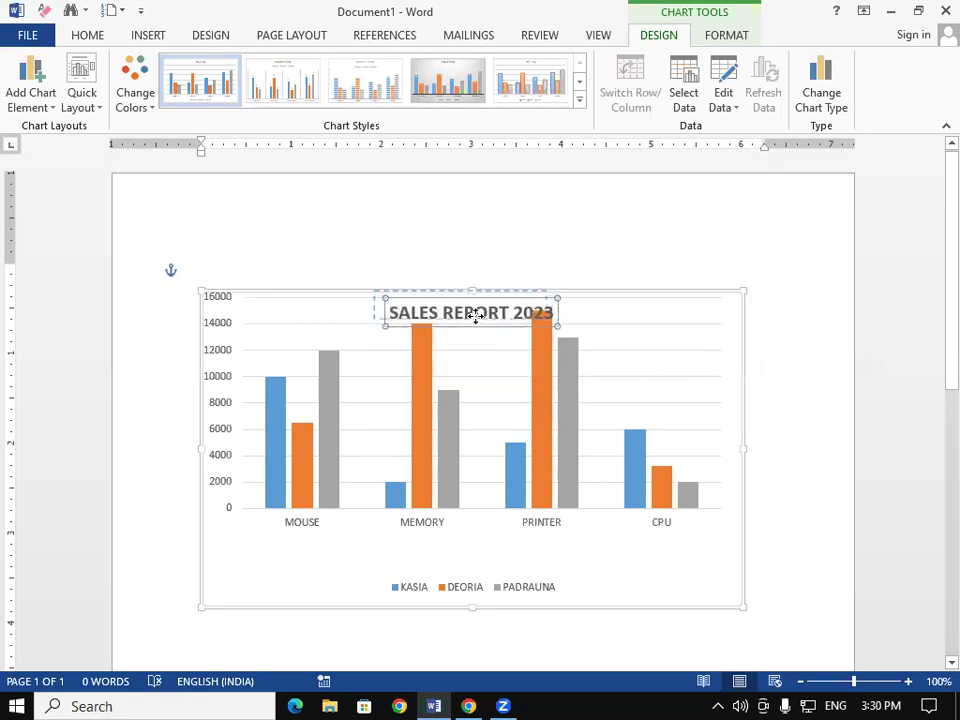
left_click(629, 345)
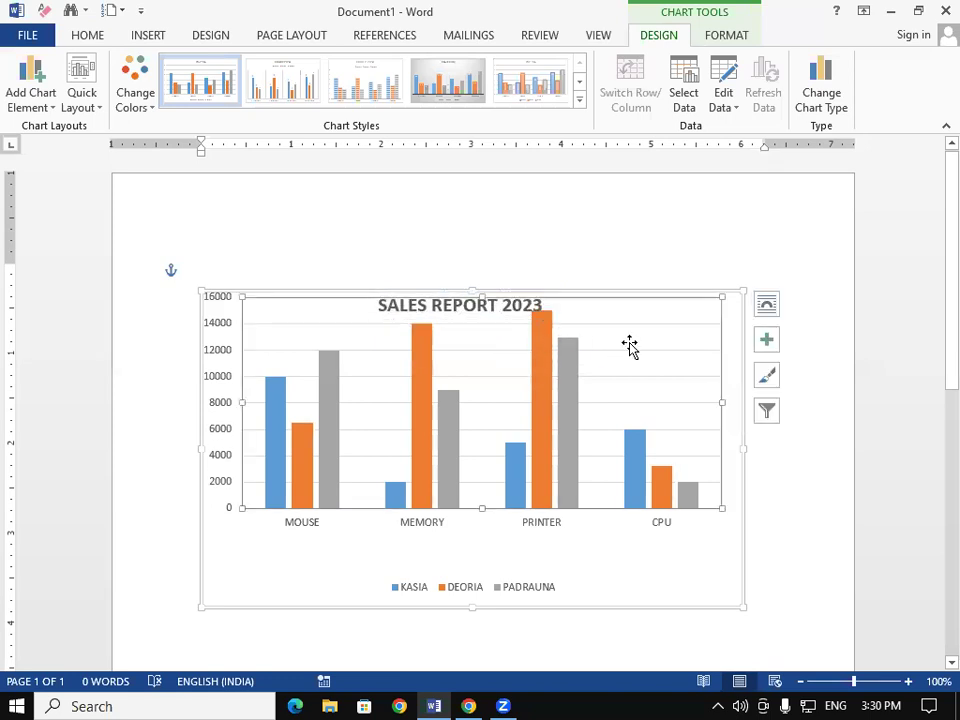
left_click(476, 320)
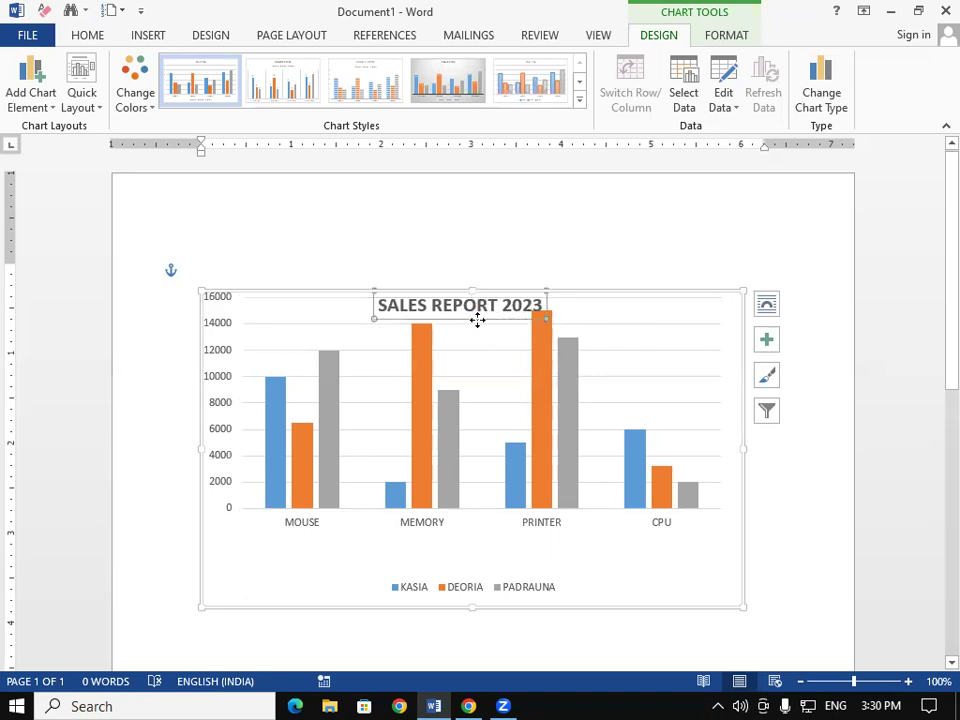
left_click_drag(477, 320, 471, 326)
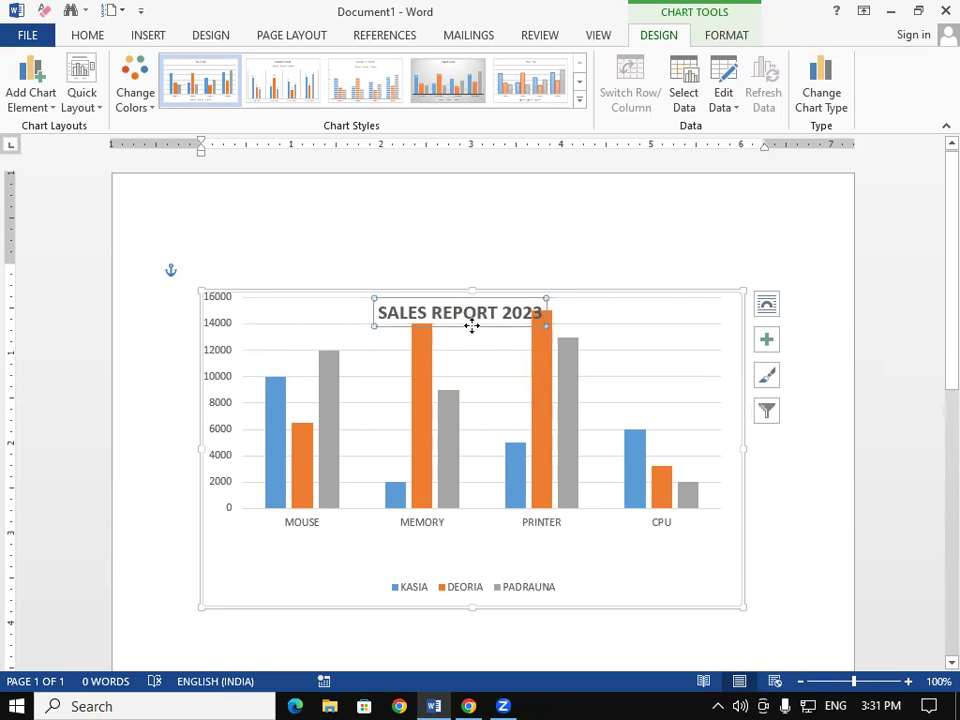
left_click(30, 95)
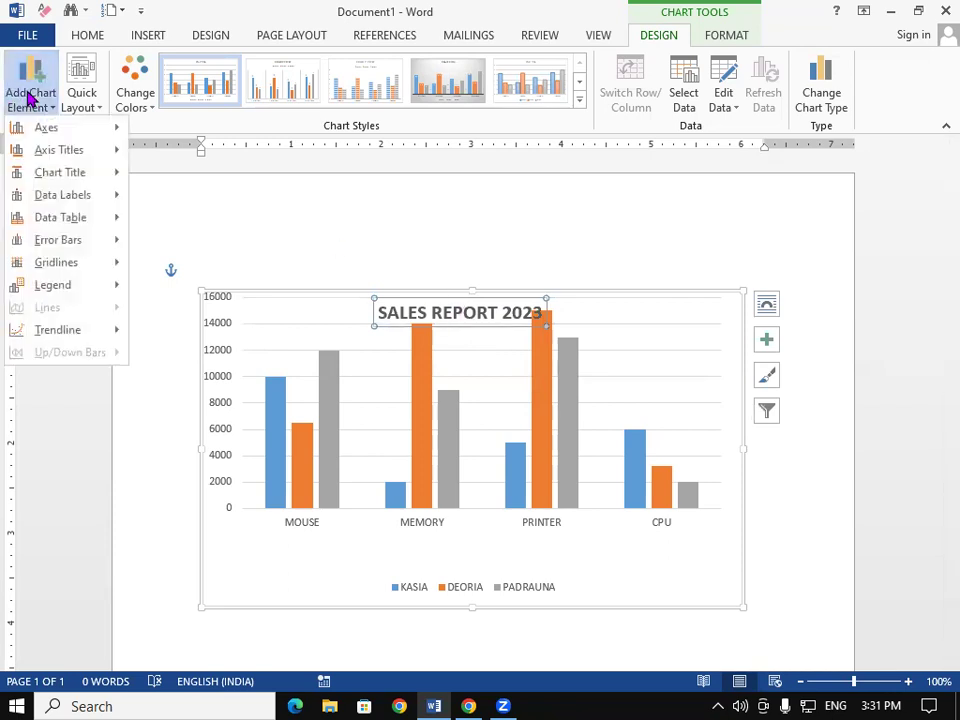
mouse_move(78, 178)
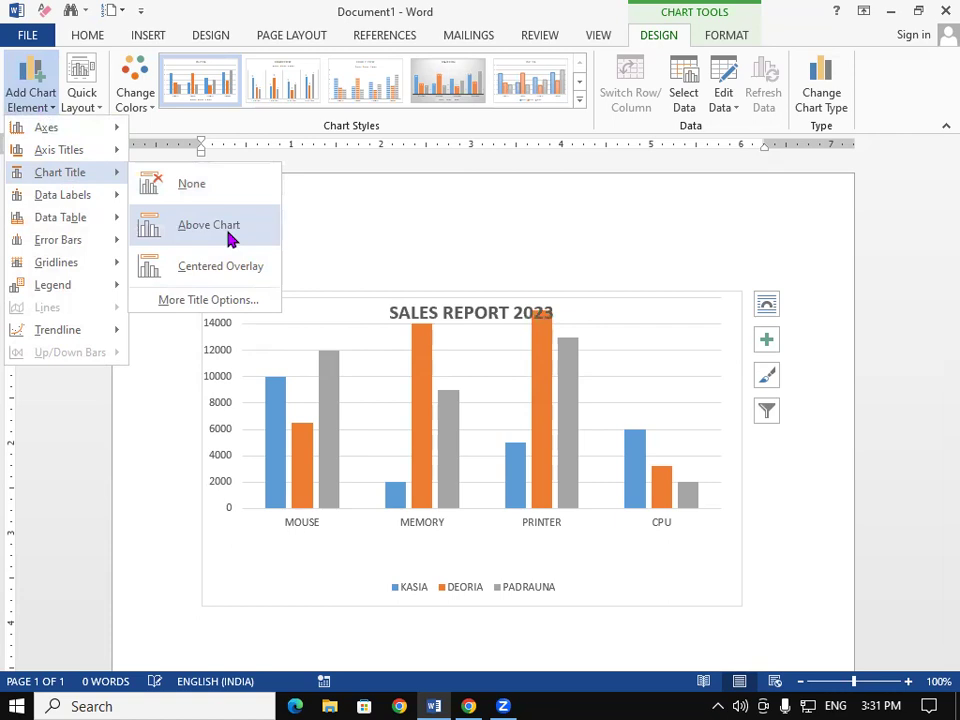
left_click(381, 315)
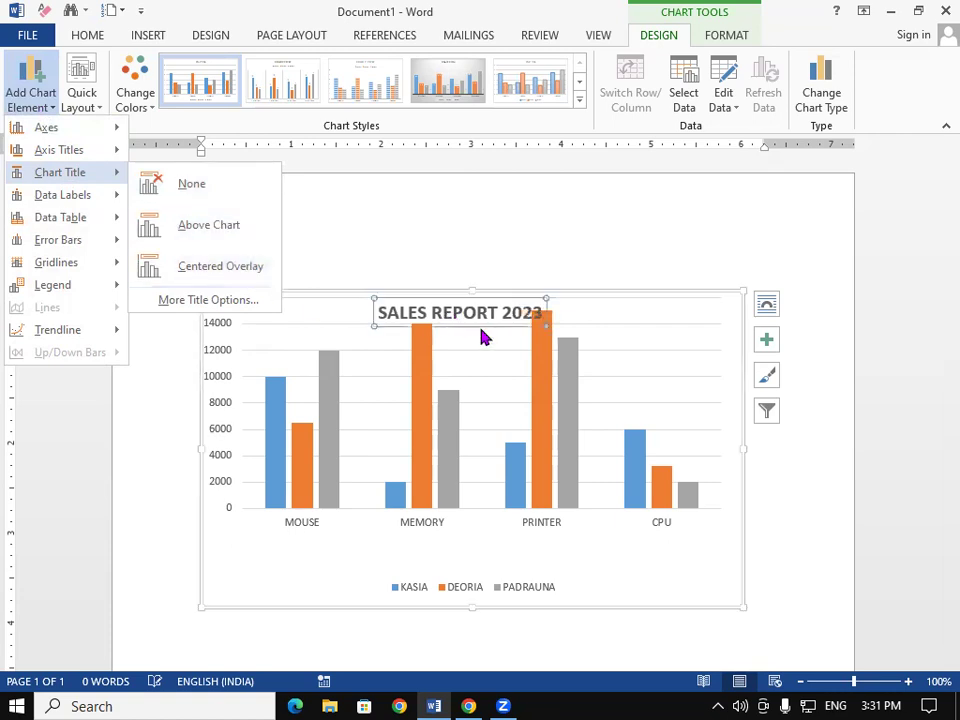
left_click(485, 323)
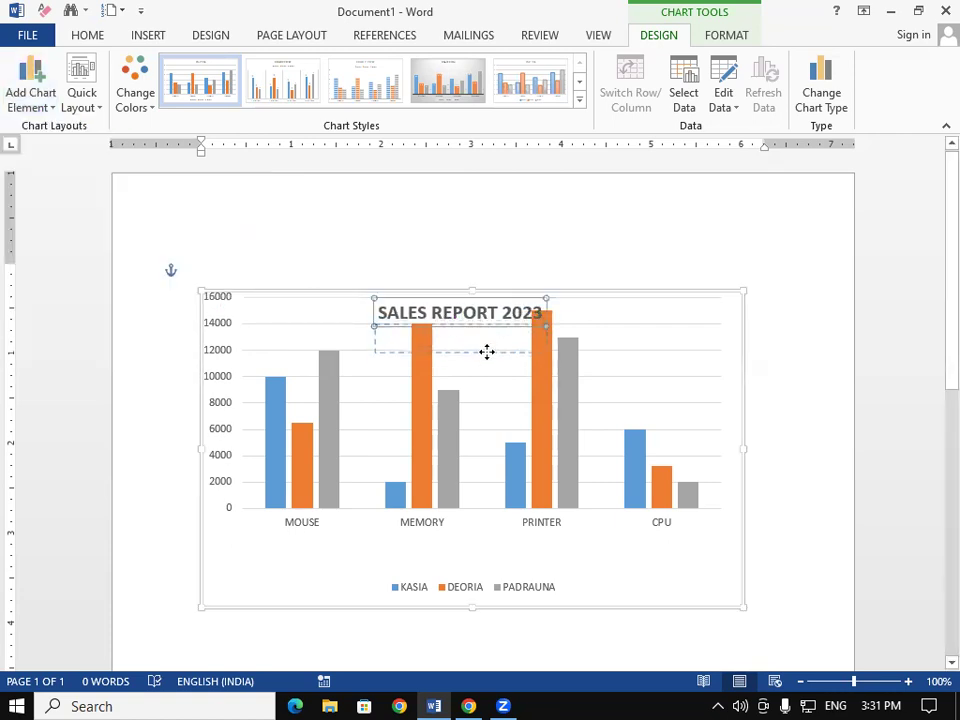
left_click_drag(485, 323, 486, 363)
left_click(78, 92)
left_click(30, 88)
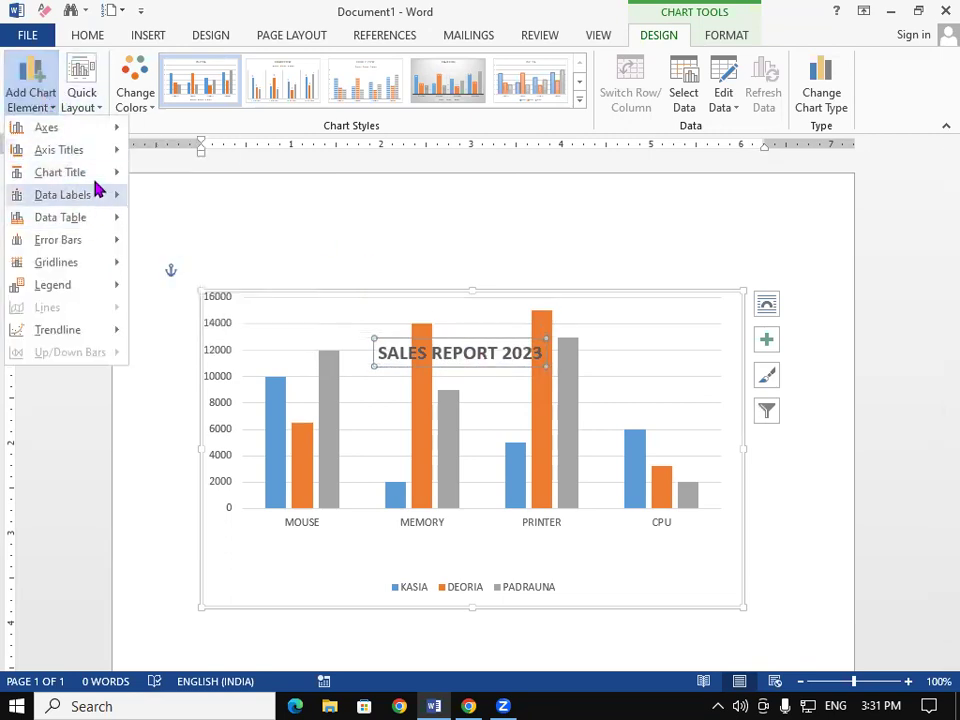
mouse_move(94, 171)
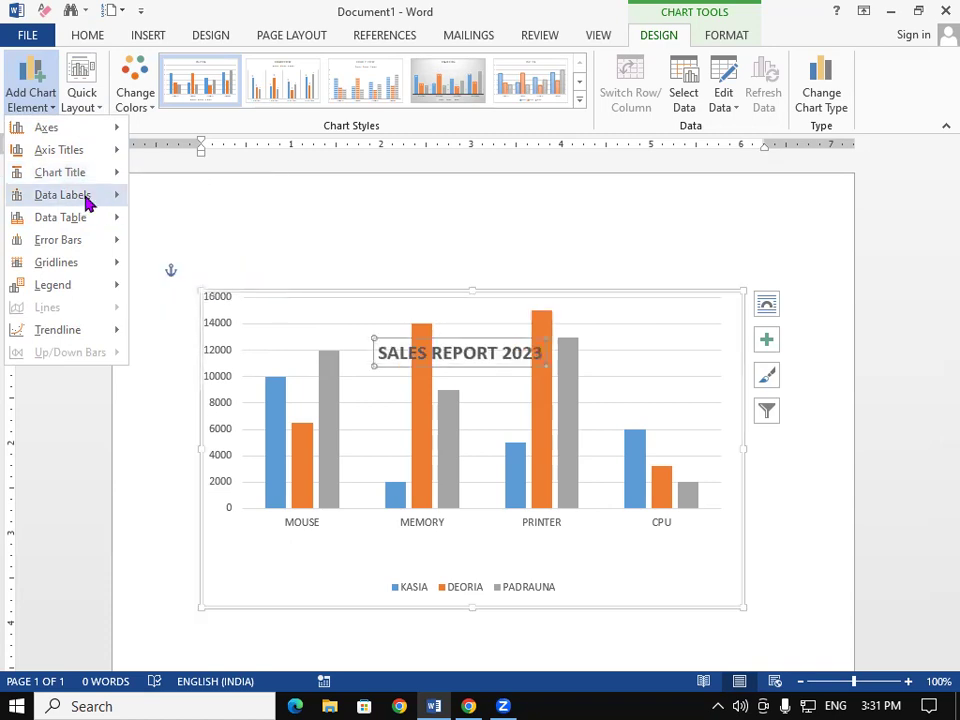
mouse_move(88, 203)
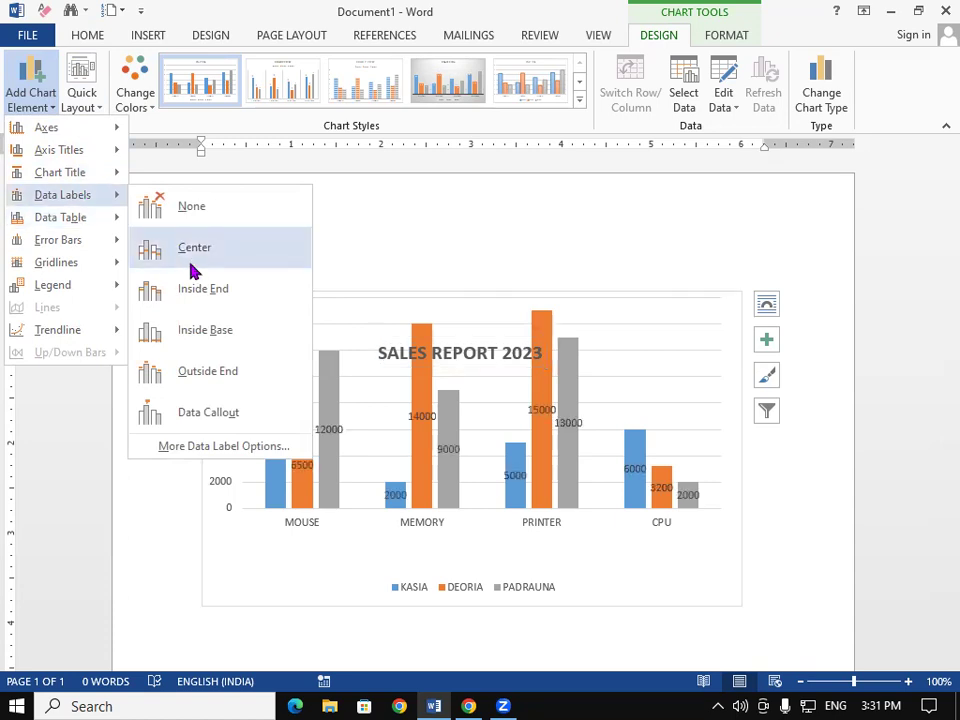
left_click(440, 213)
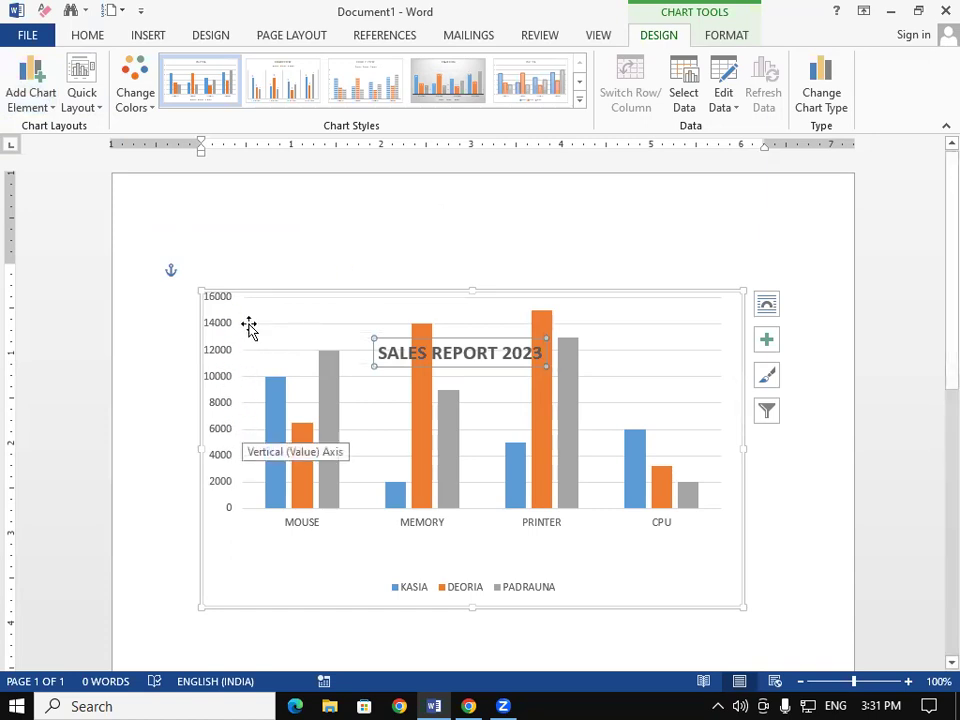
- Move the SALES REPORT 2023 title to the top centre of the chart
left_click(619, 266)
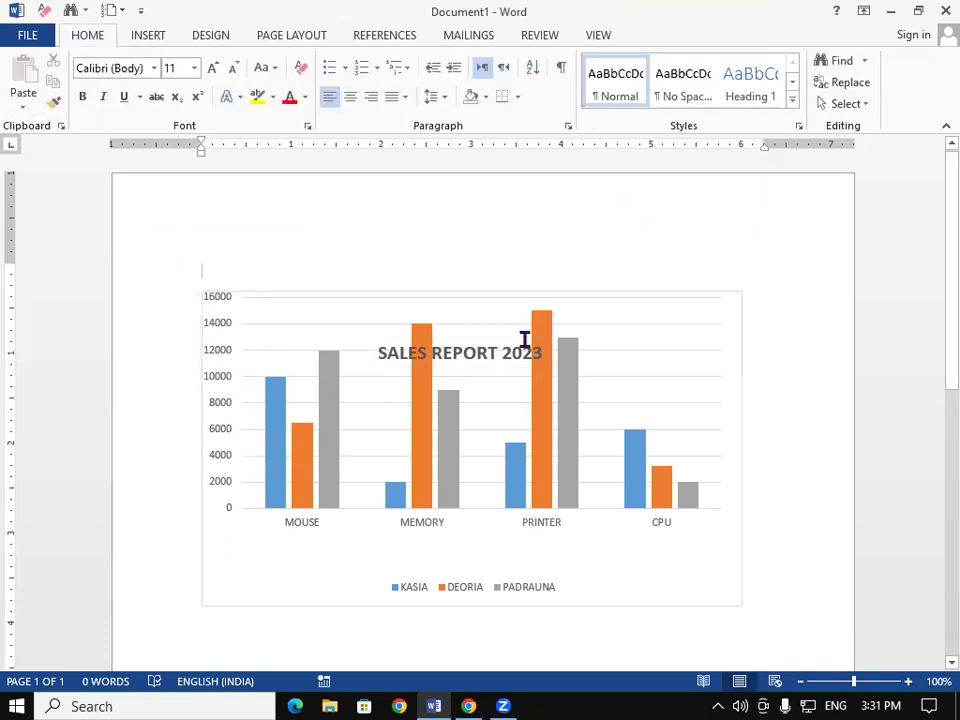
left_click(490, 358)
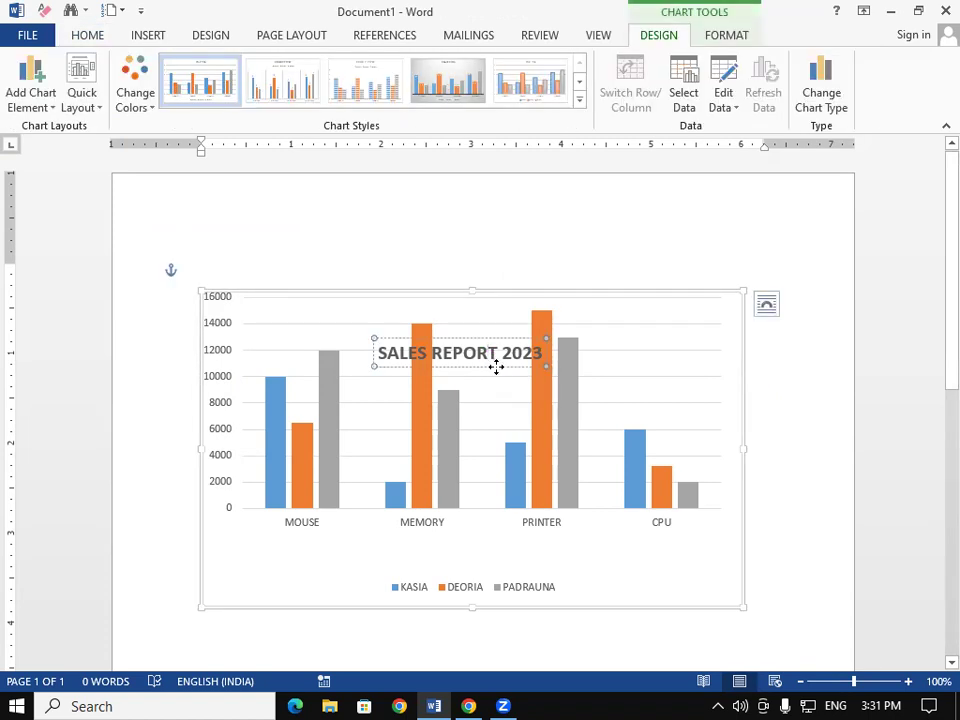
left_click_drag(496, 367, 499, 326)
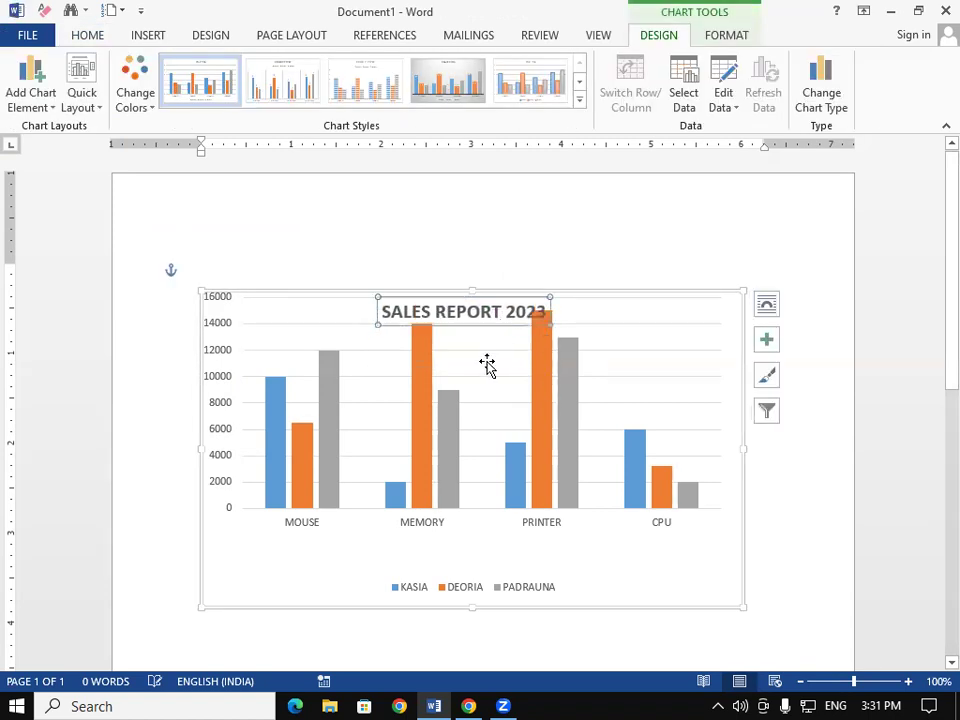
- Add Outside End data labels showing each column's value, e.g. 10000, 14000, 15000
left_click(489, 370)
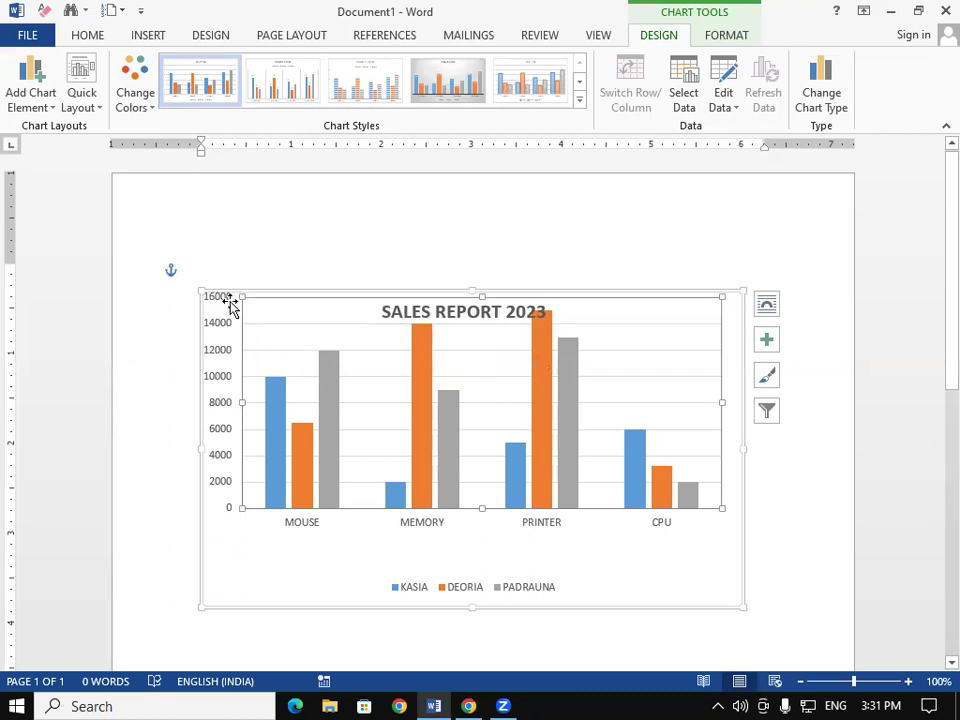
left_click(40, 104)
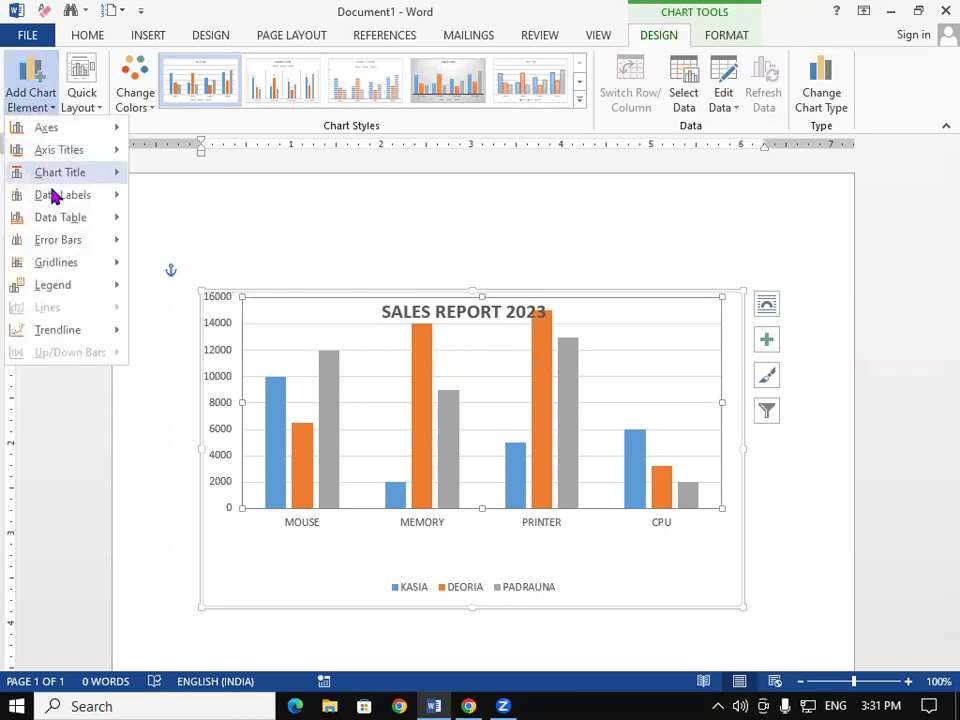
mouse_move(51, 195)
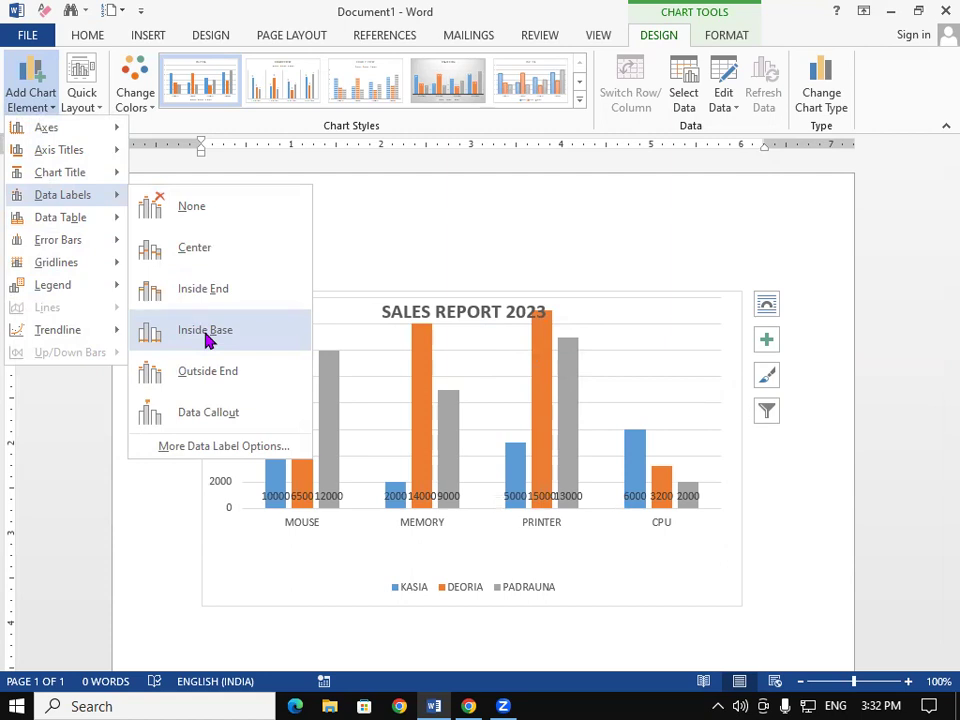
left_click(214, 390)
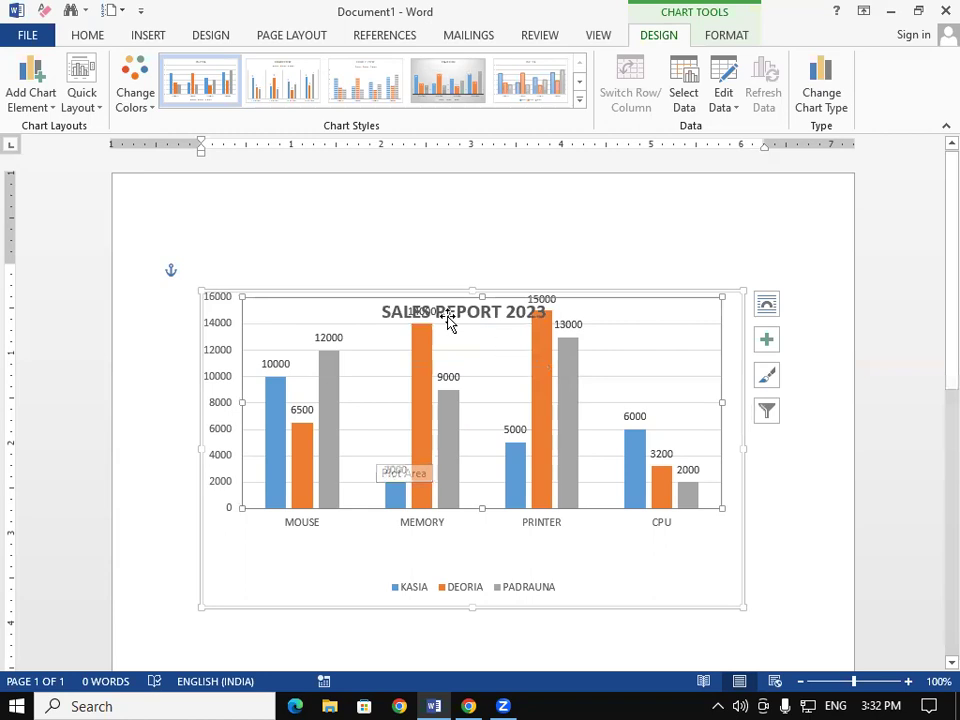
mouse_move(435, 356)
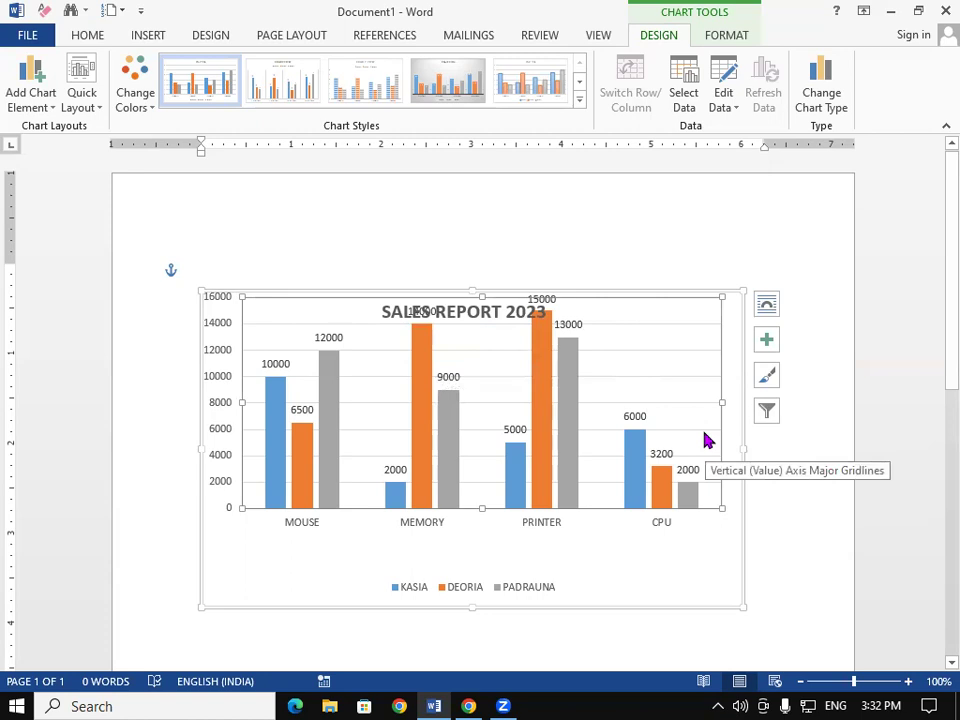
- Set Data Labels to None, removing the value labels from the columns
left_click(22, 100)
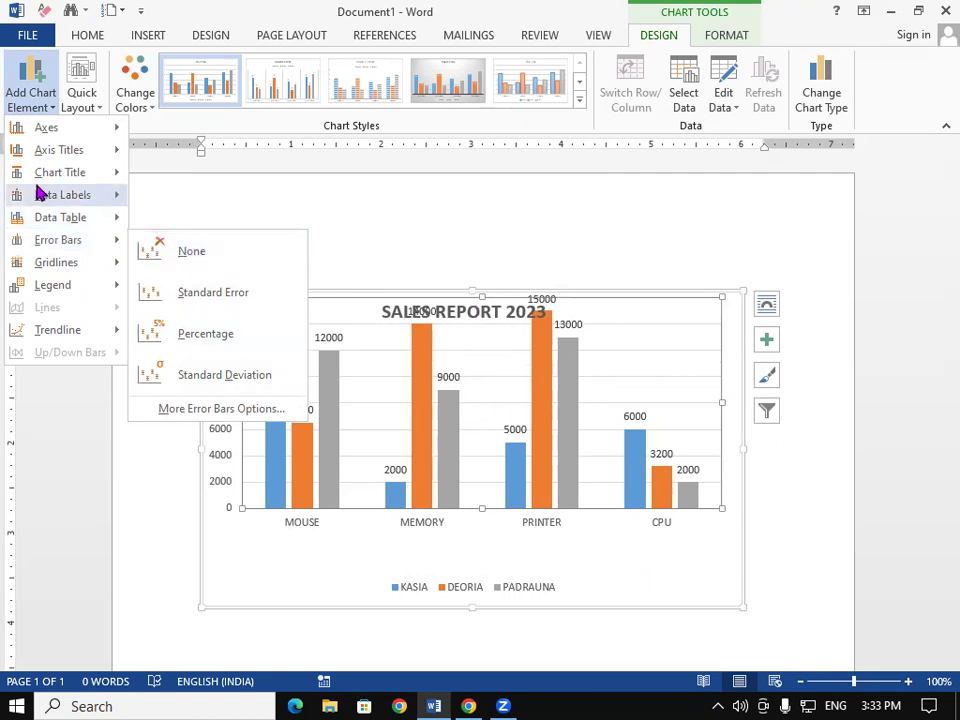
mouse_move(40, 194)
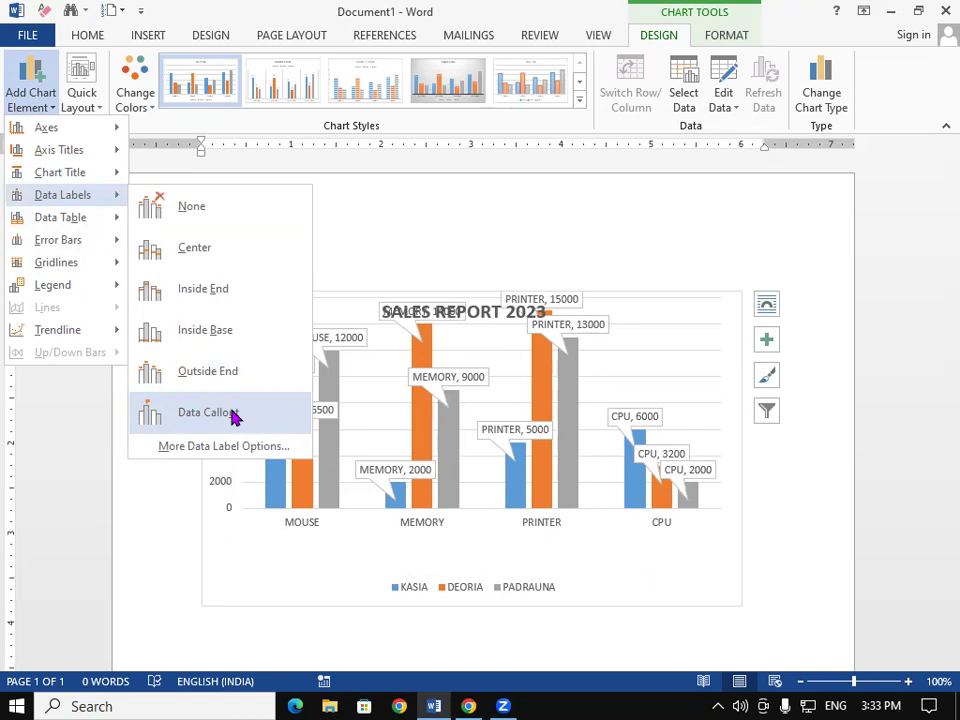
left_click(208, 217)
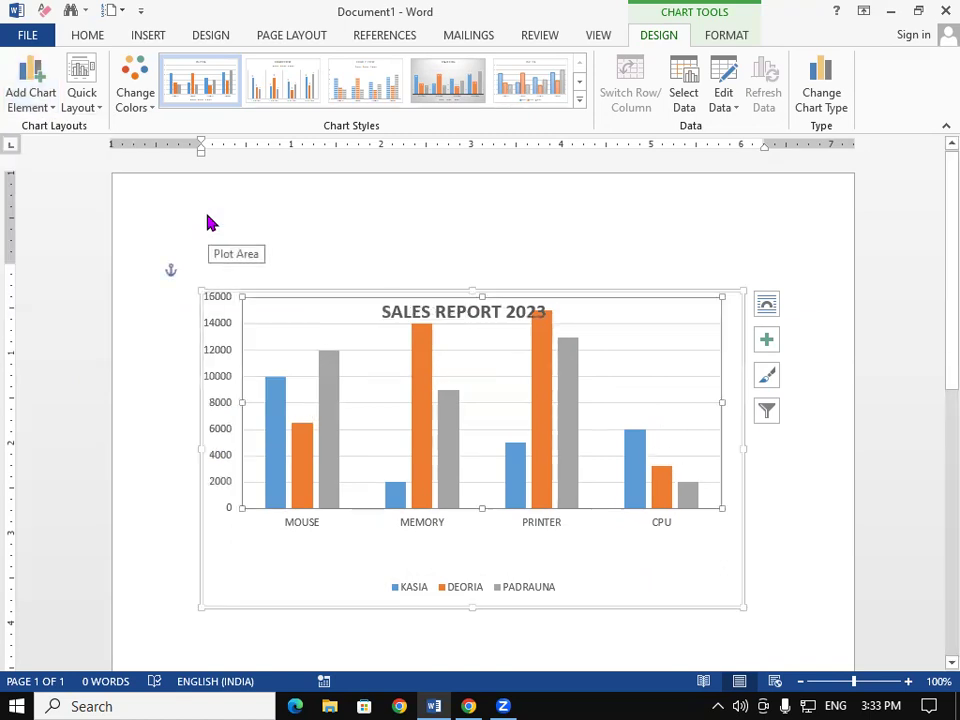
left_click(32, 100)
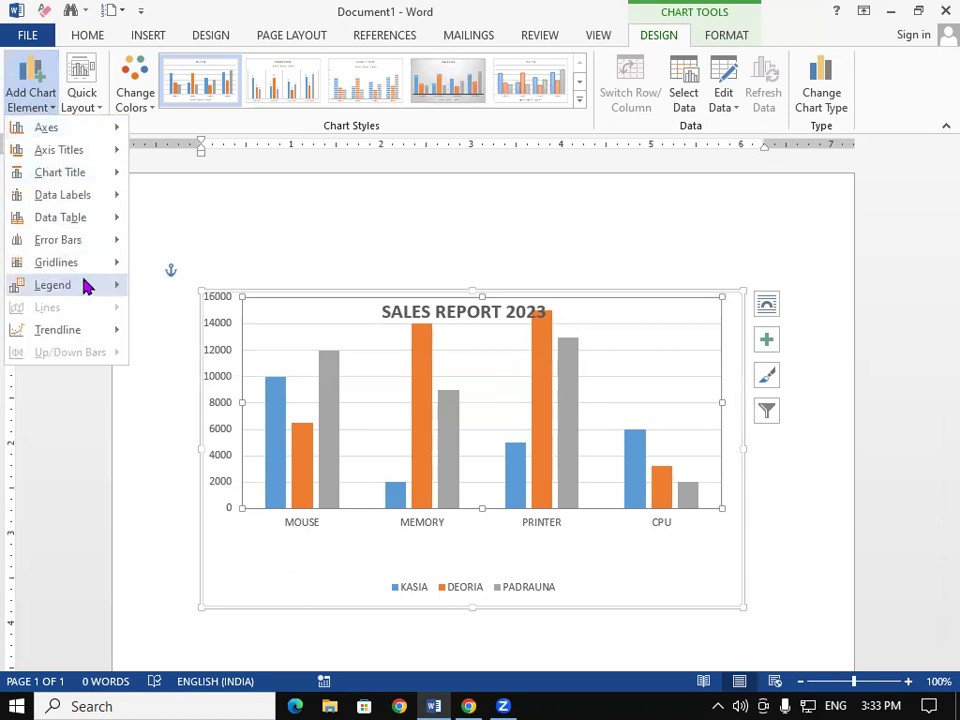
mouse_move(99, 266)
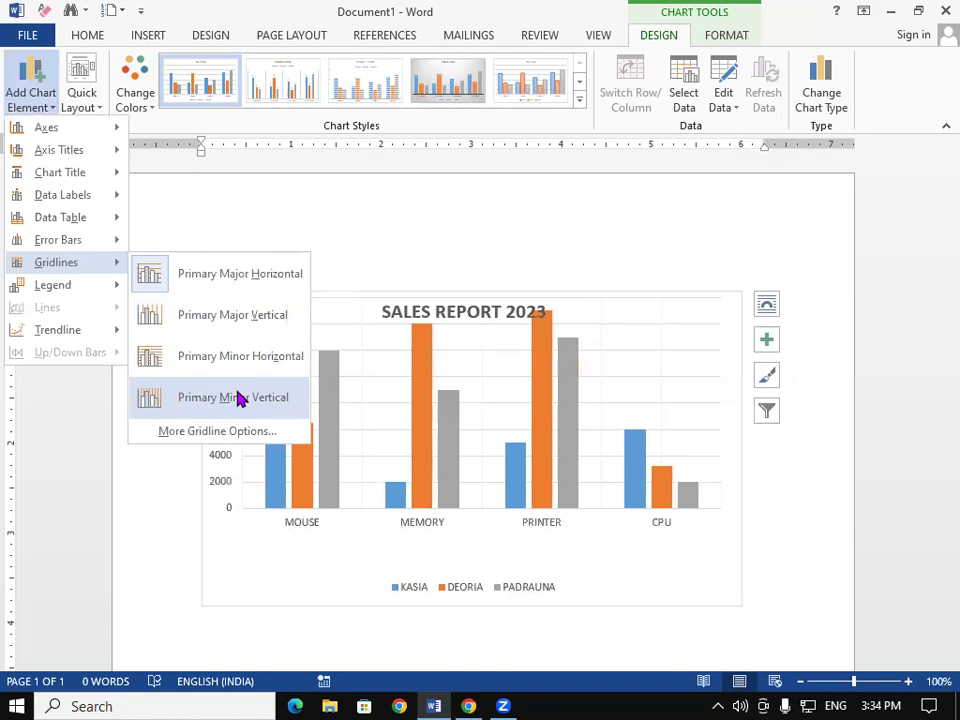
mouse_move(60, 285)
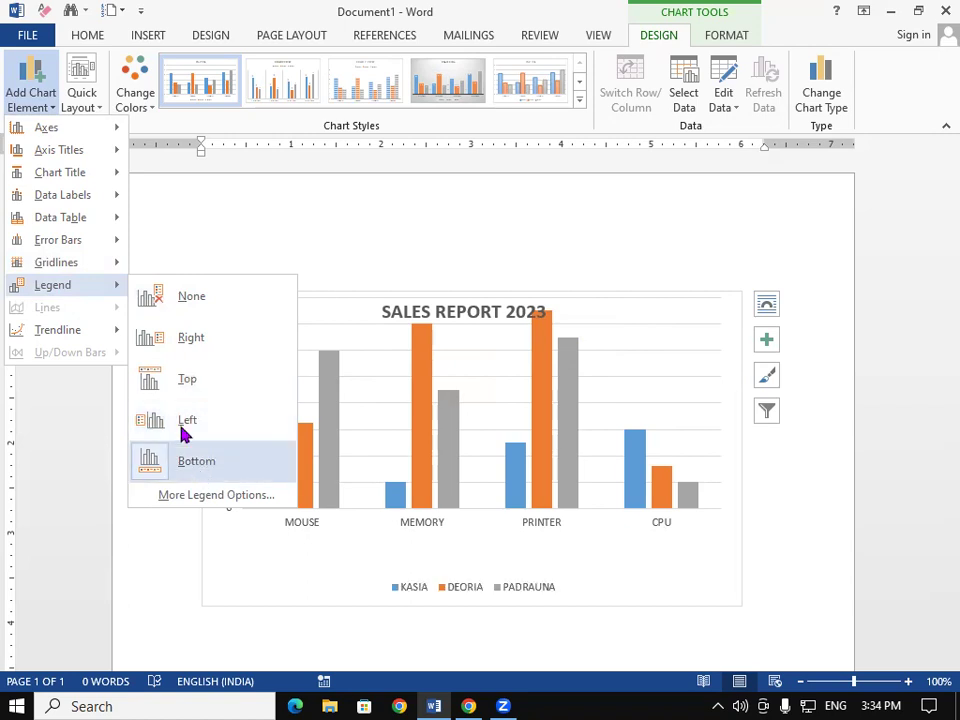
mouse_move(103, 330)
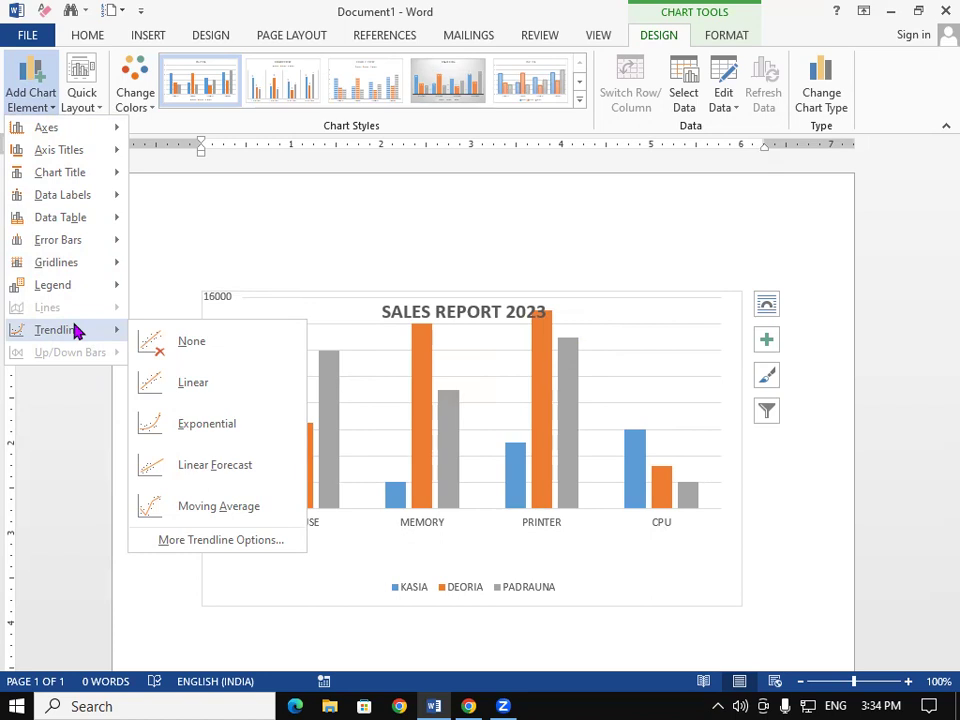
mouse_move(17, 172)
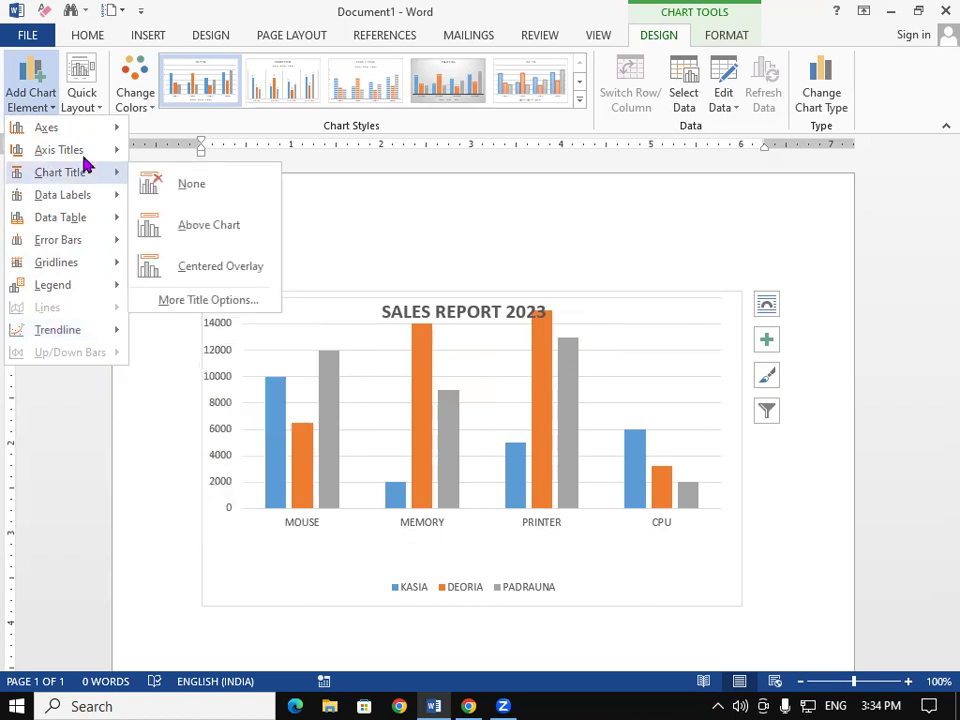
left_click(352, 260)
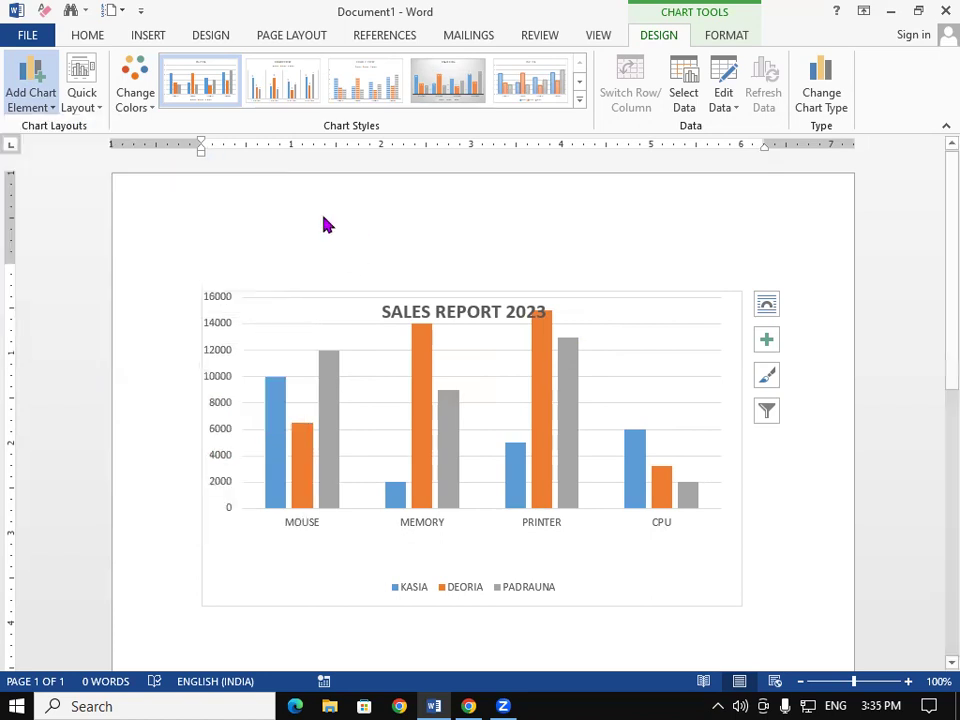
- Apply Quick Layout 9, adding axis title placeholders and a right-side legend
left_click(80, 100)
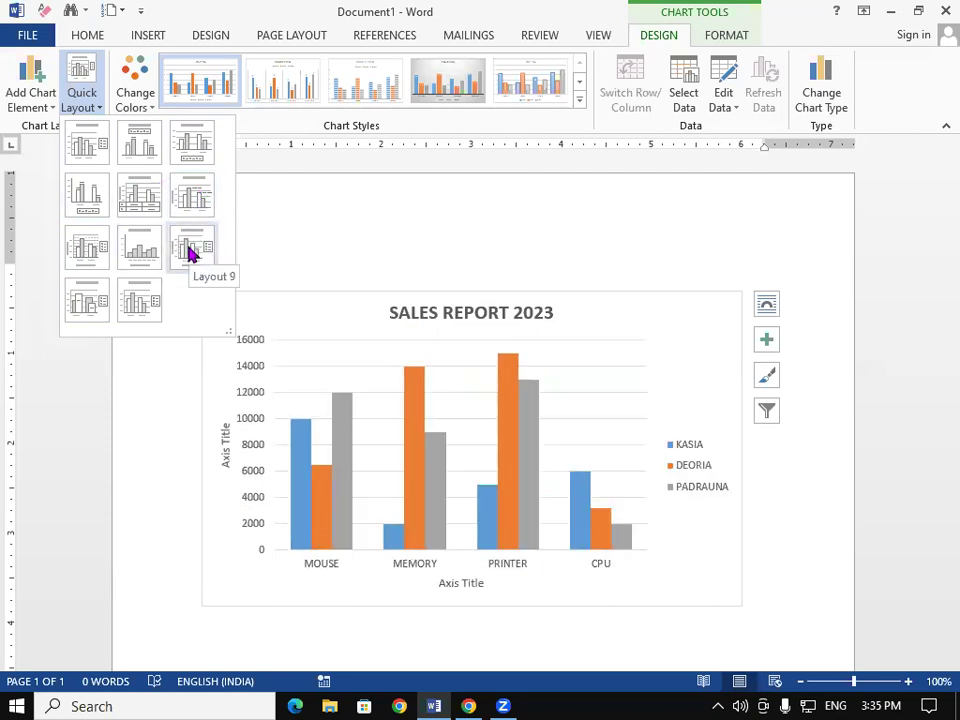
left_click(189, 252)
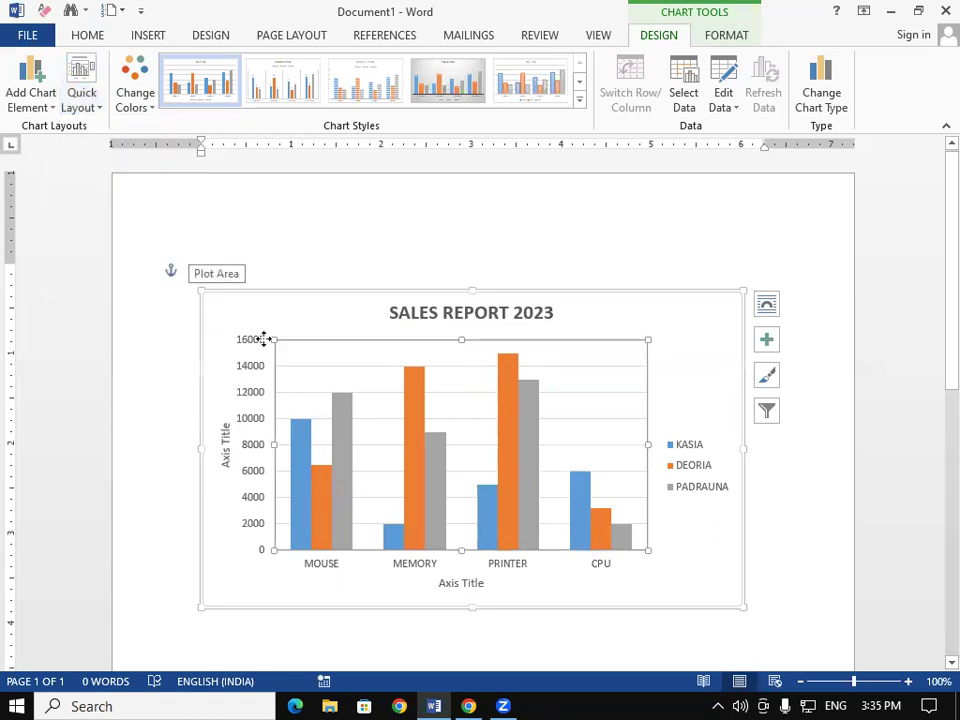
left_click(146, 90)
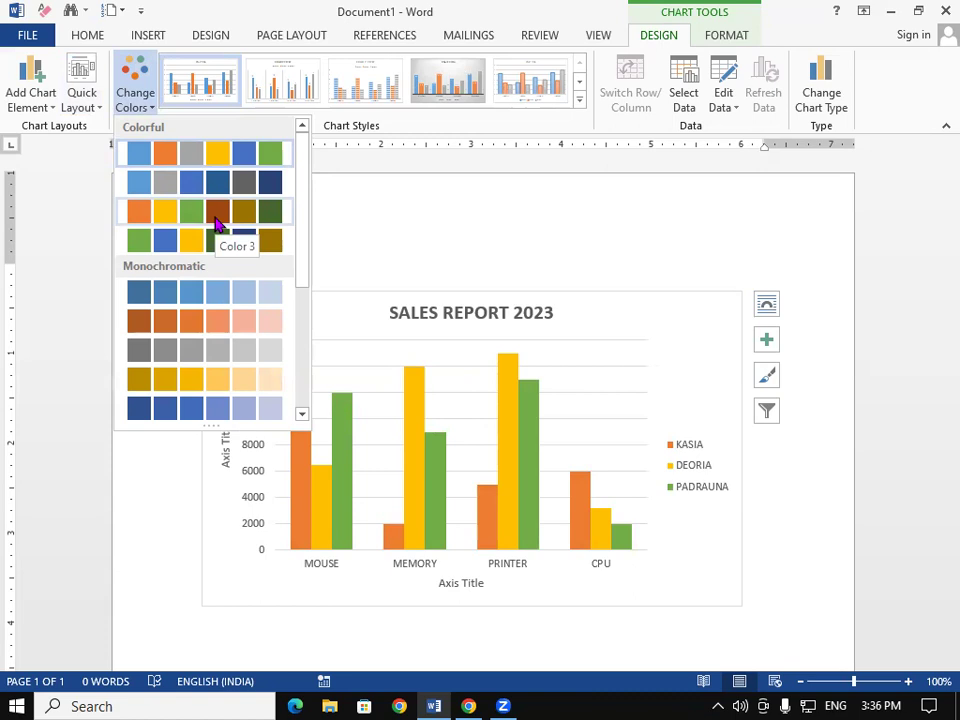
- Apply the Color 3 palette, making KASIA, DEORIA and PADRAUNA orange, yellow and green
left_click(215, 222)
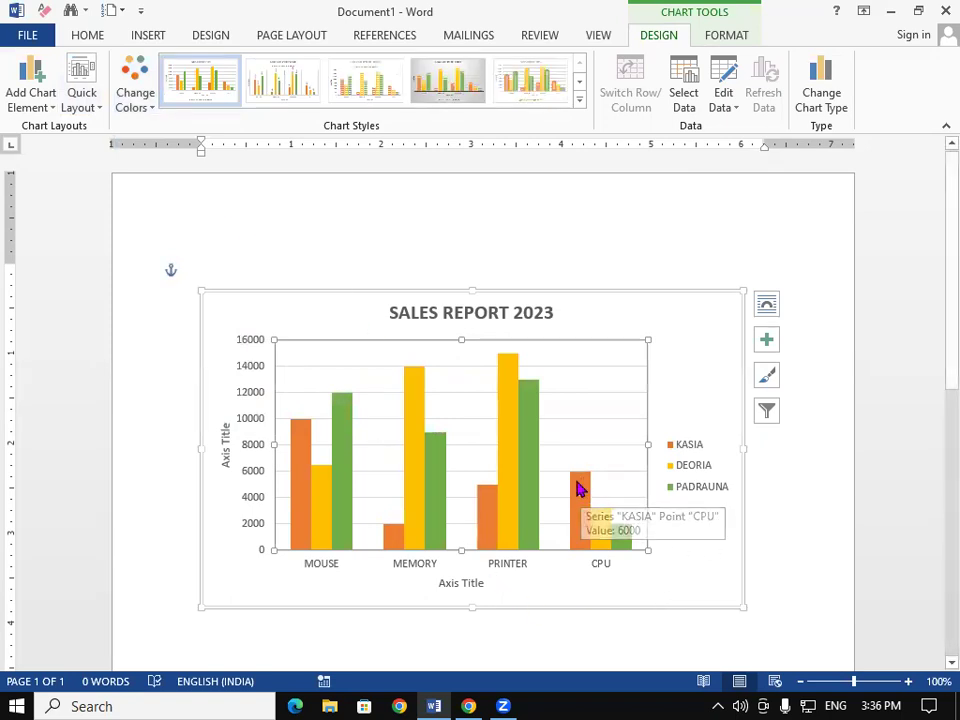
mouse_move(578, 498)
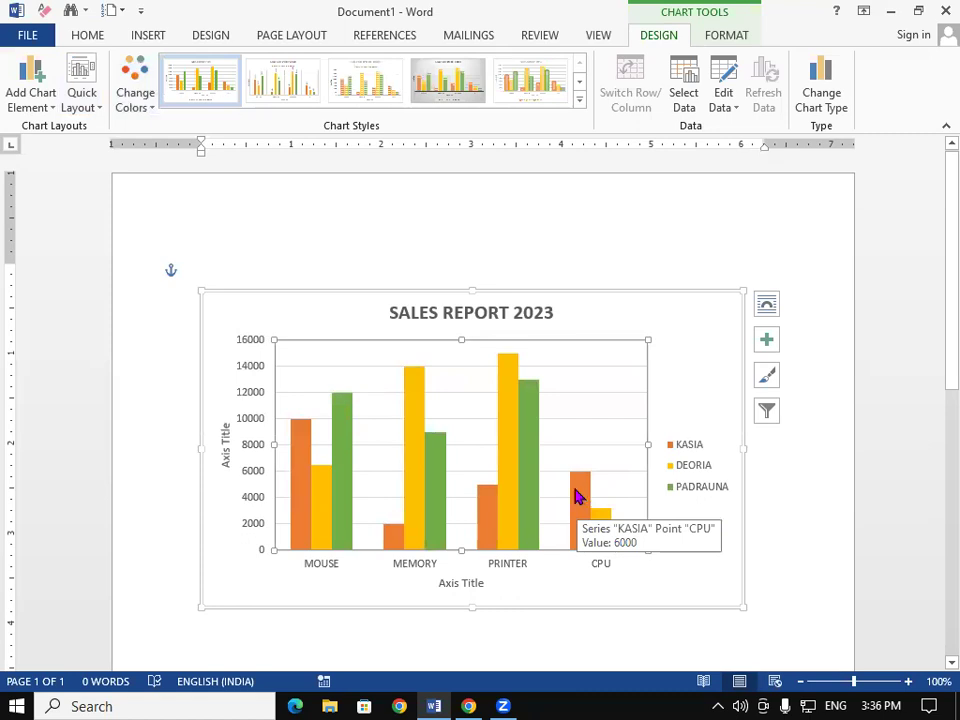
mouse_move(511, 480)
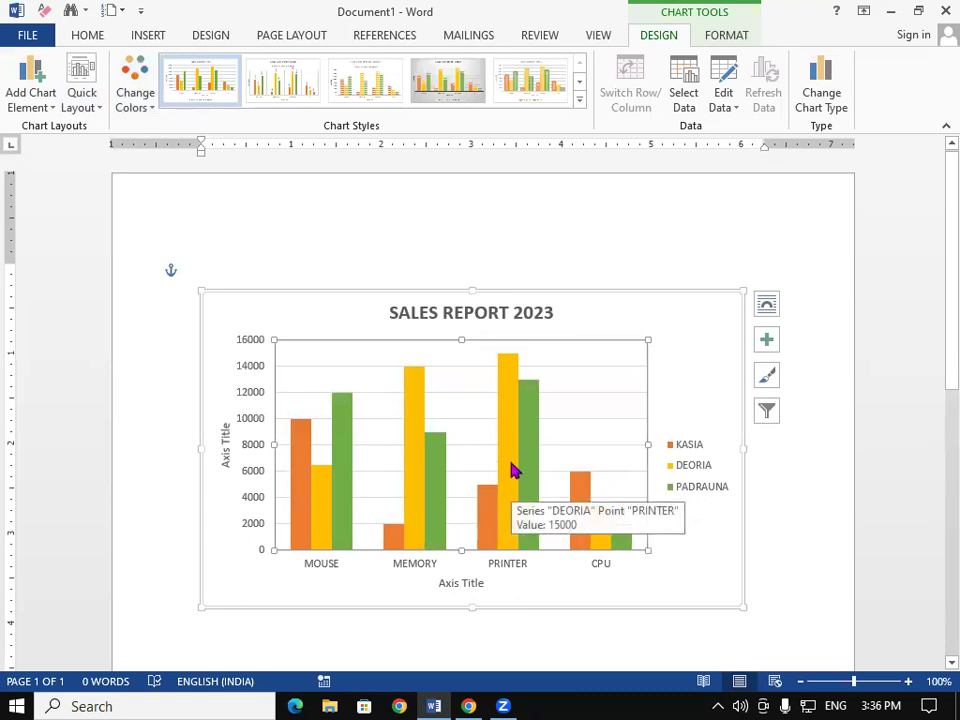
mouse_move(537, 438)
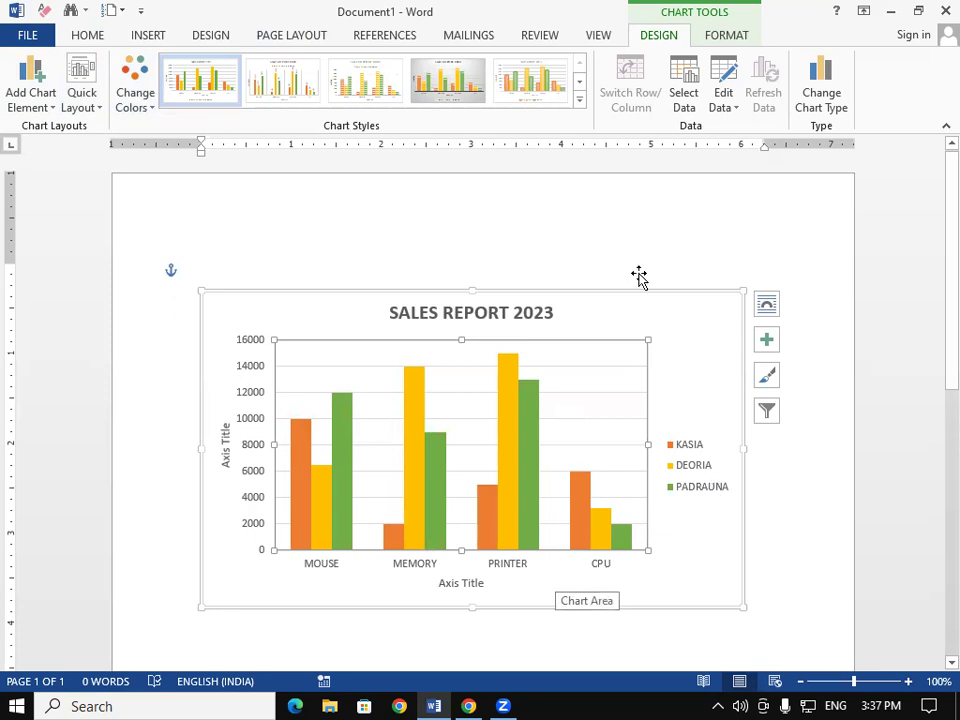
- Apply chart Style 14 to the SALES REPORT 2023 clustered column chart
left_click(579, 100)
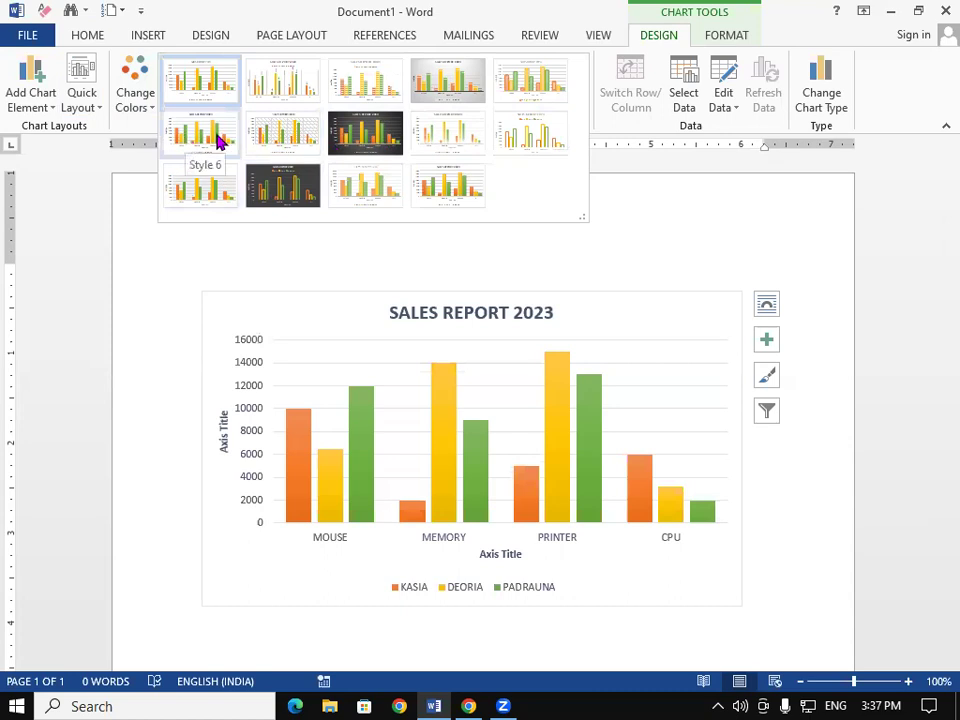
left_click(437, 196)
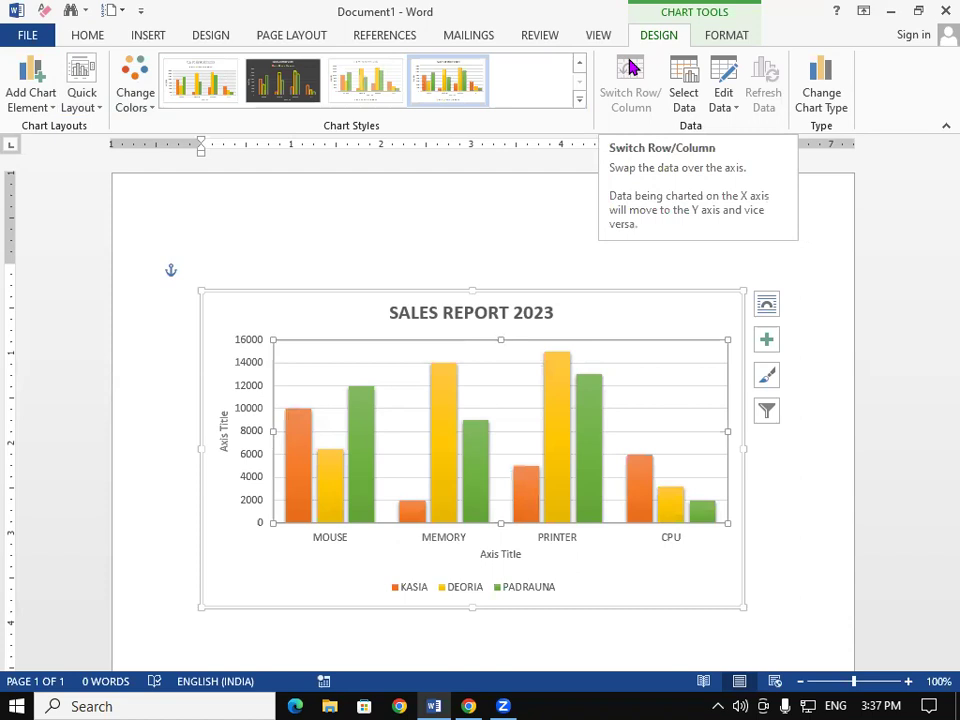
- Switch rows/columns so KASIA, DEORIA, PADRAUNA are categories and products the legend, then close the data sheet
left_click(706, 98)
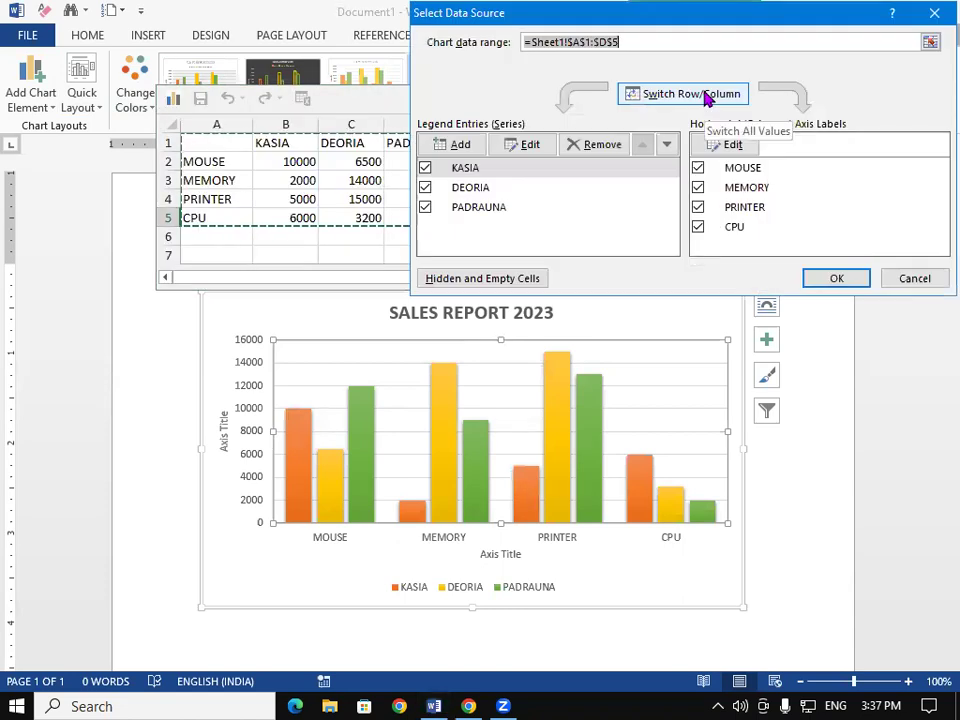
left_click(933, 14)
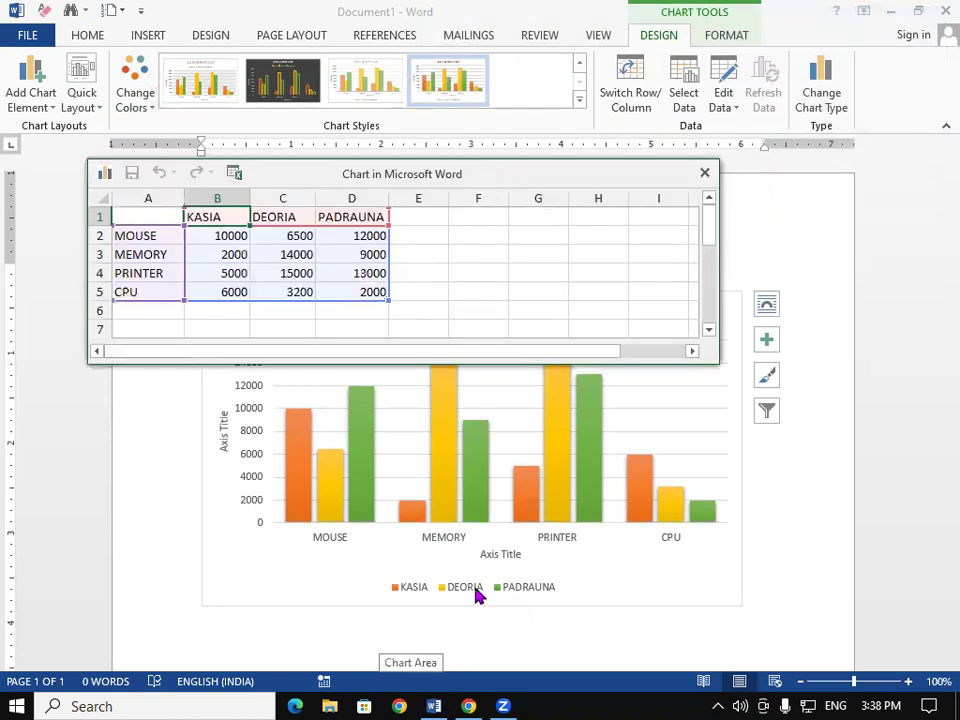
left_click(545, 607)
left_click(643, 73)
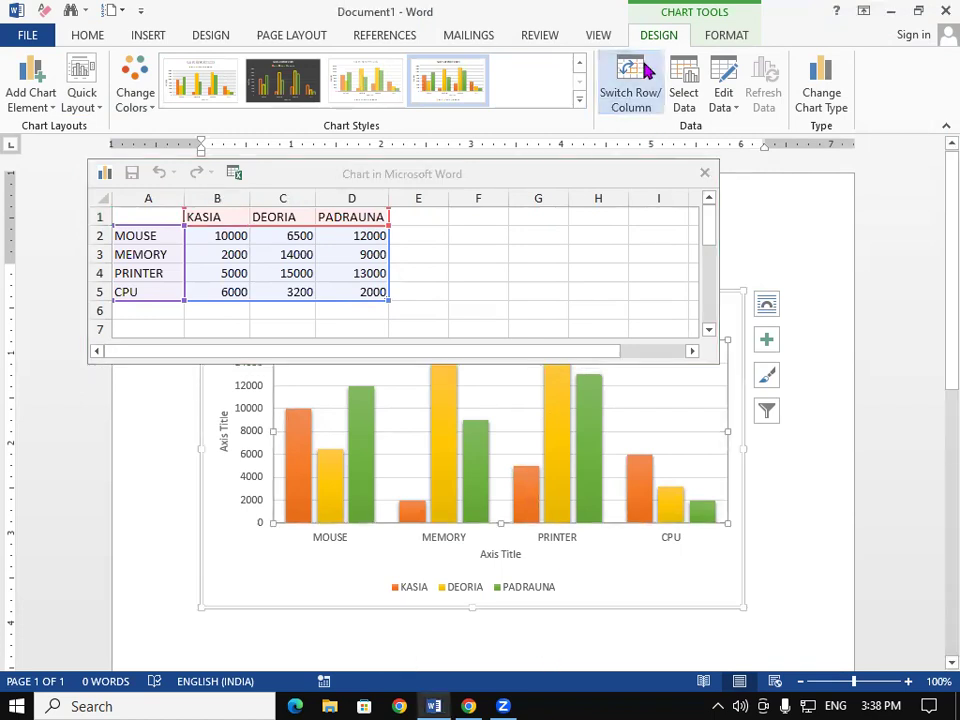
left_click(636, 81)
left_click(636, 81)
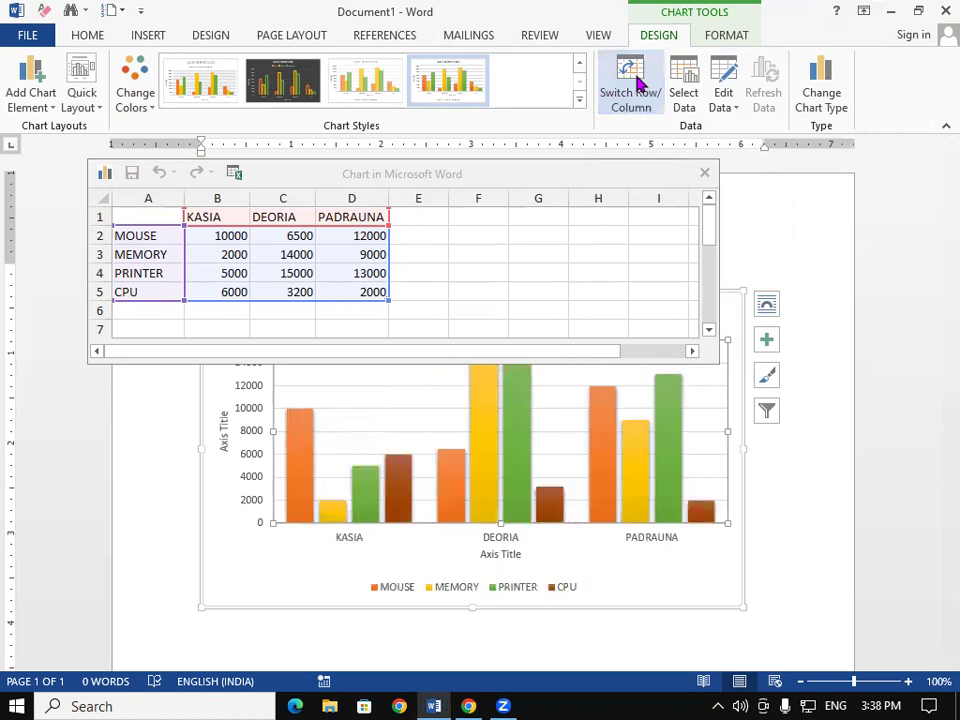
left_click(636, 81)
left_click(636, 81)
left_click(636, 81)
left_click(636, 81)
left_click(705, 175)
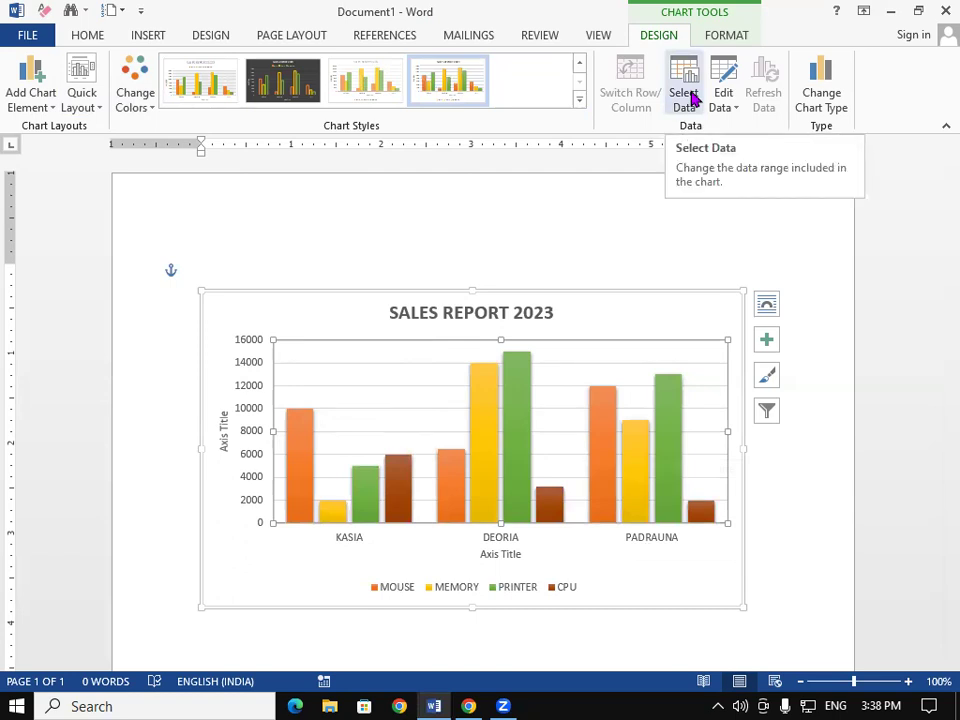
- Change PADRAUNA's PRINTER value in cell D4 from 13000 to 10000 and close the data sheet
left_click(693, 96)
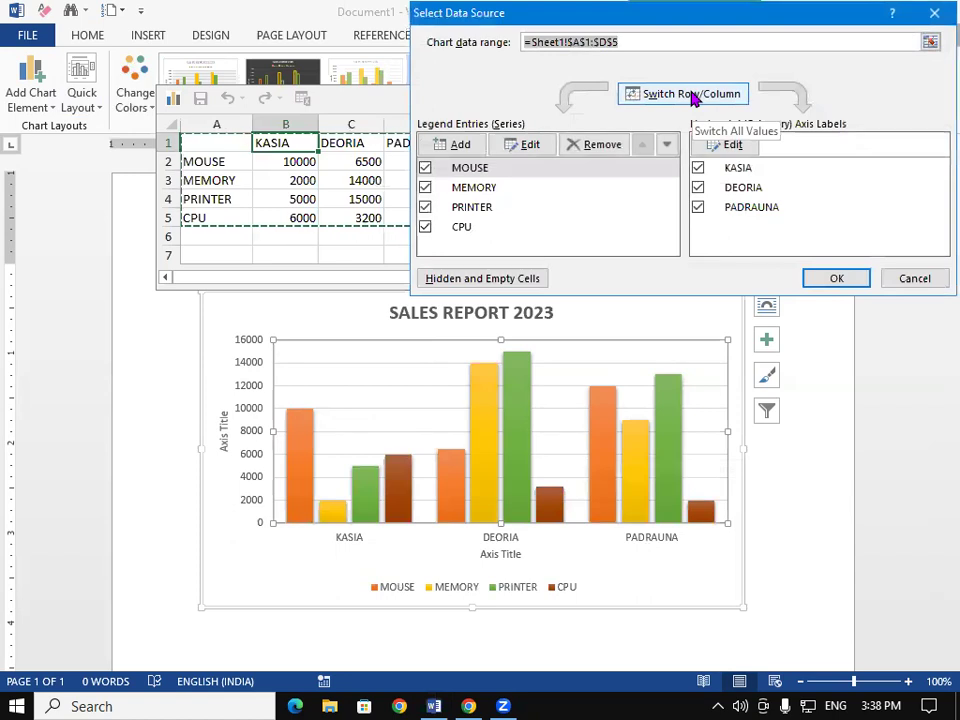
left_click(933, 15)
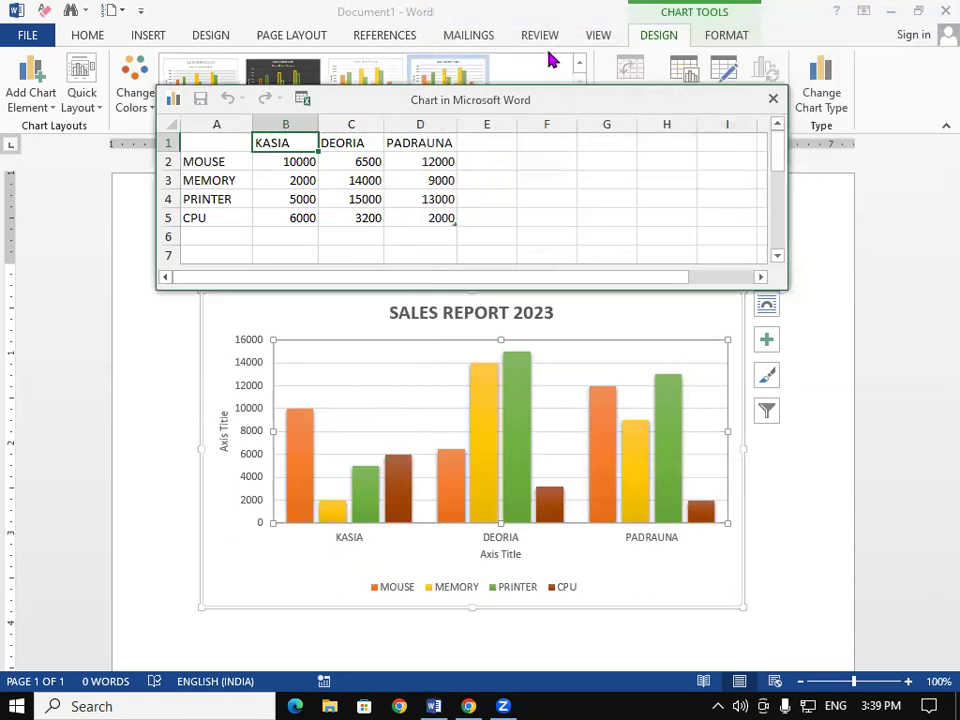
left_click(431, 203)
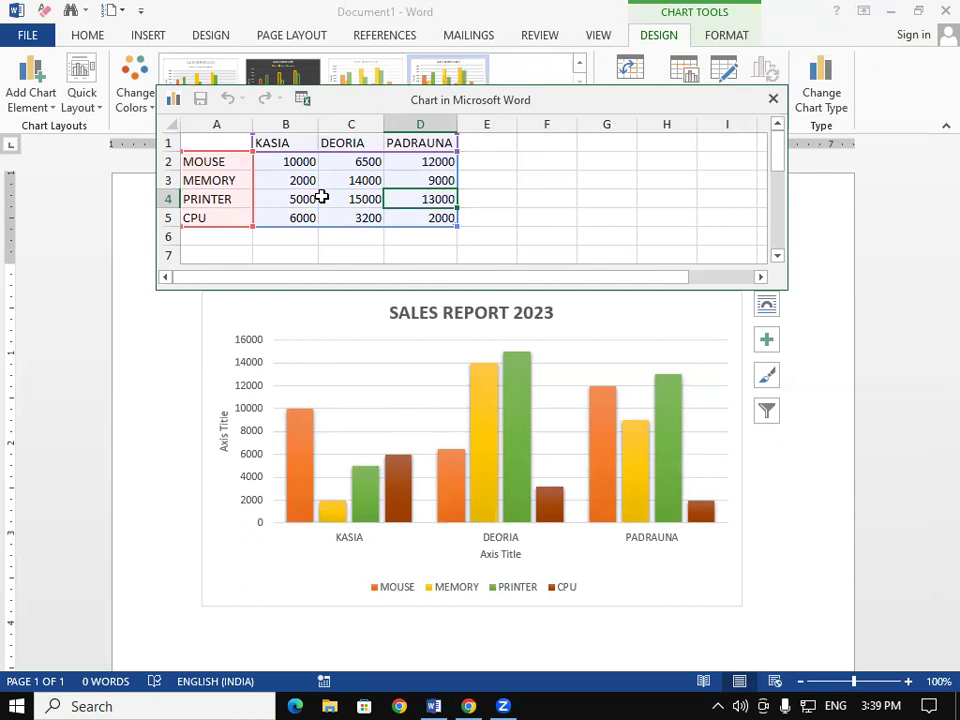
type("10000")
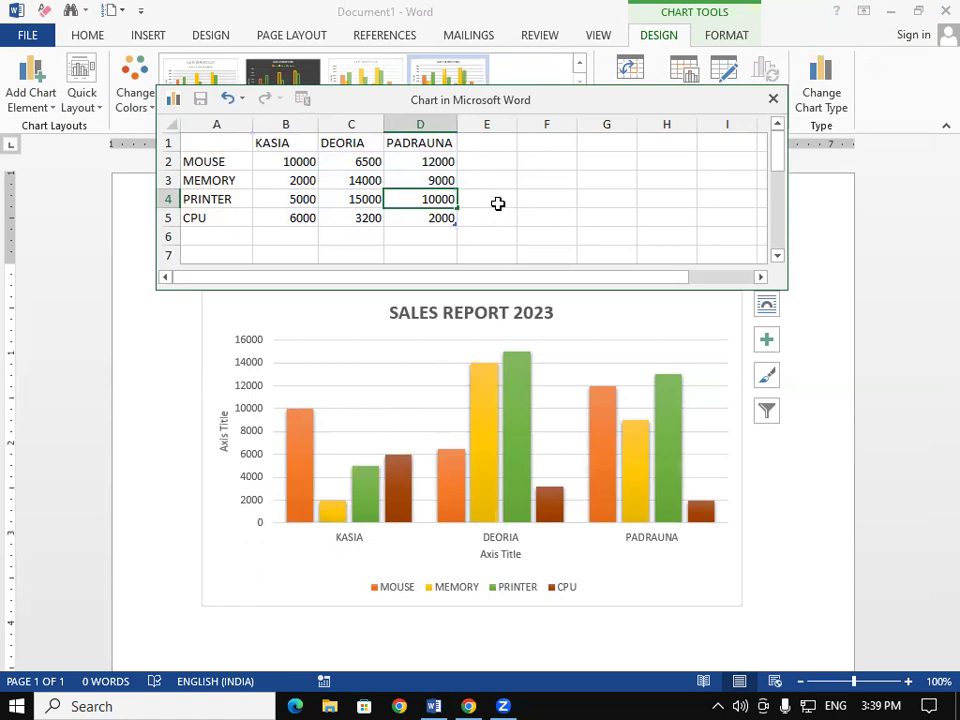
left_click(497, 203)
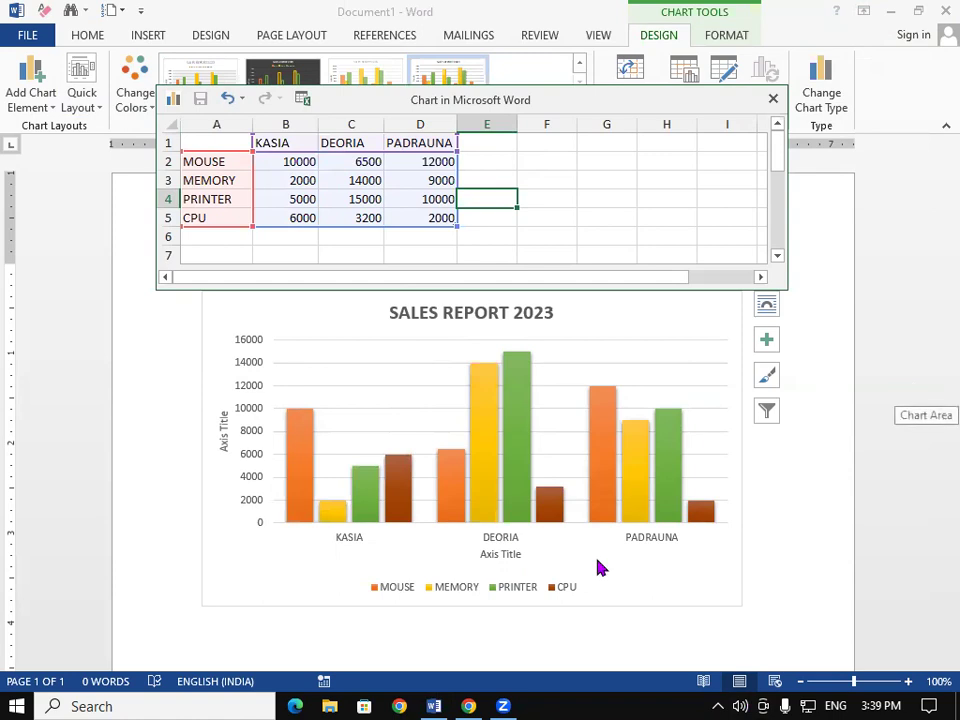
left_click(773, 98)
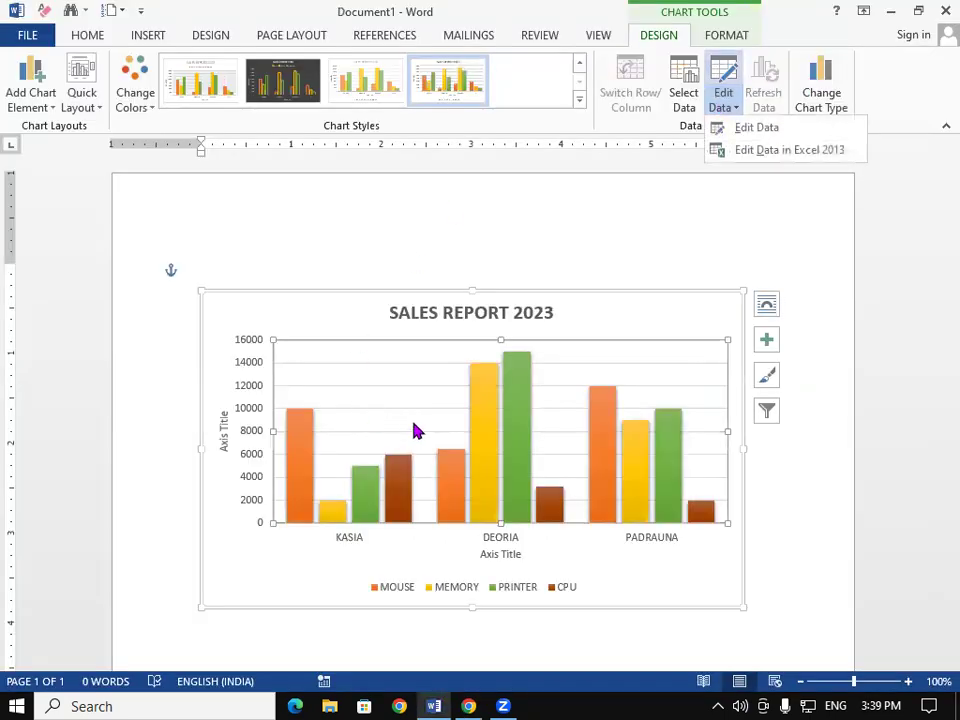
- Reopen the chart's data sheet using Edit Data from the Design tab's Edit Data dropdown
left_click(414, 425)
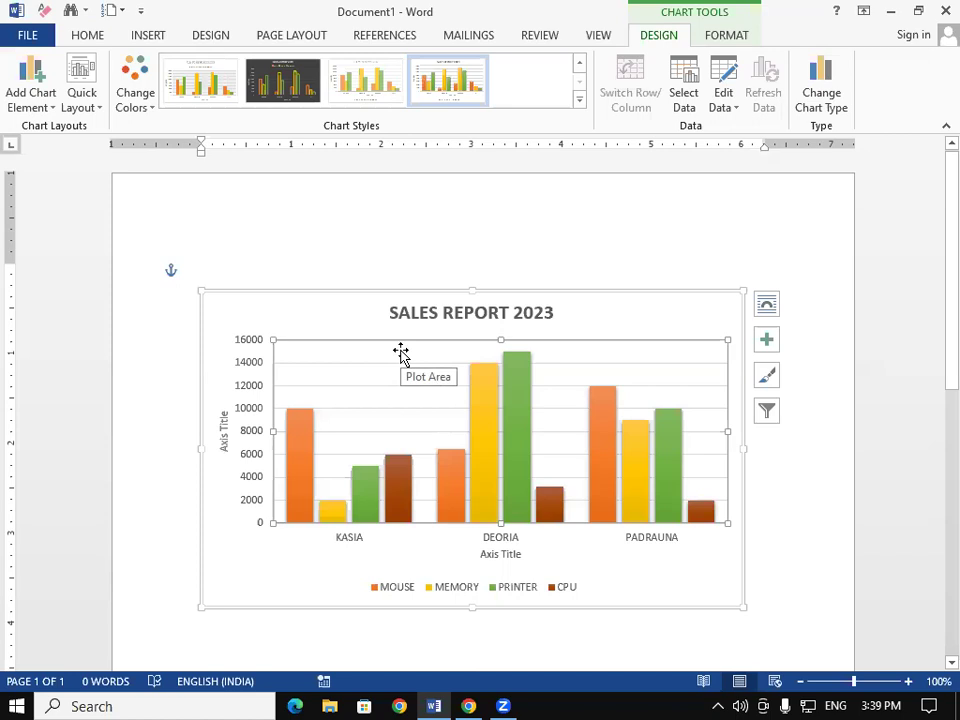
left_click(732, 110)
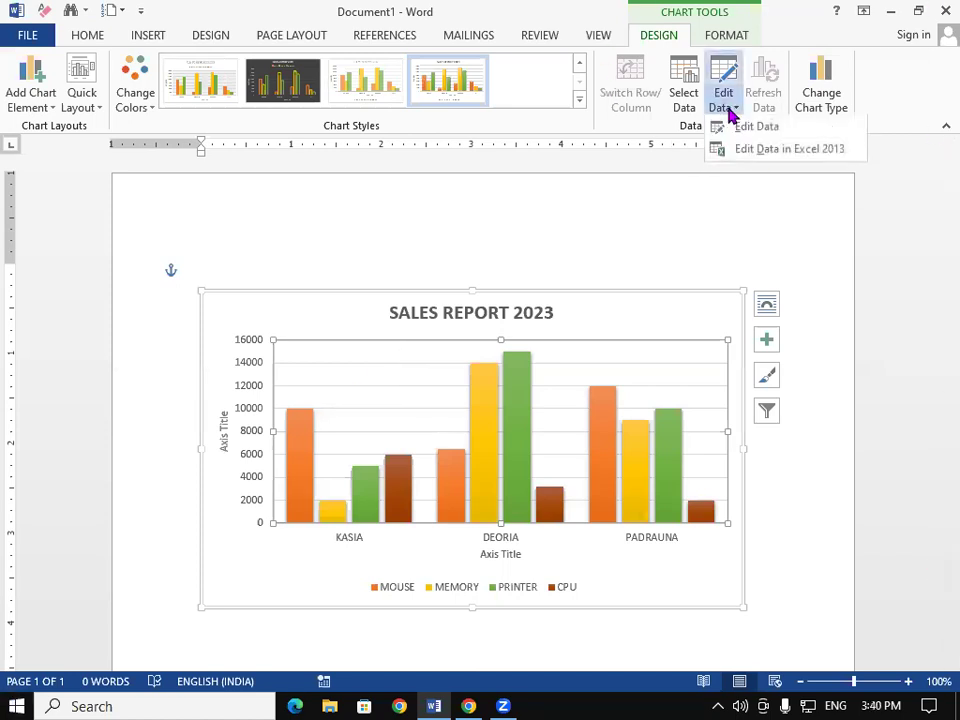
left_click(770, 142)
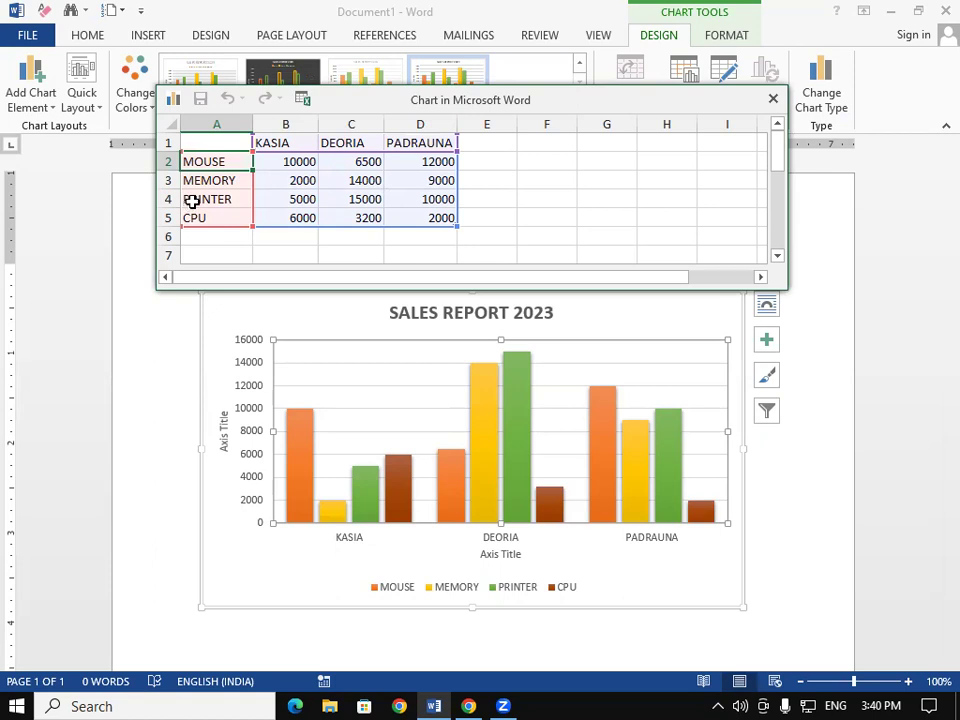
- Rename the CPU product in cell A5 to MONITOR and close the data sheet
left_click(236, 218)
double_click(237, 218)
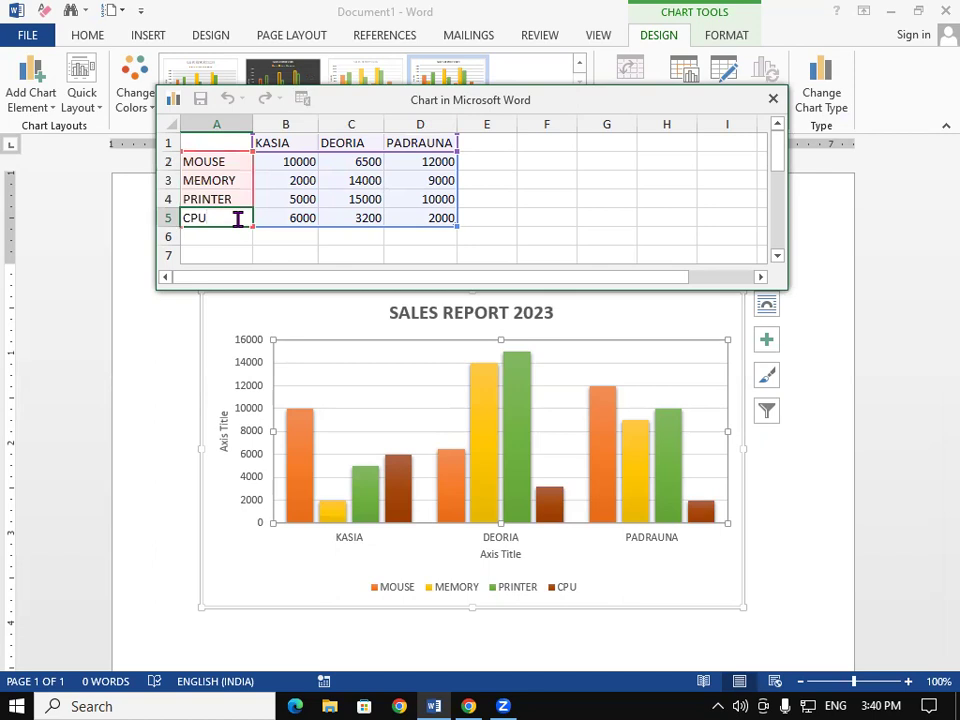
key("BackSpace")
key("BackSpace")
key("BackSpace")
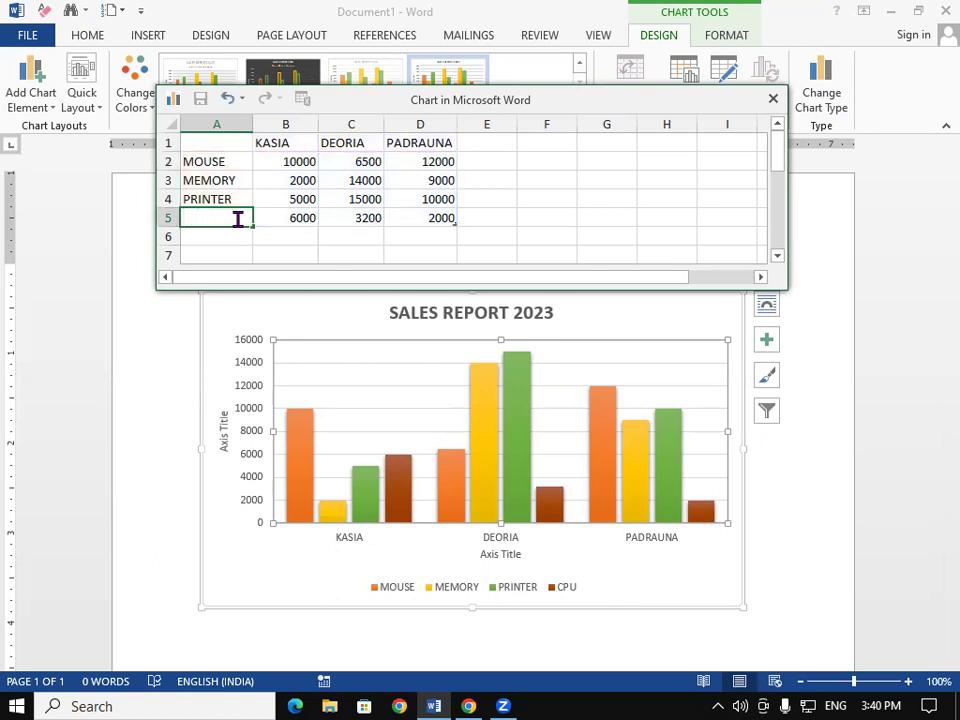
type("MON")
type("ITOR")
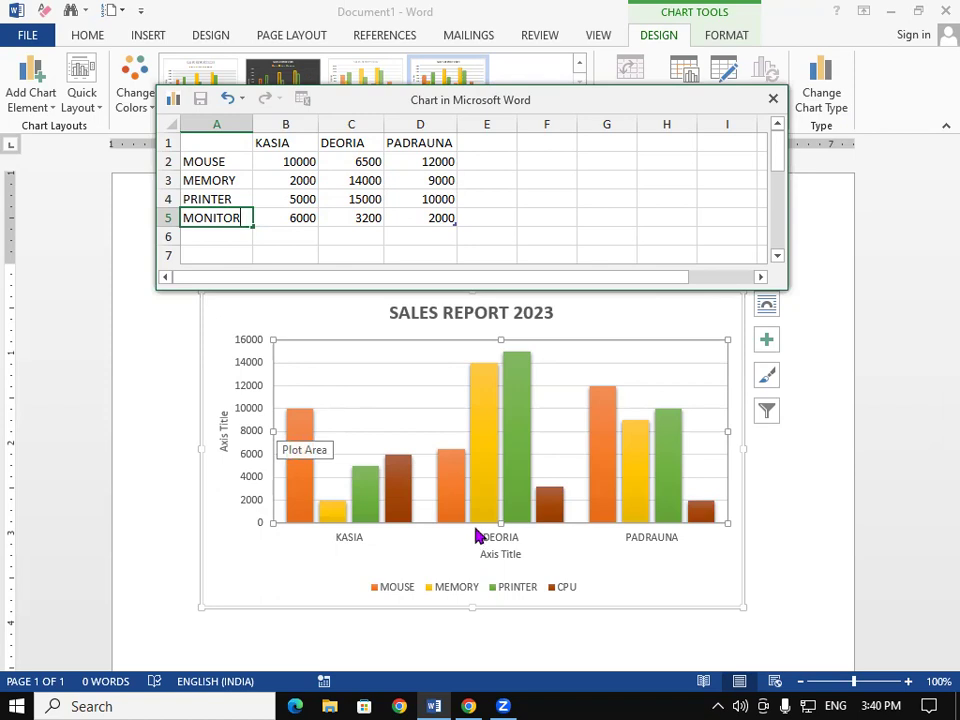
left_click(230, 180)
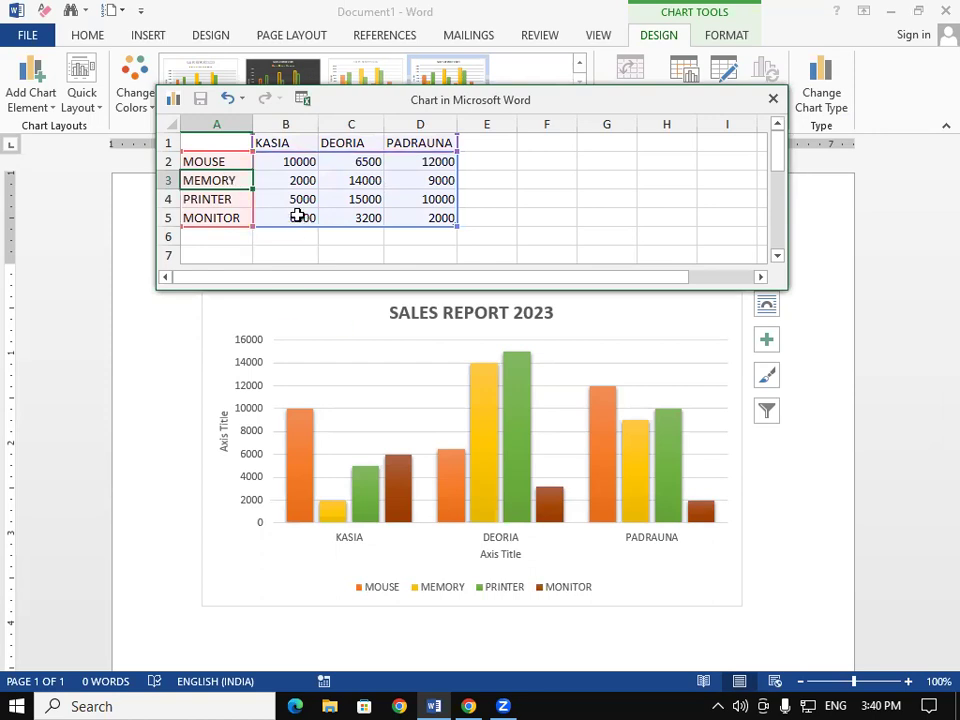
left_click(773, 99)
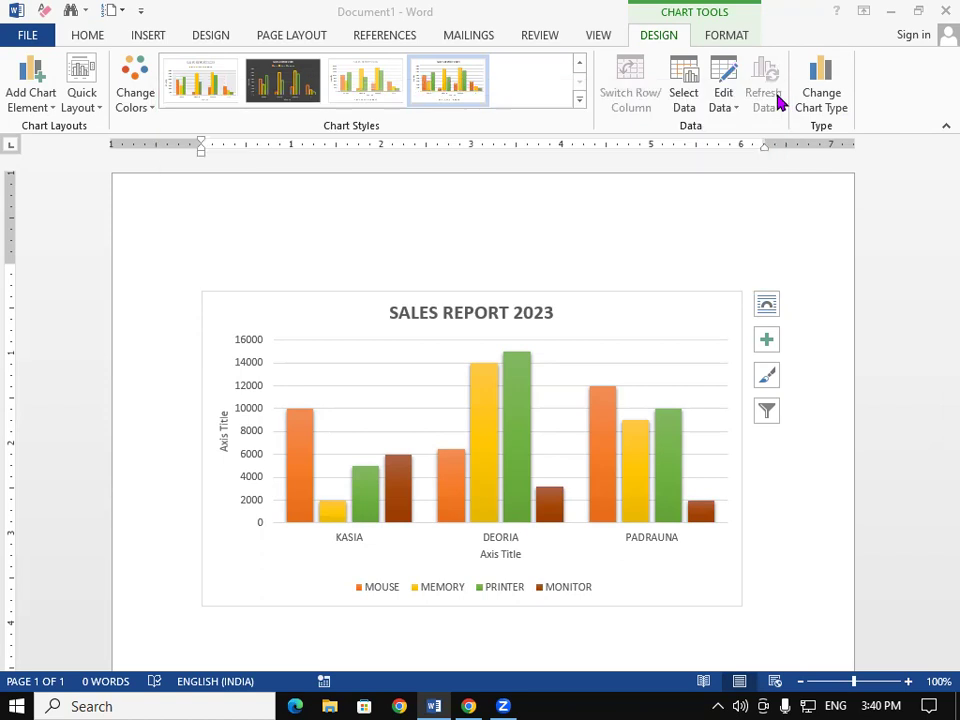
left_click(724, 103)
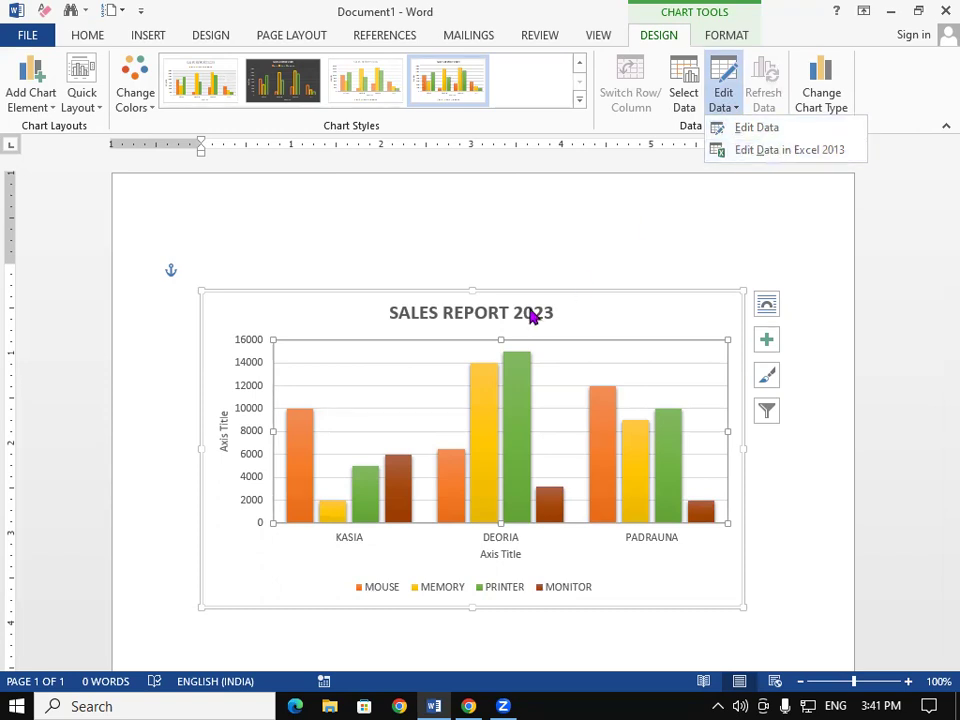
left_click(432, 372)
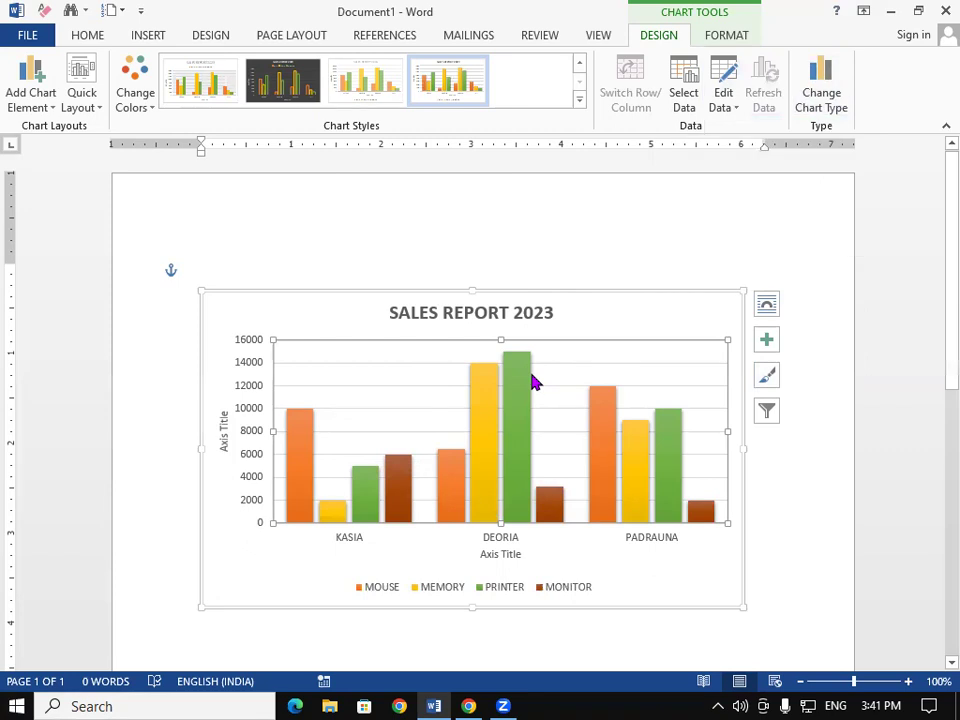
mouse_move(533, 382)
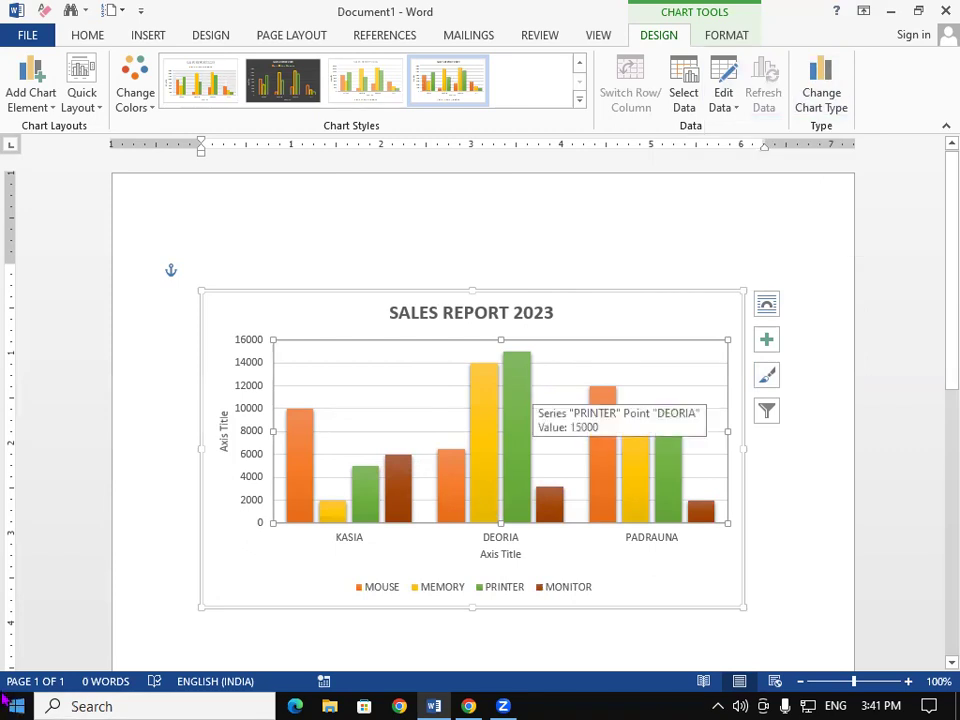
- Change the SALES REPORT 2023 chart type to Pie
left_click(820, 88)
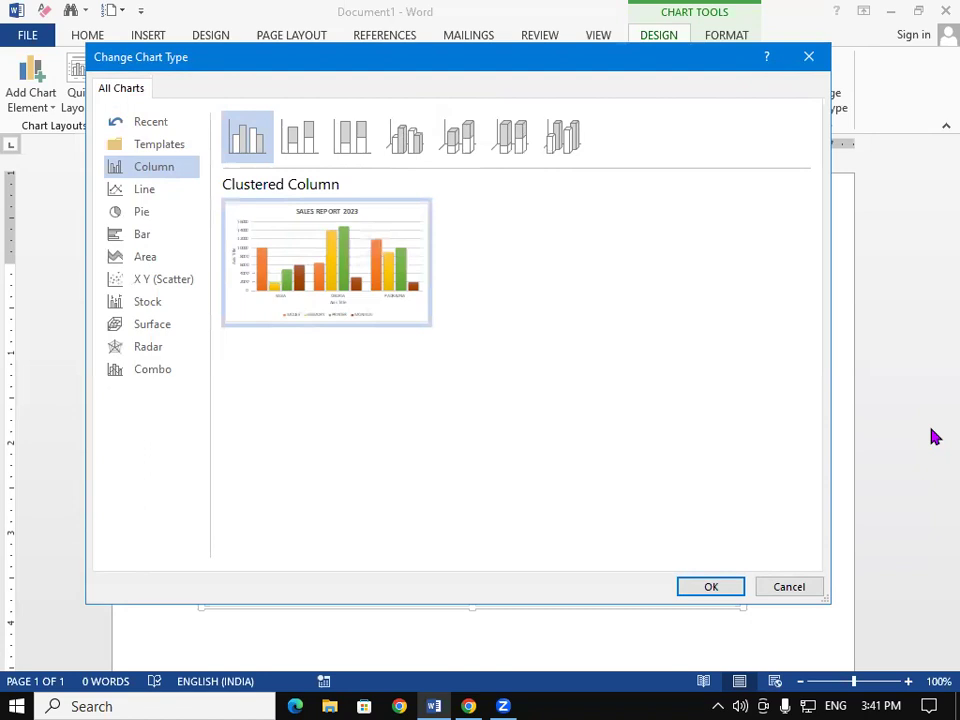
left_click(147, 212)
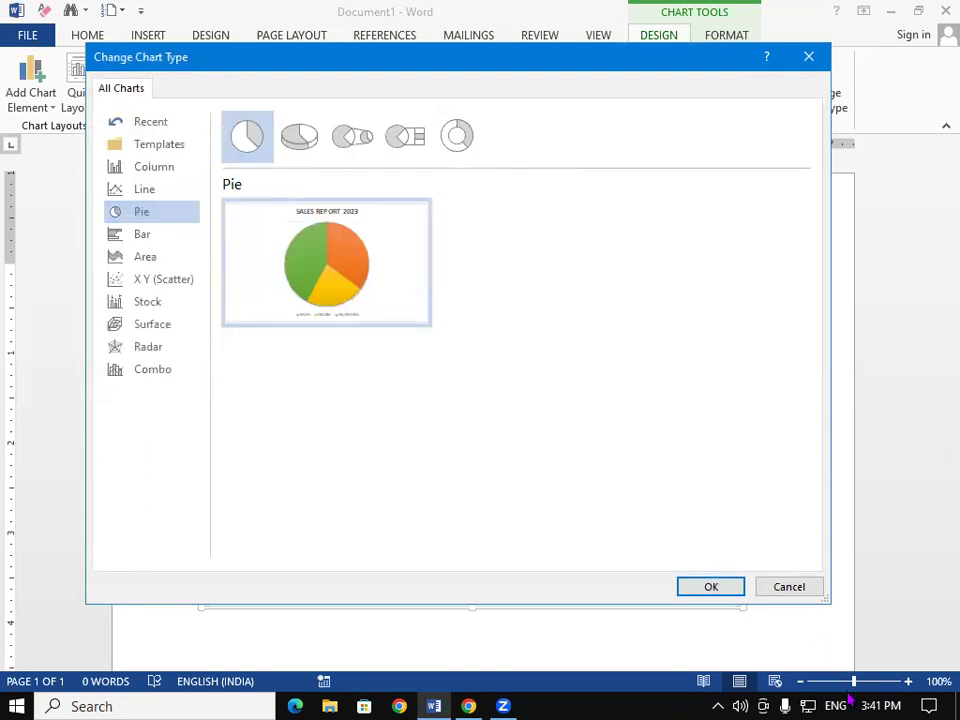
left_click(736, 587)
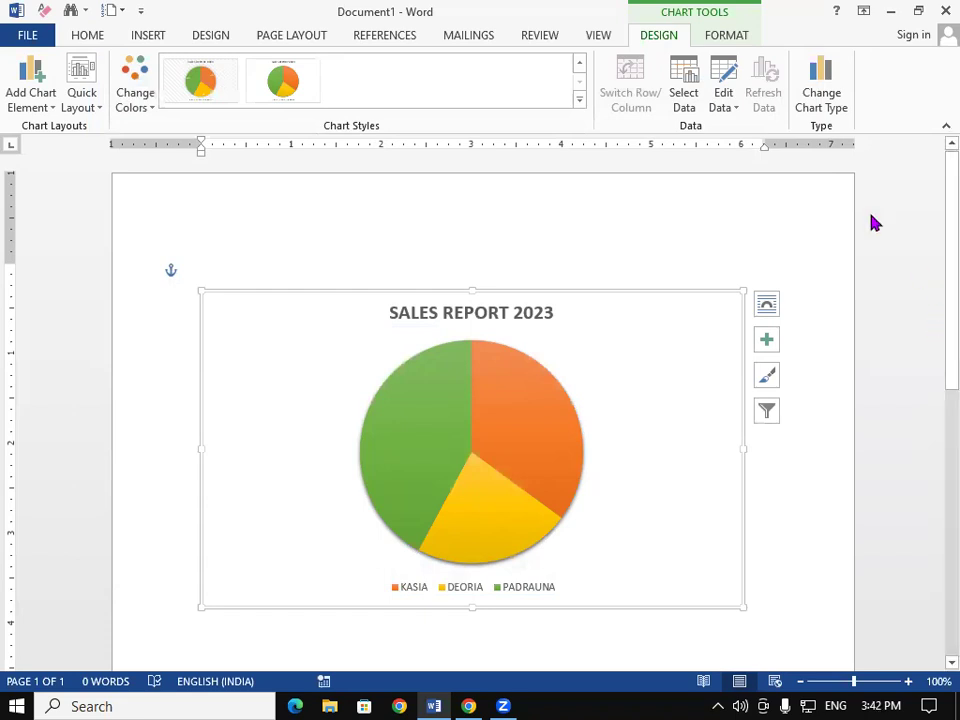
left_click(827, 111)
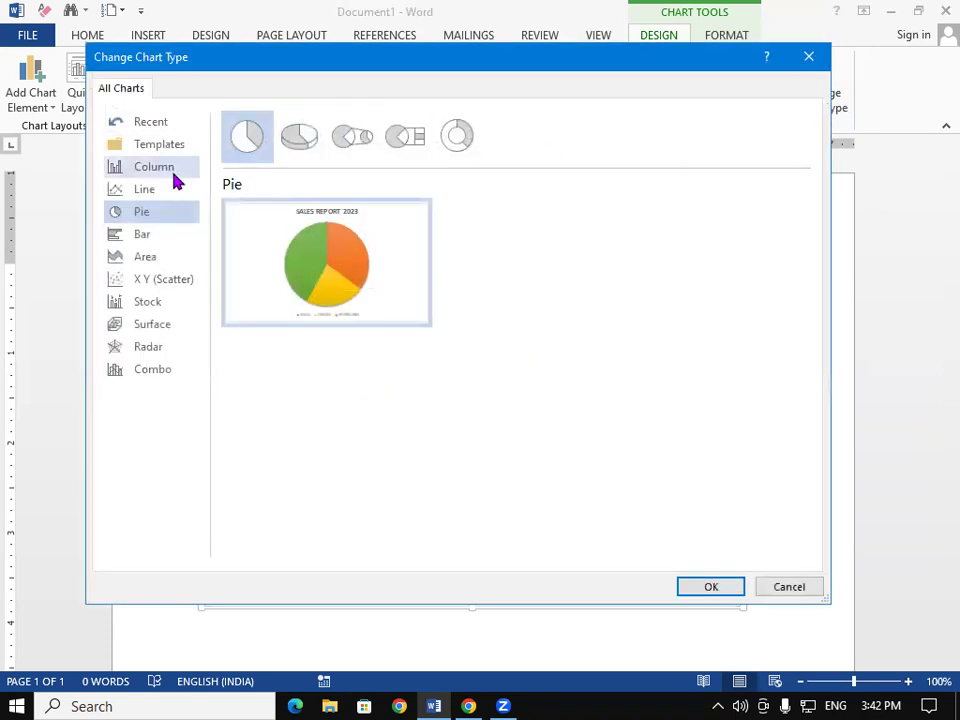
- Switch the chart to Area, then to XY Scatter, and browse the Stock category
left_click(154, 264)
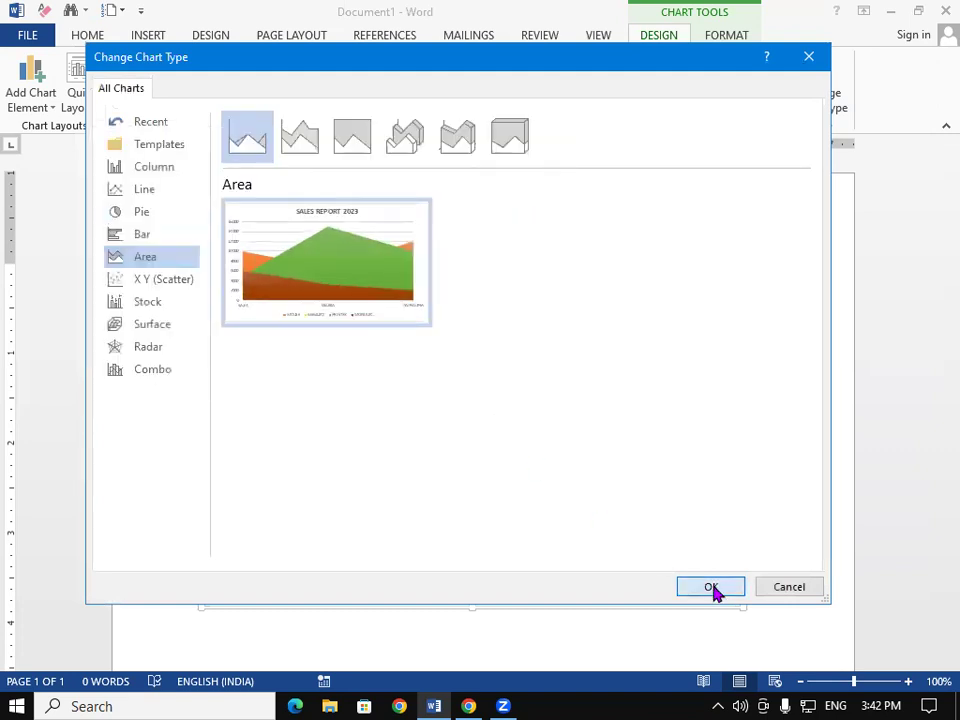
left_click(712, 588)
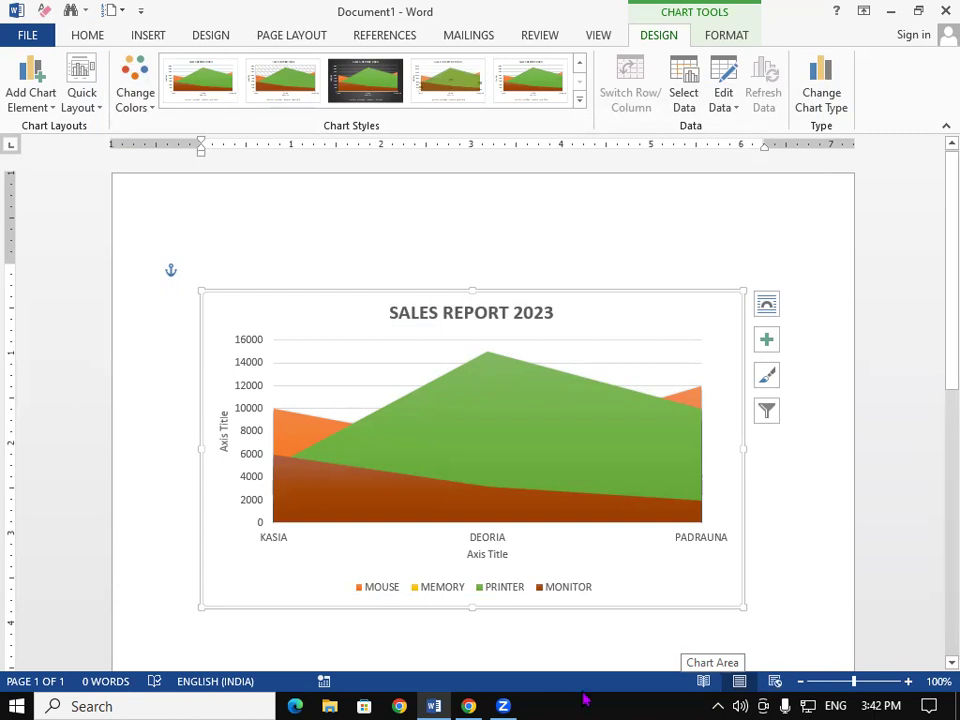
left_click(818, 92)
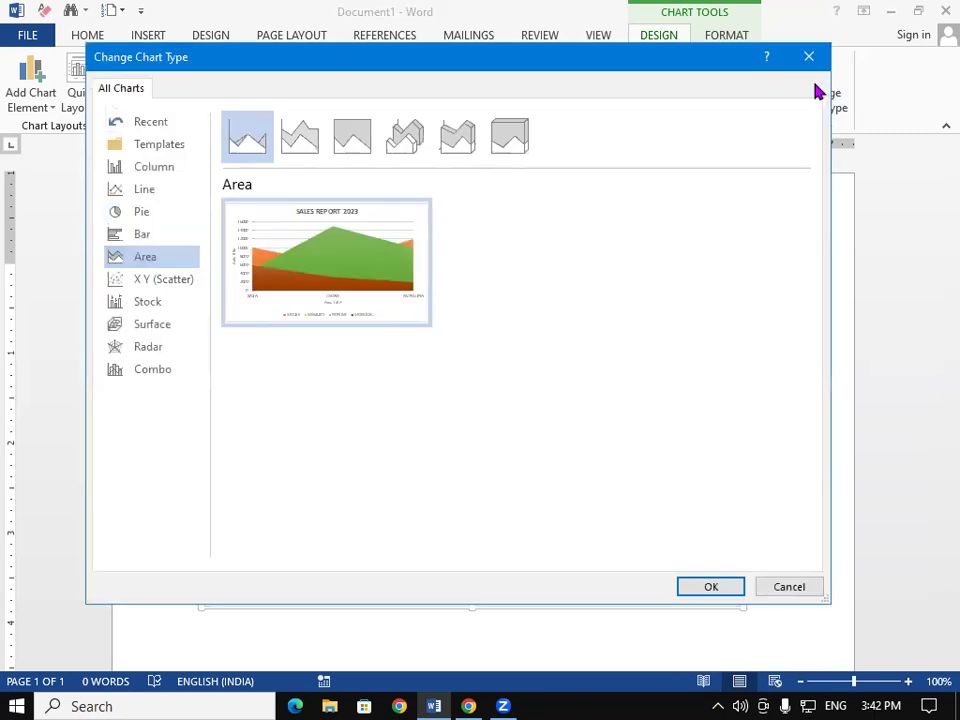
left_click(158, 285)
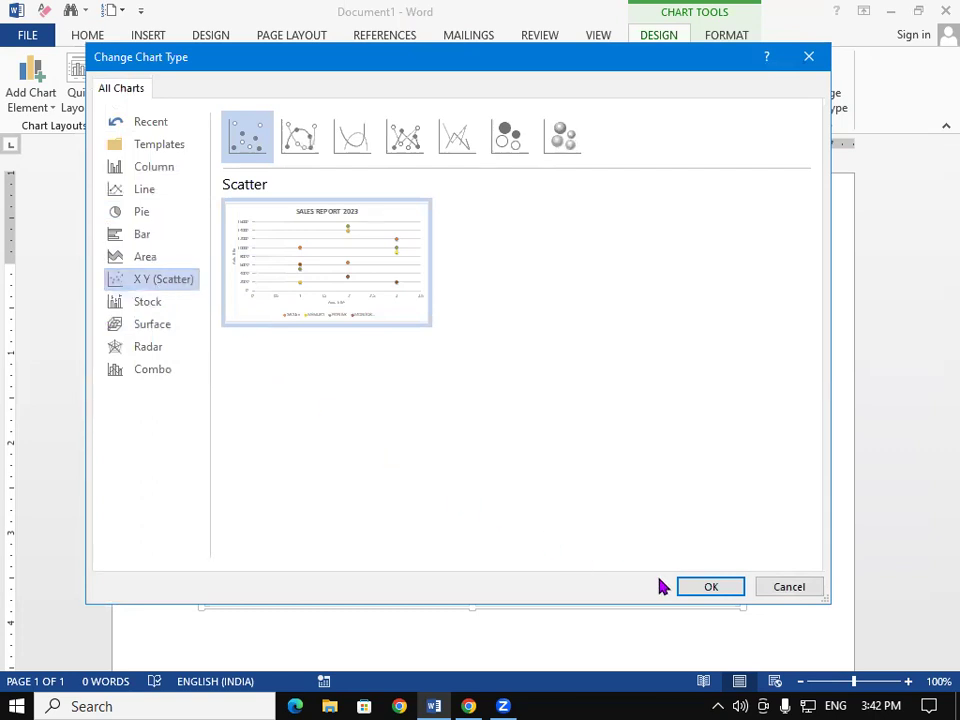
left_click(695, 588)
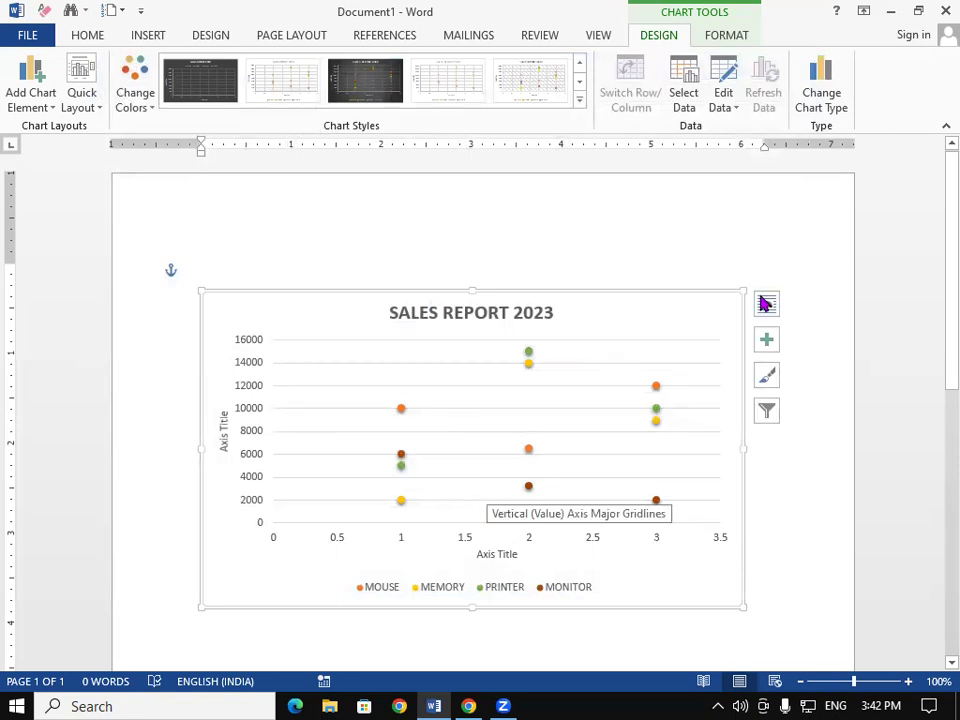
left_click(821, 100)
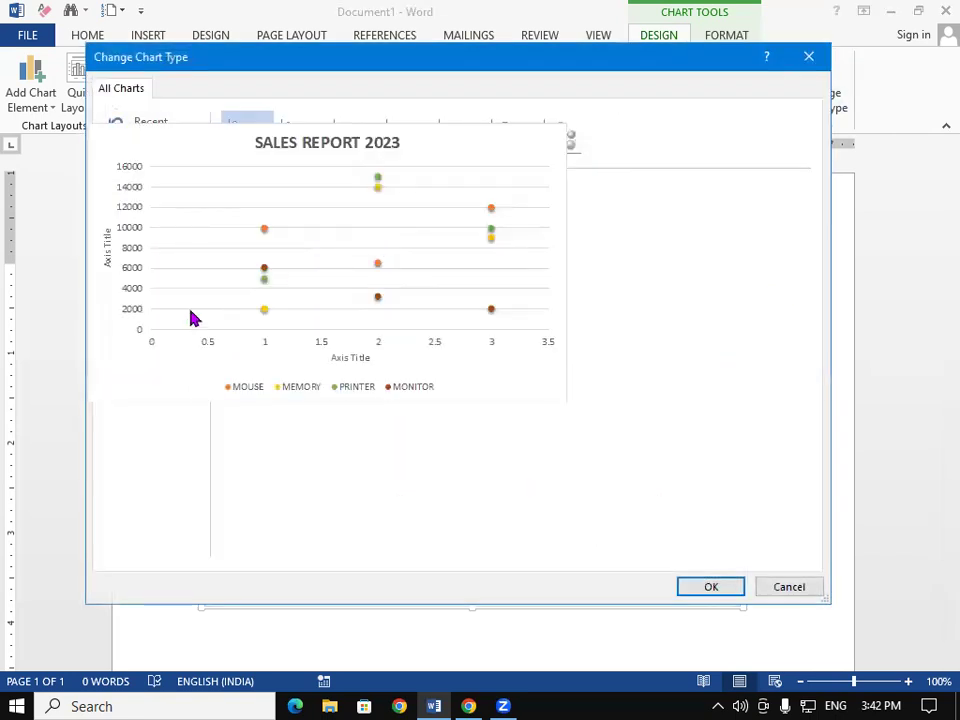
left_click(128, 304)
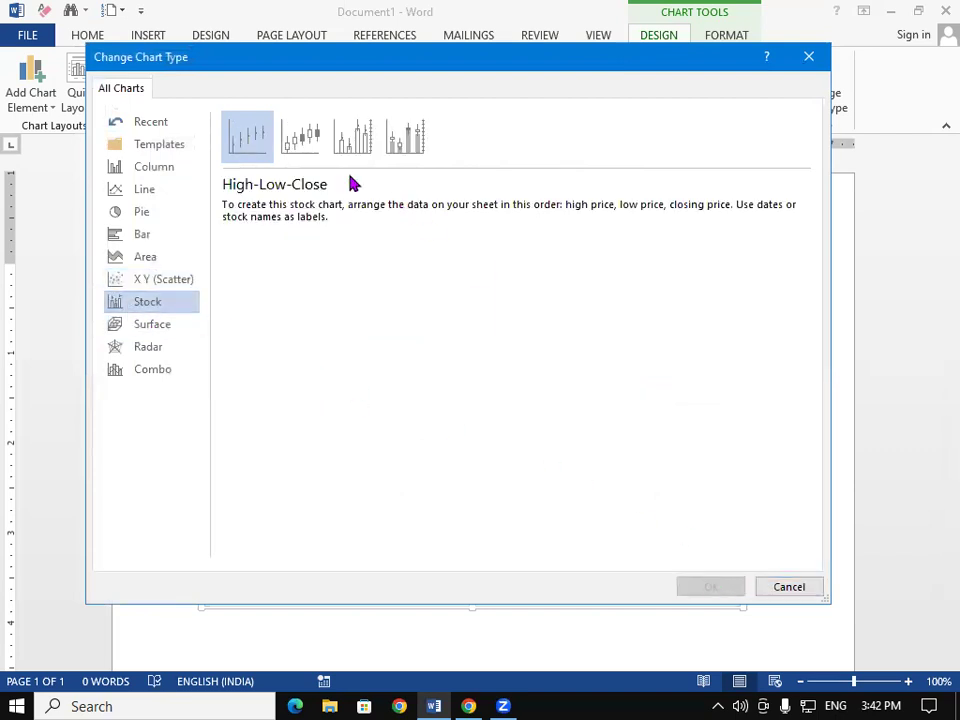
- Apply the Open-High-Low-Close stock chart, then the 3-D Surface chart
left_click(312, 150)
left_click(727, 587)
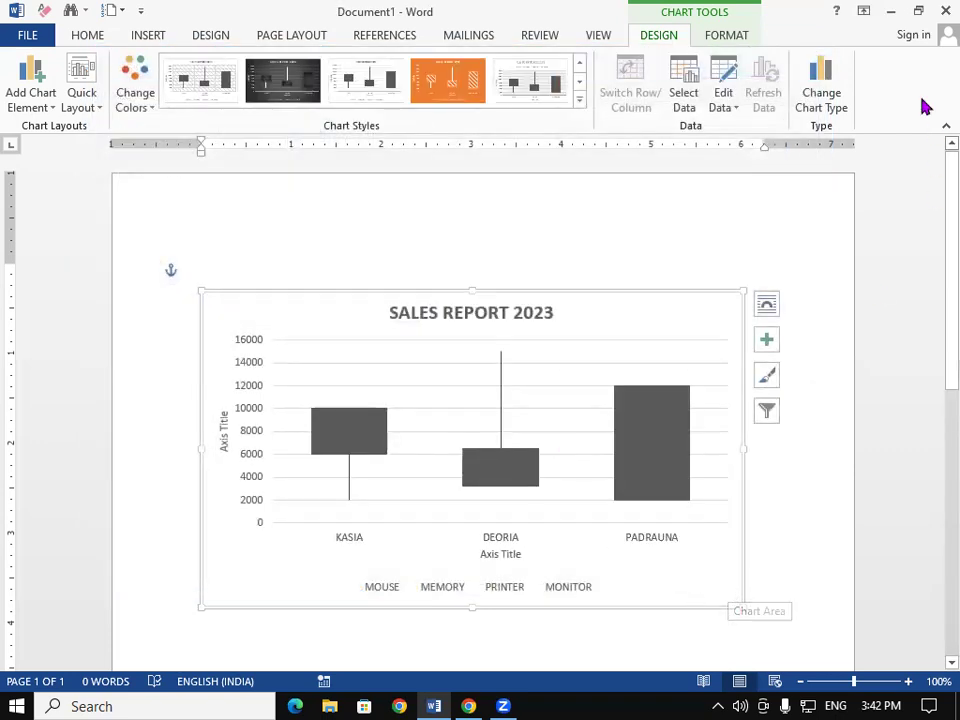
left_click(821, 95)
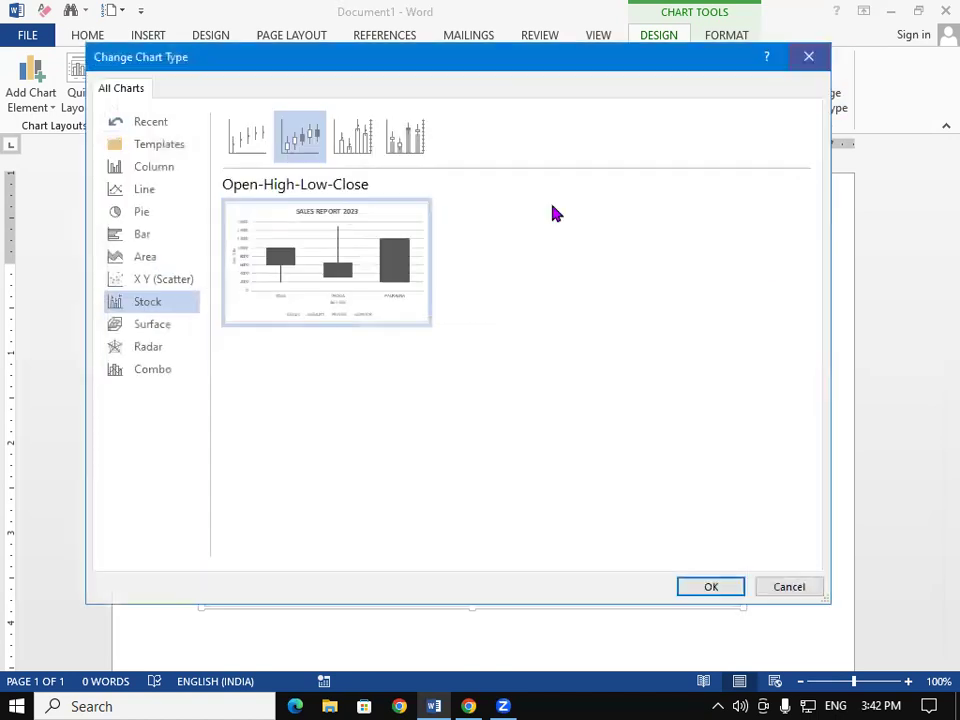
left_click(157, 328)
left_click(690, 584)
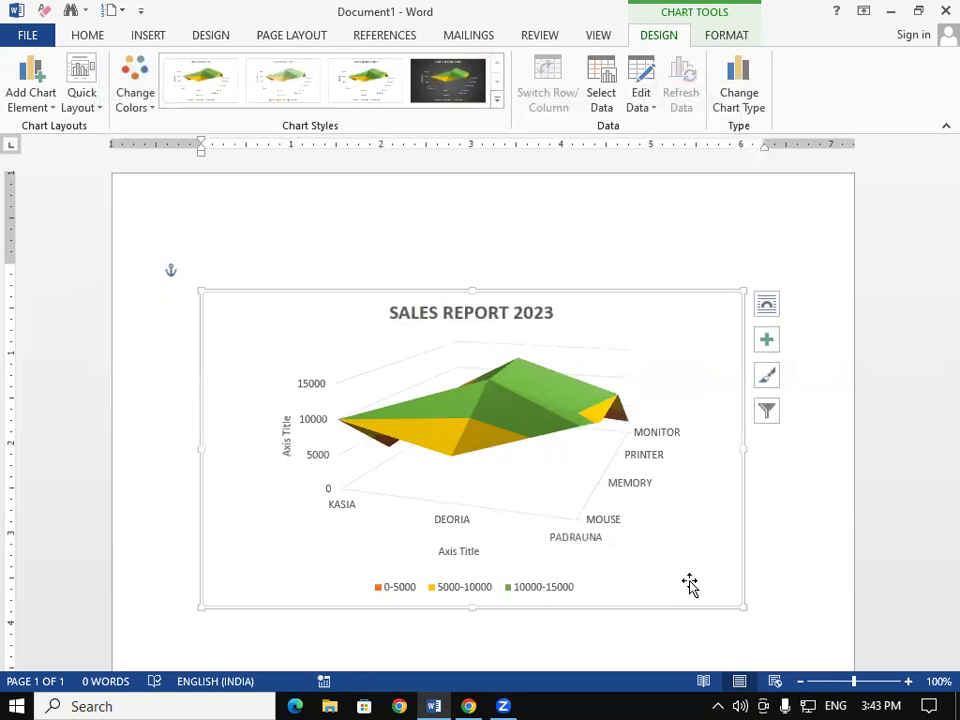
- Change the chart to a Clustered Column chart
left_click(732, 93)
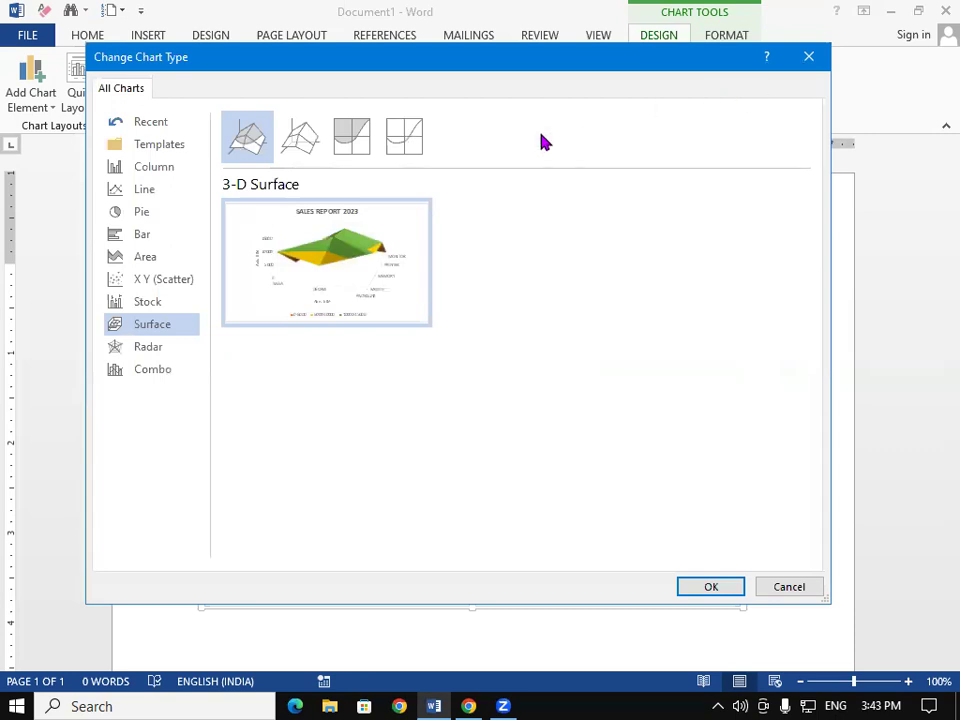
left_click(160, 168)
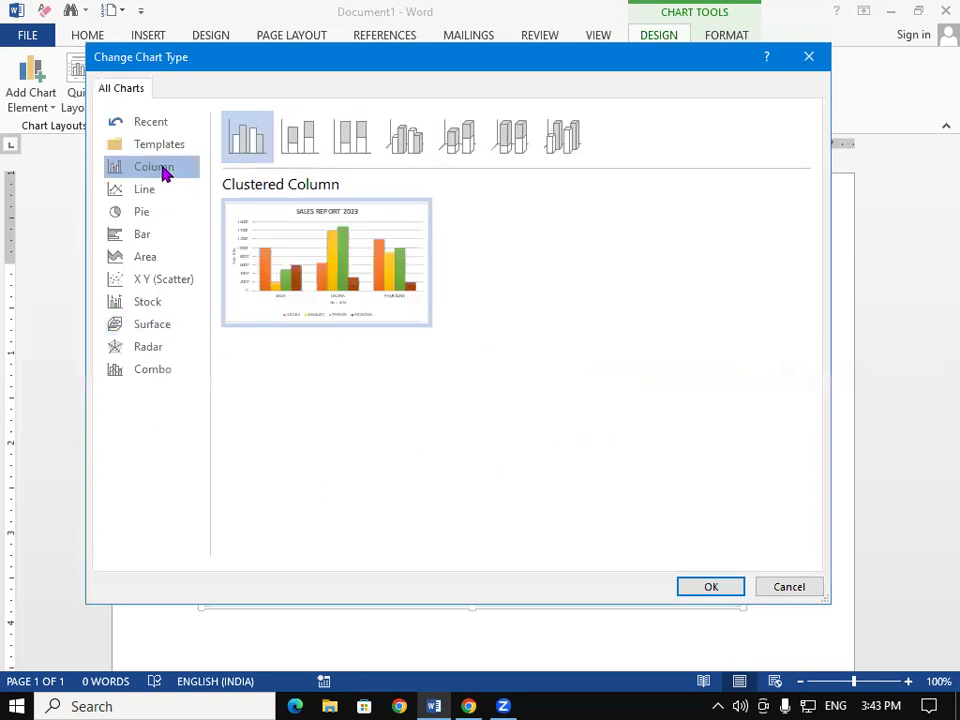
left_click(729, 589)
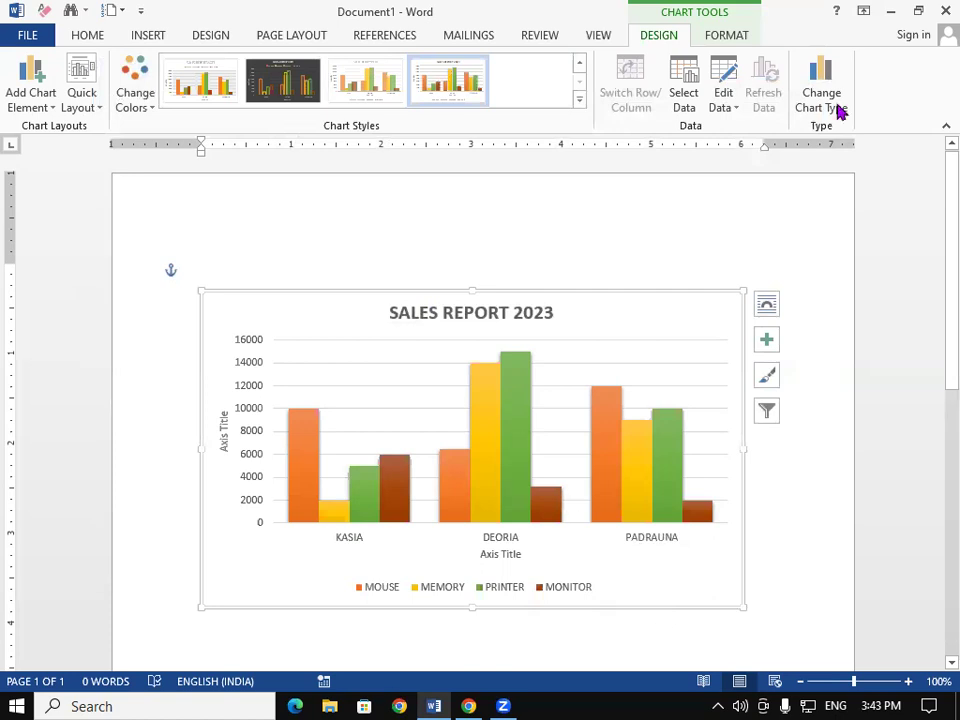
- Show Format Chart Area for the Chart Area element with its Fill options expanded
left_click(729, 40)
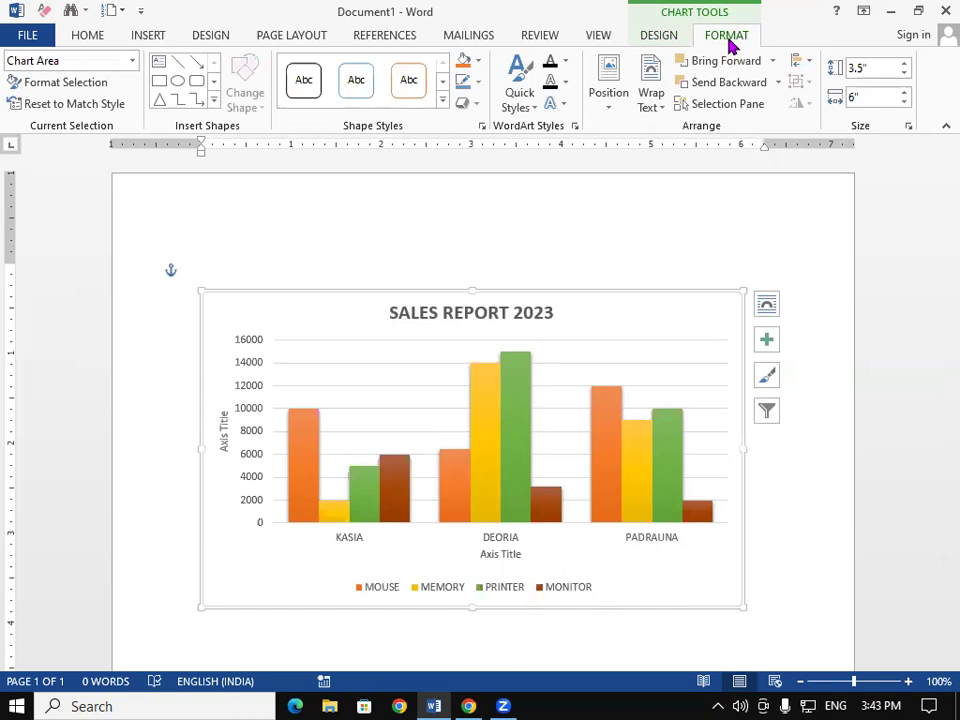
left_click(90, 88)
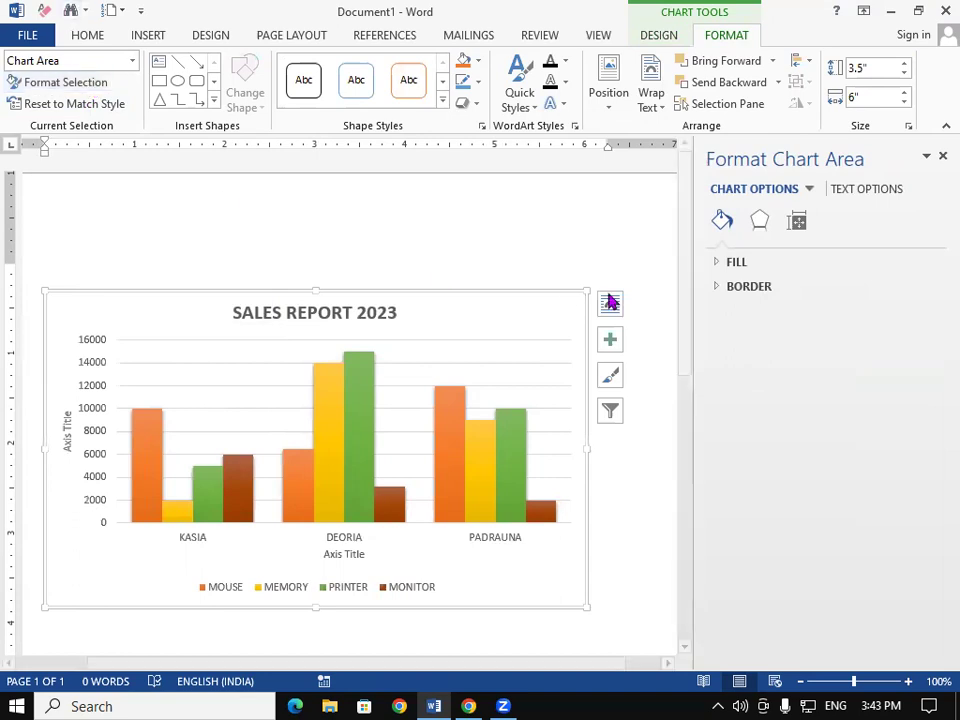
left_click(760, 221)
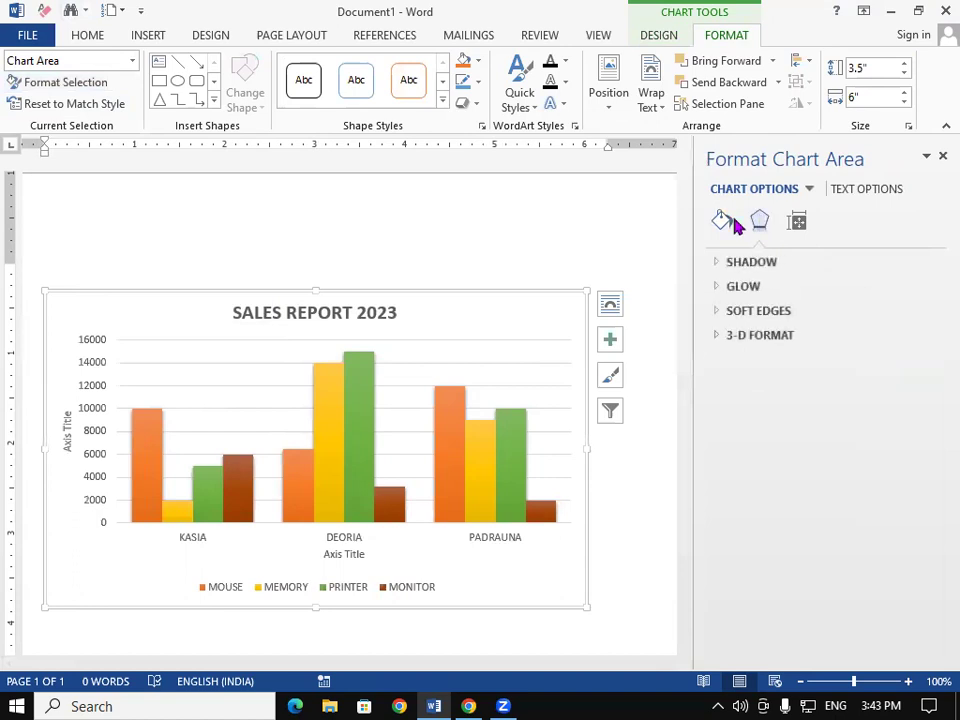
left_click(723, 220)
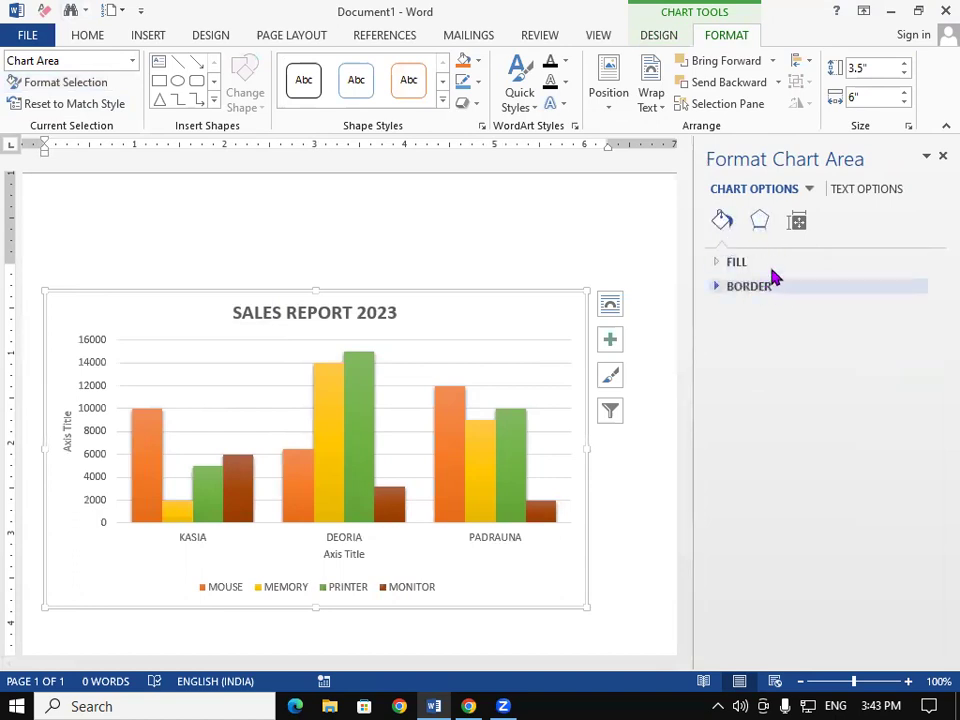
left_click(810, 189)
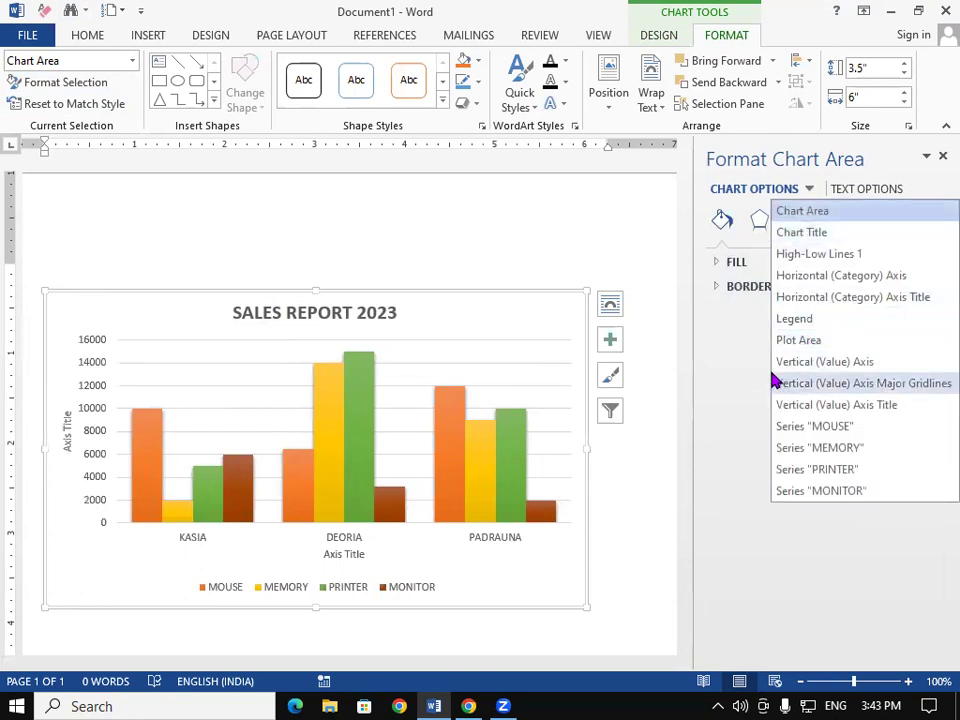
left_click(740, 360)
left_click(727, 262)
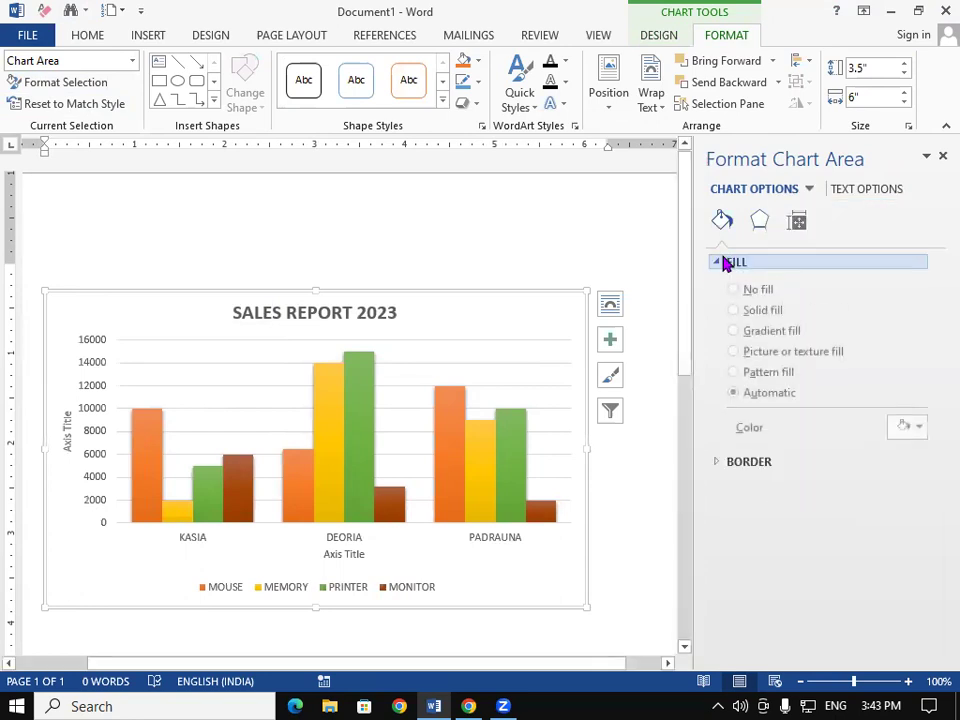
- Apply a gradient fill with the middle stop at 54% and the extra stop removed
left_click(736, 331)
left_click_drag(831, 561, 812, 564)
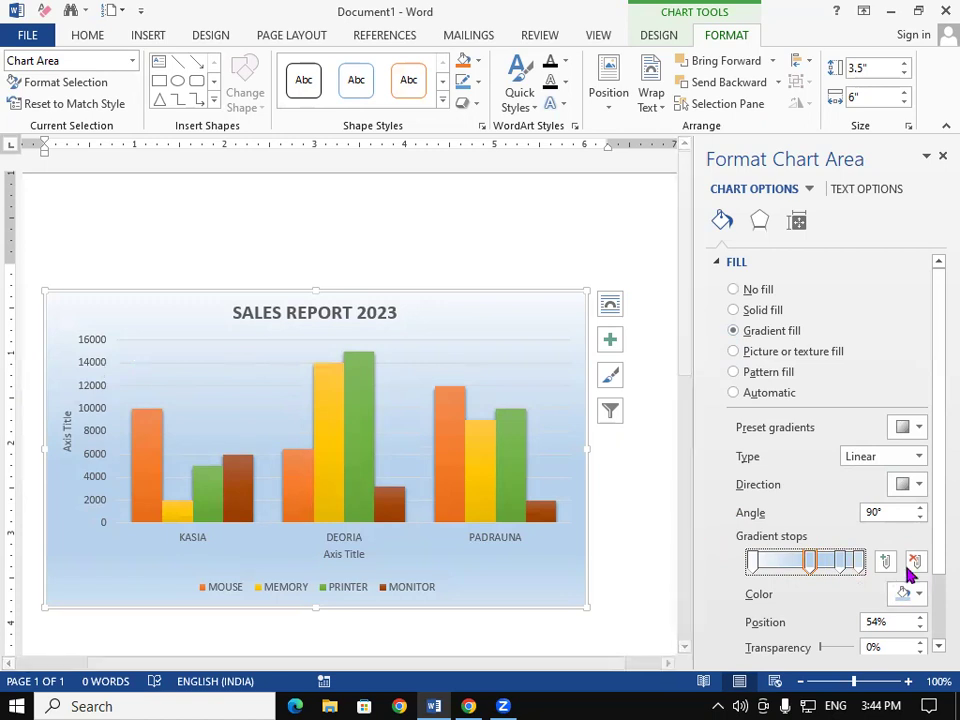
left_click(843, 568)
left_click(915, 561)
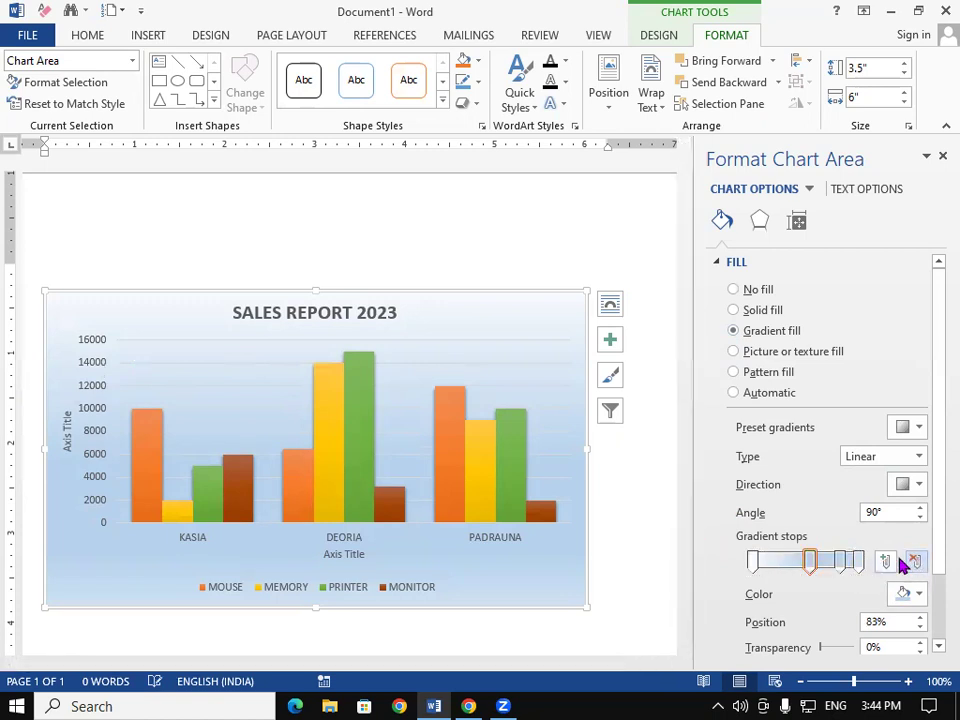
- Color the gradient stops red, white and green from top to bottom, then close the pane
left_click(754, 566)
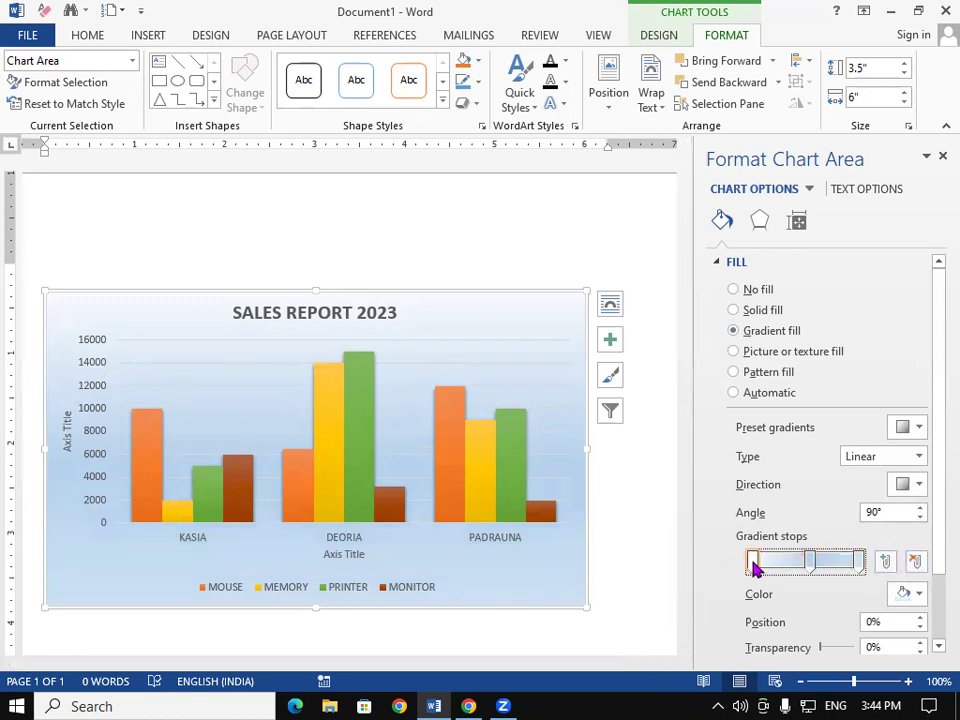
left_click(913, 596)
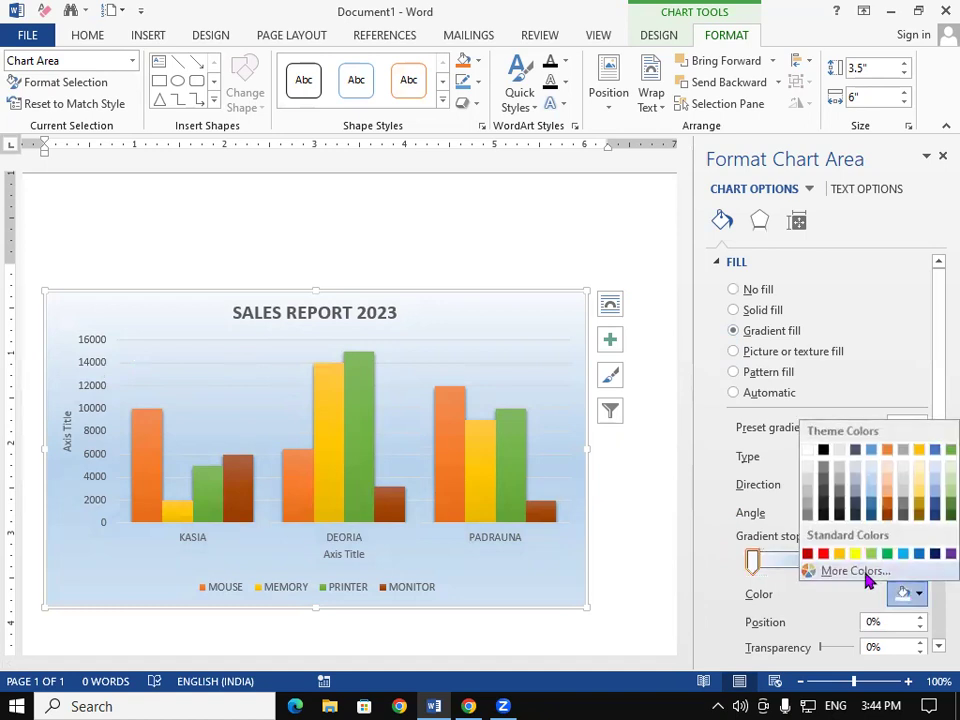
left_click(823, 554)
left_click(809, 561)
left_click(917, 596)
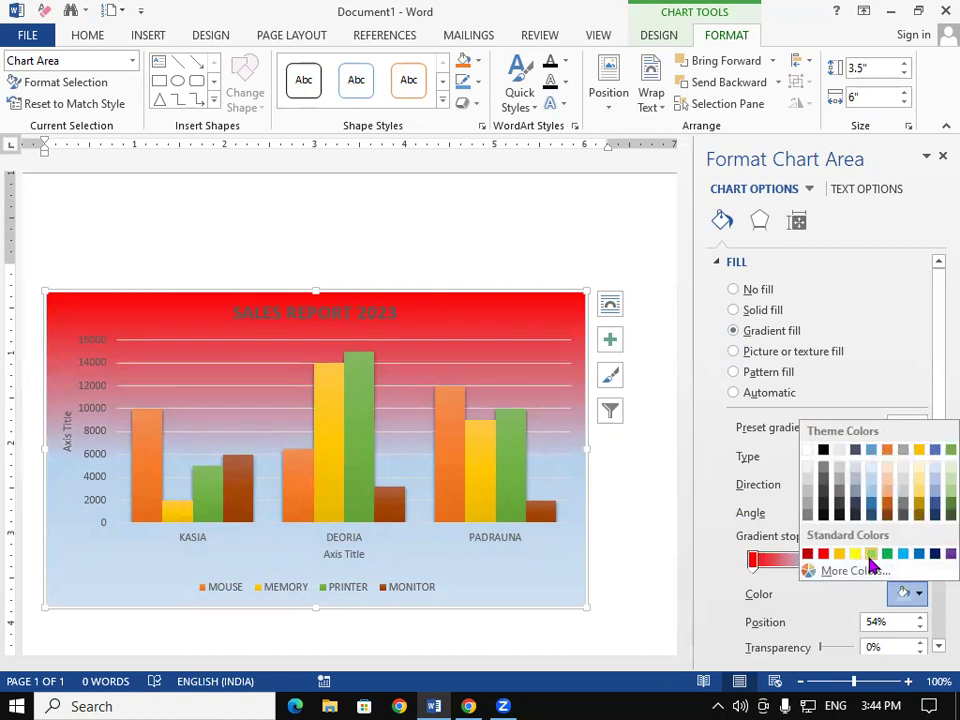
left_click(808, 451)
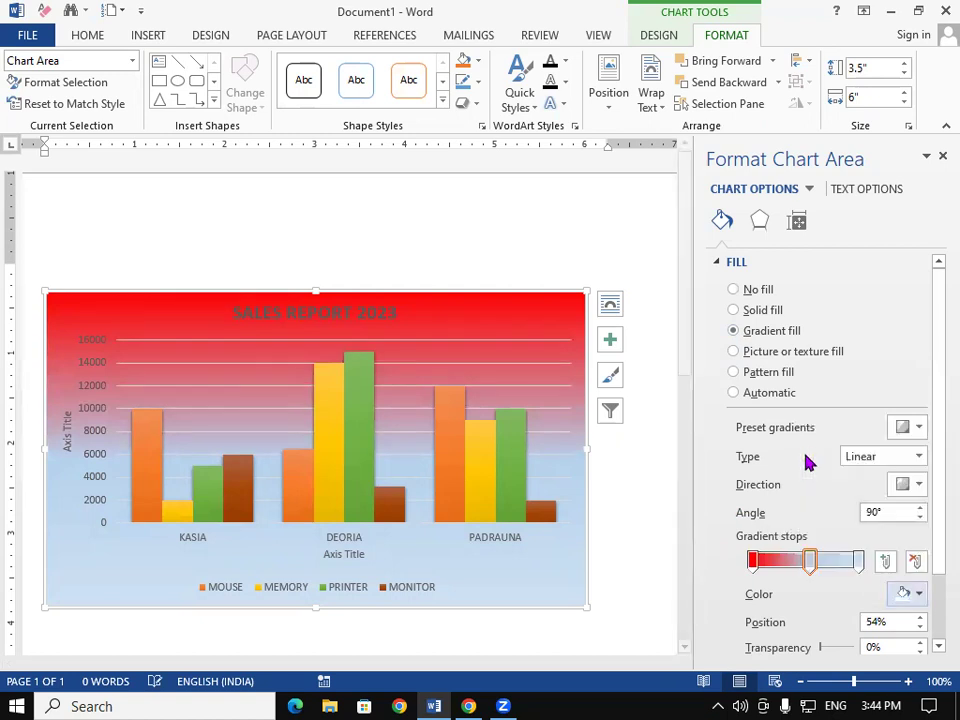
left_click(858, 560)
left_click(916, 594)
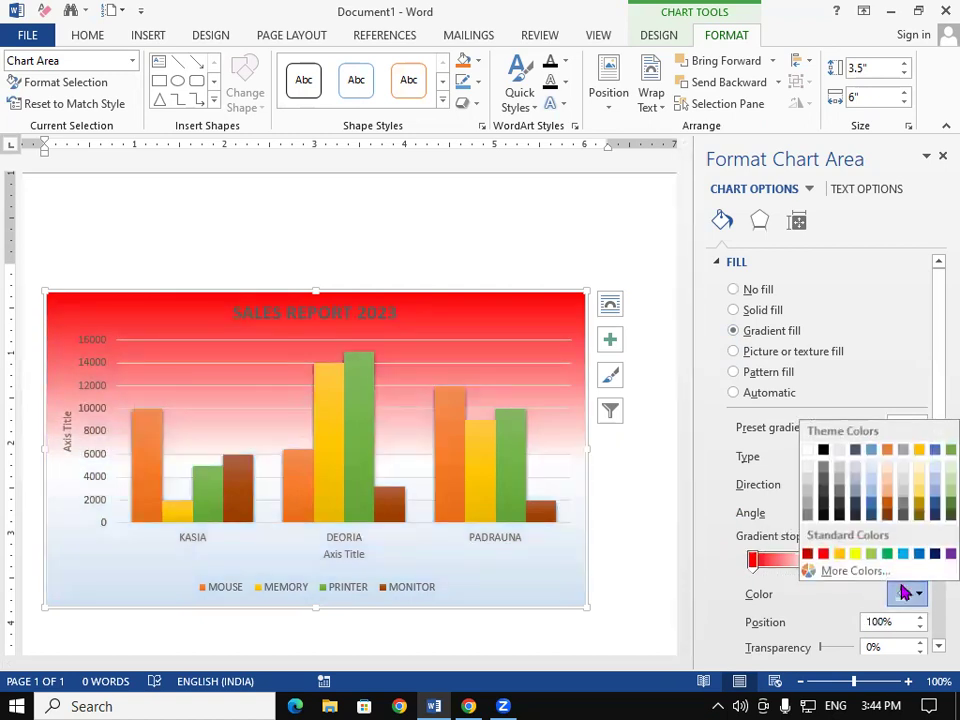
left_click(885, 555)
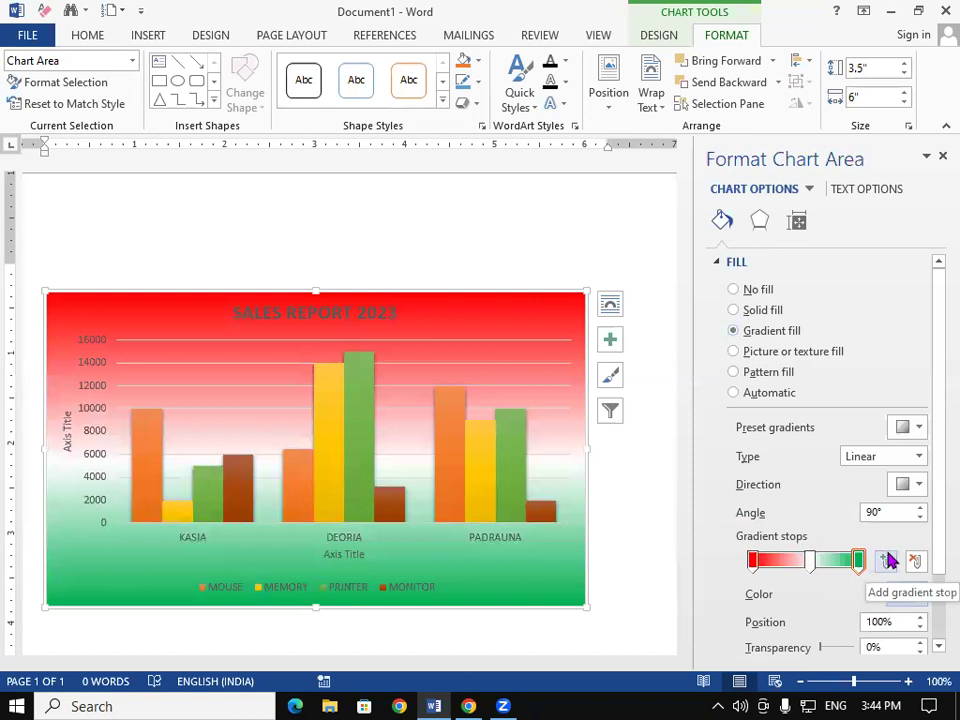
left_click(941, 158)
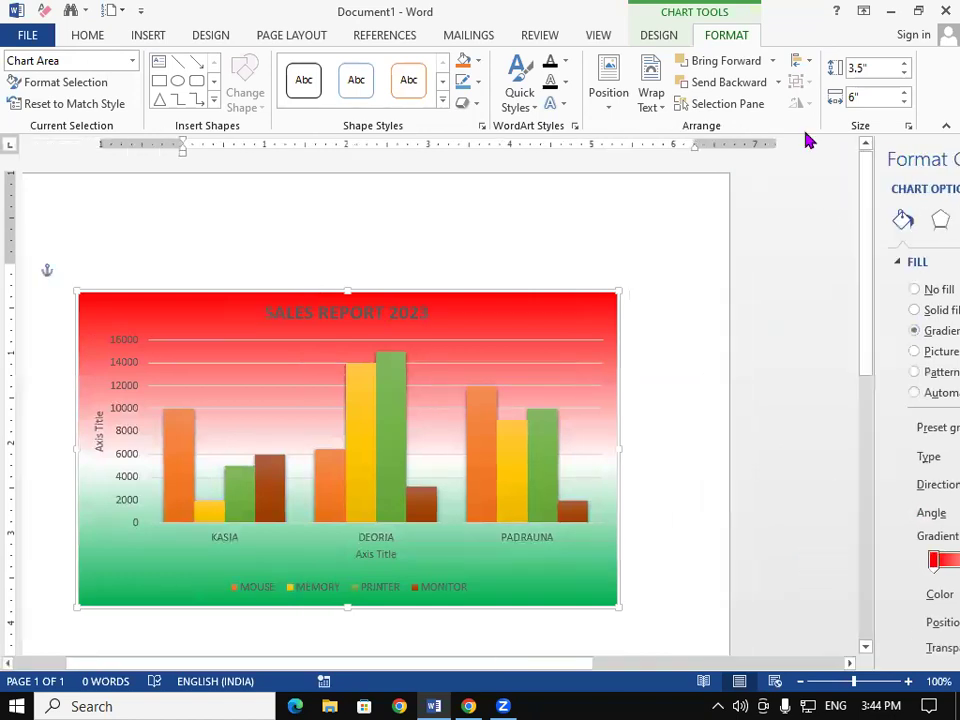
- Reset the chart area to match style, briefly restoring the gradient before resetting again
left_click(80, 105)
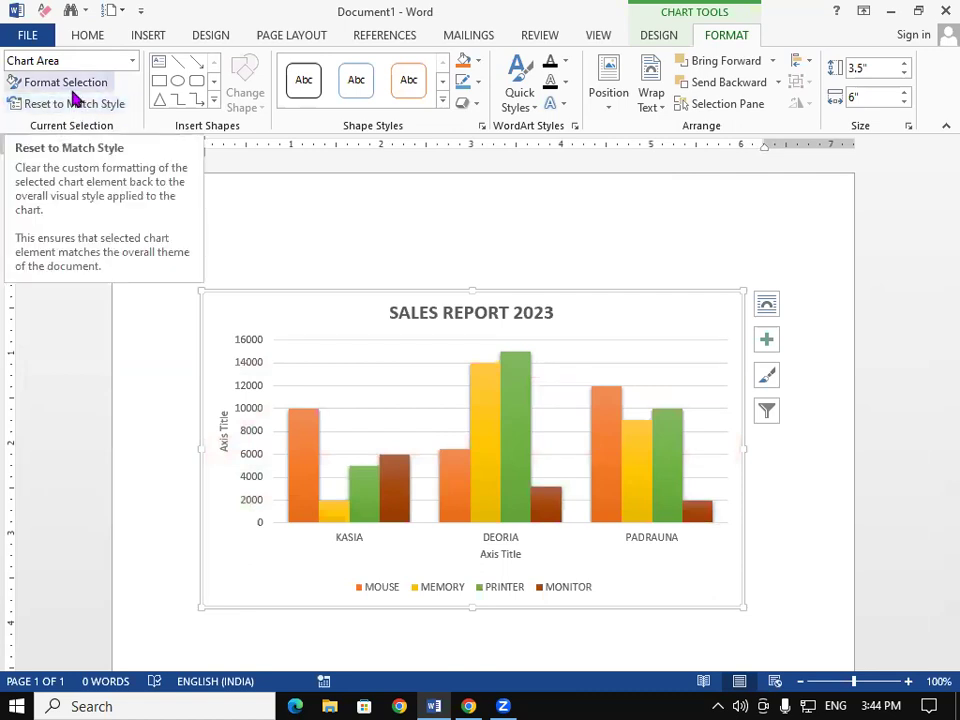
left_click(70, 86)
left_click(748, 331)
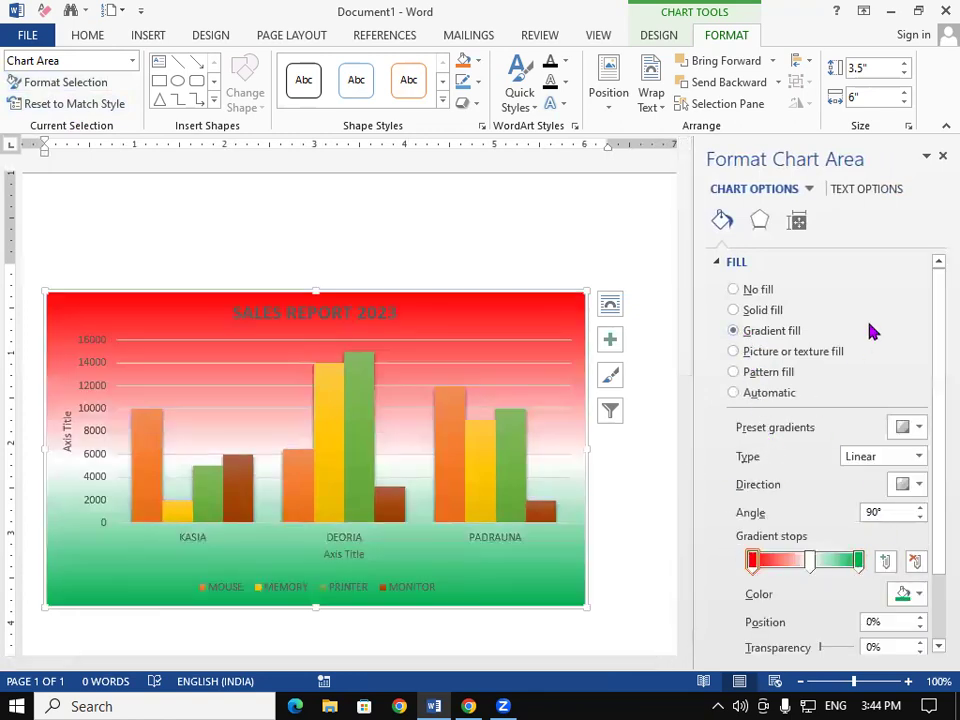
left_click(942, 156)
left_click(70, 104)
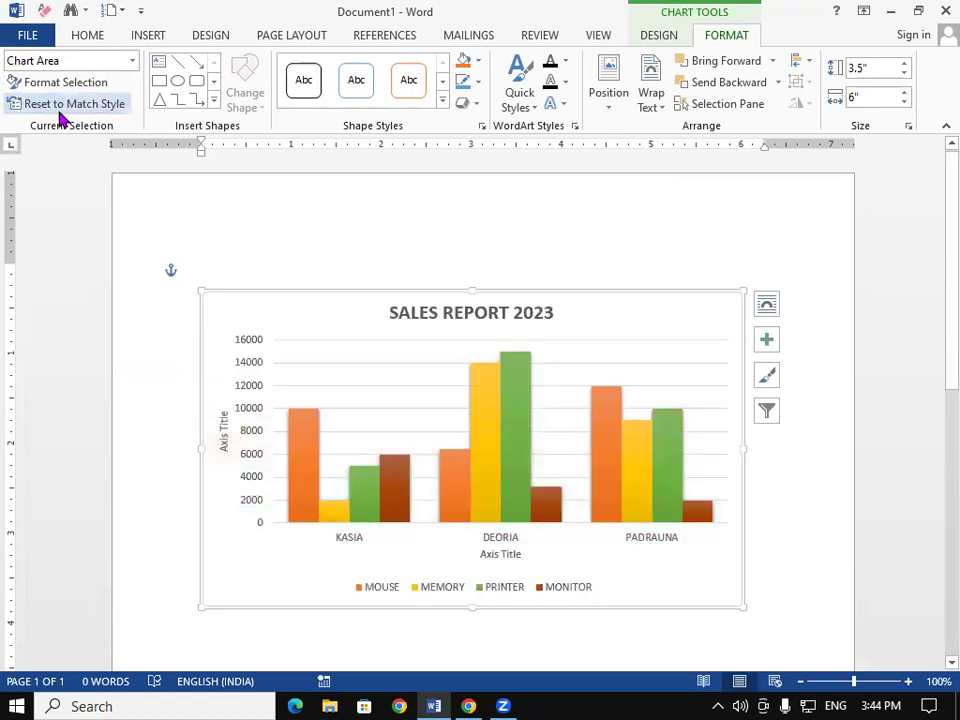
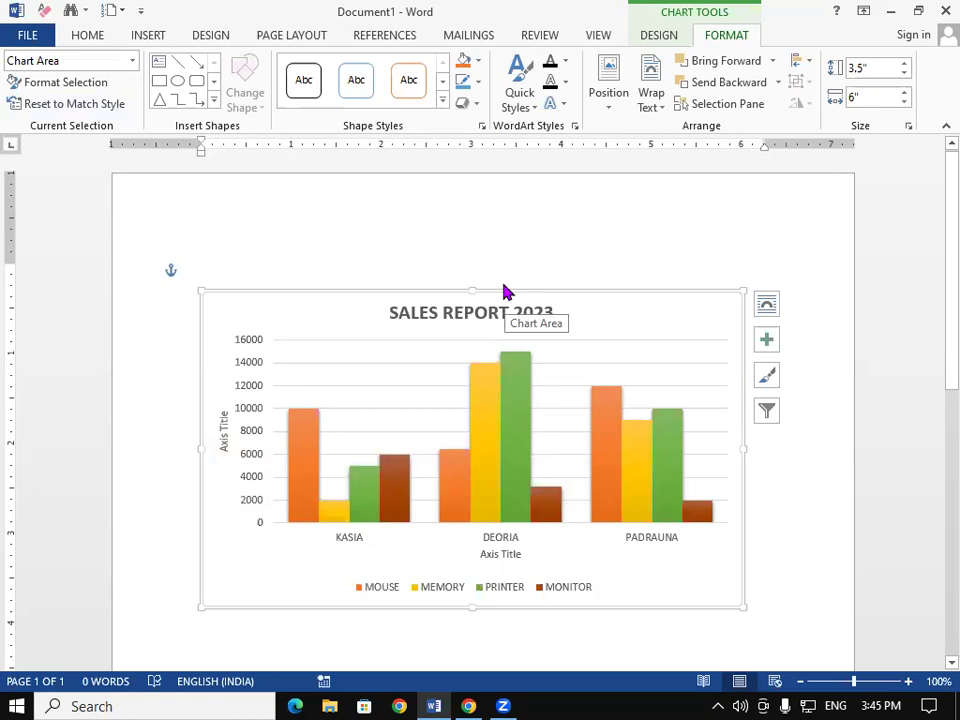
- Create blank Document2 with Ctrl+N and check the Screenshot window list without inserting one
key("ctrl+n")
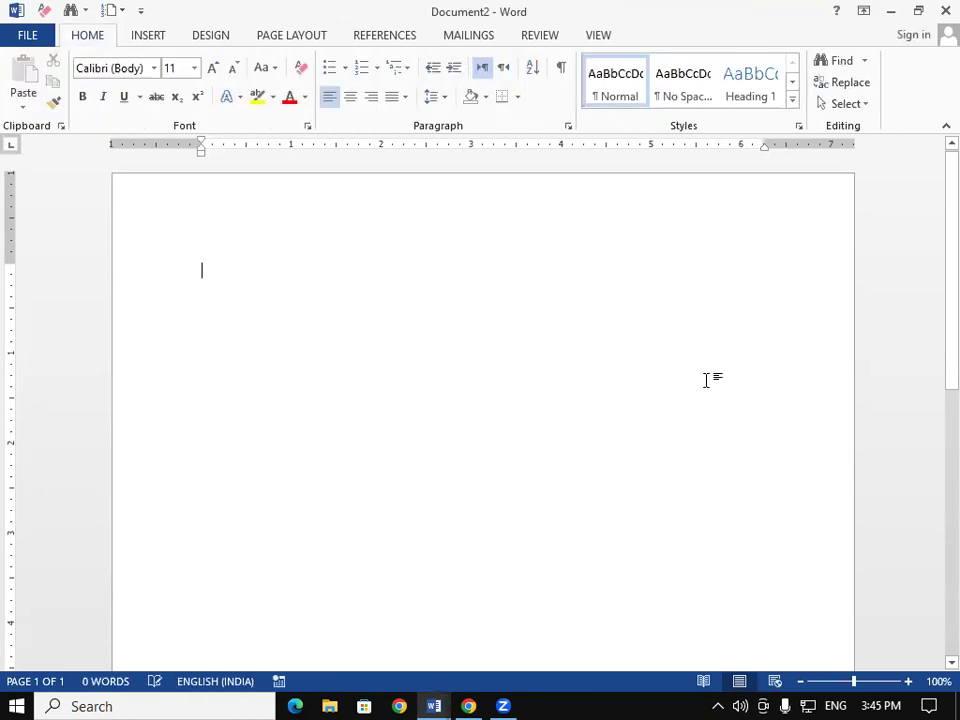
left_click(150, 36)
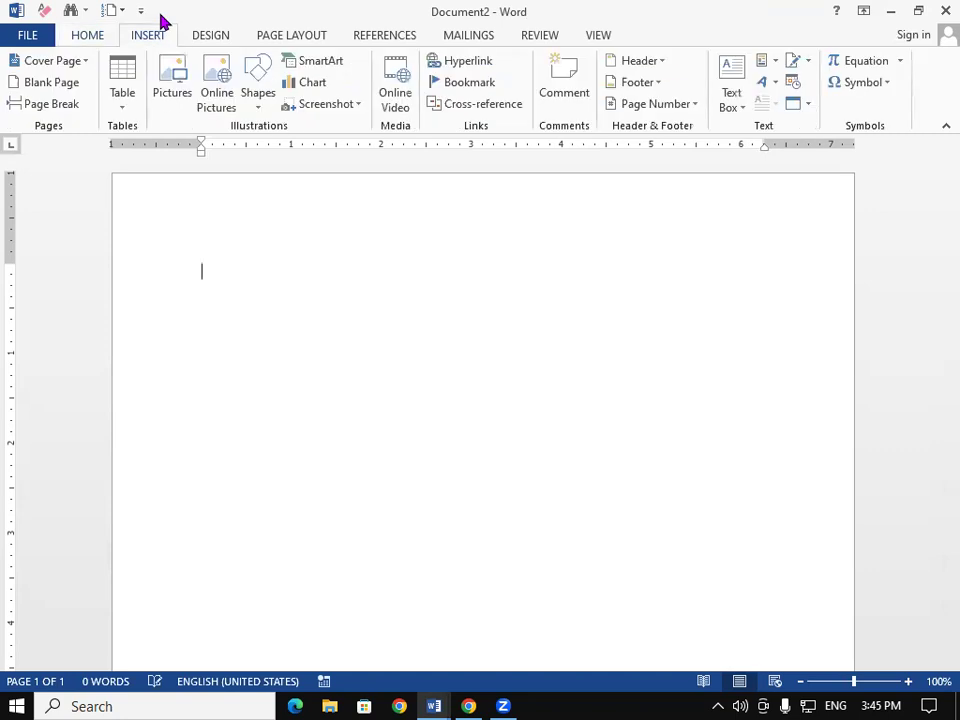
left_click(328, 107)
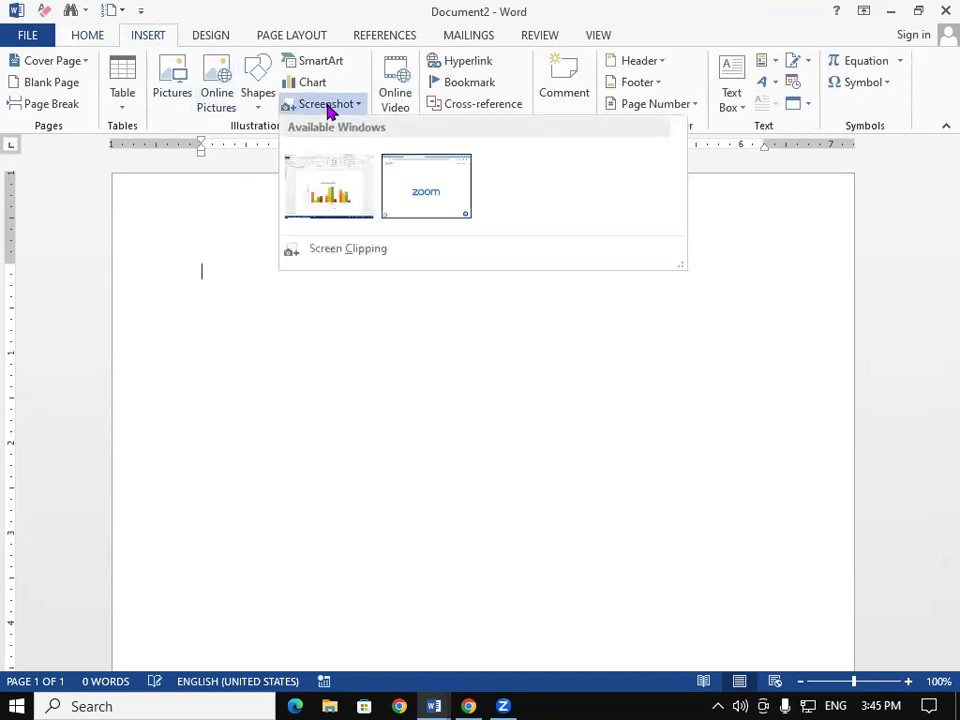
left_click(366, 366)
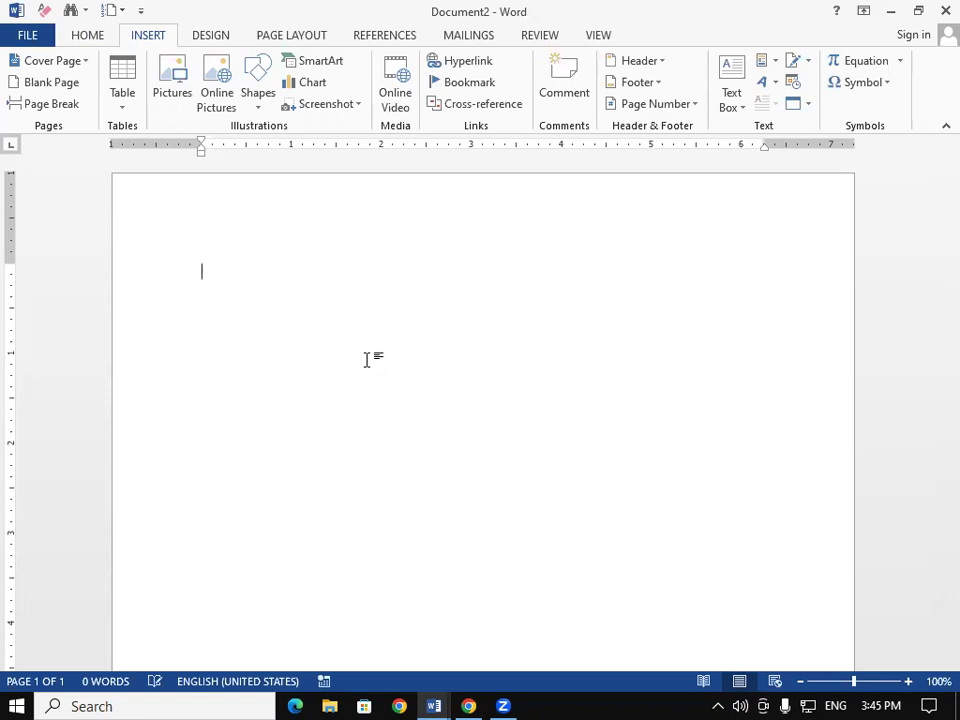
- Minimize Document2, review Document1's Screenshot list, then minimize Word to show the Zoom page
left_click(892, 14)
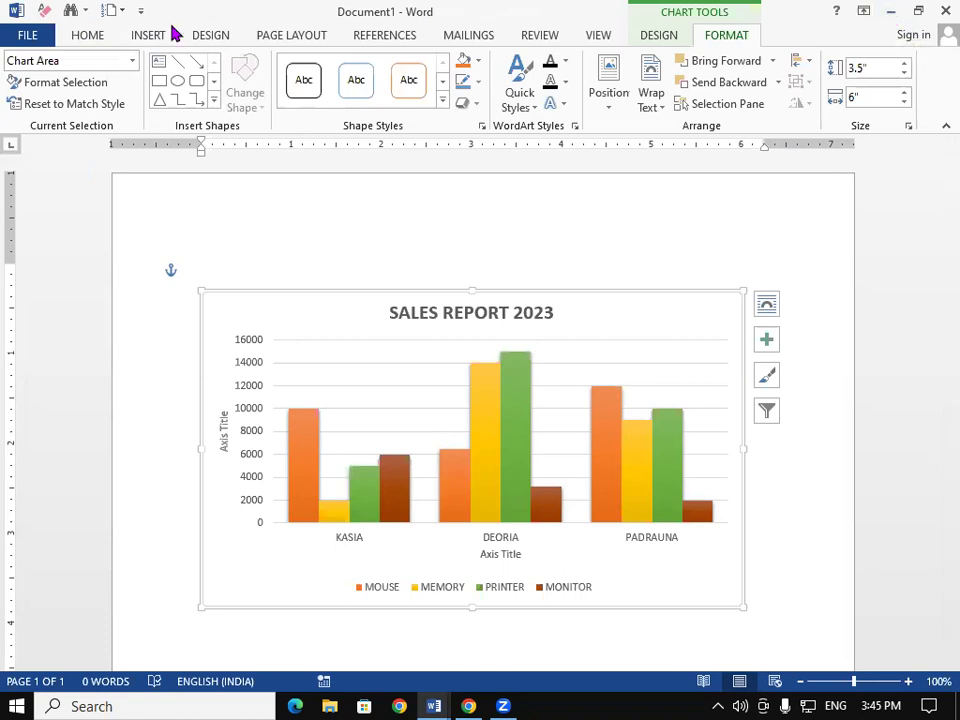
left_click(145, 40)
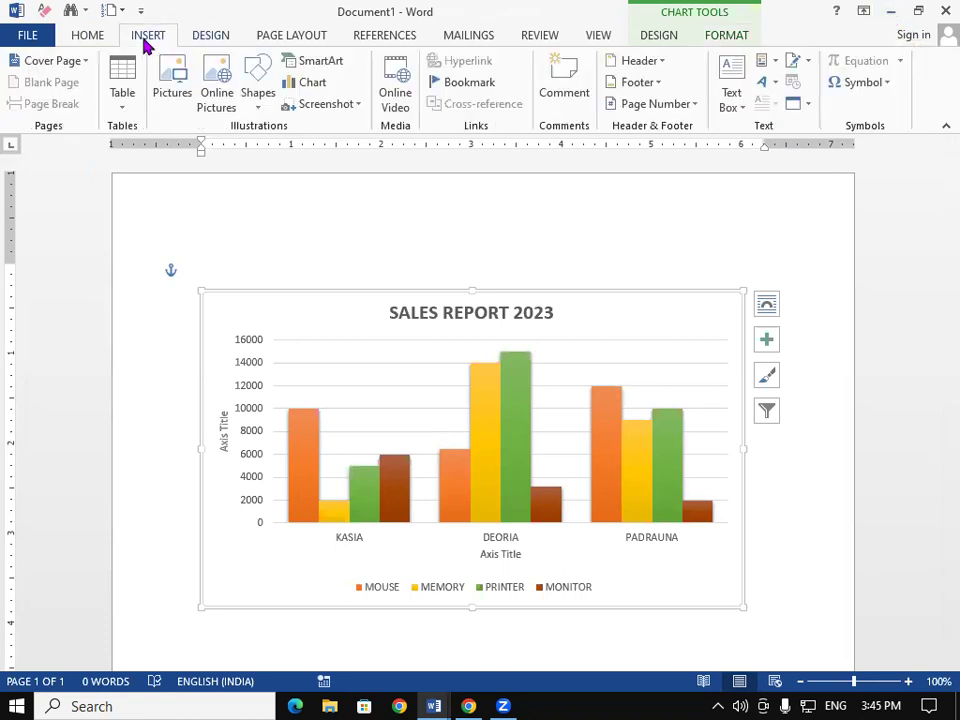
left_click(318, 108)
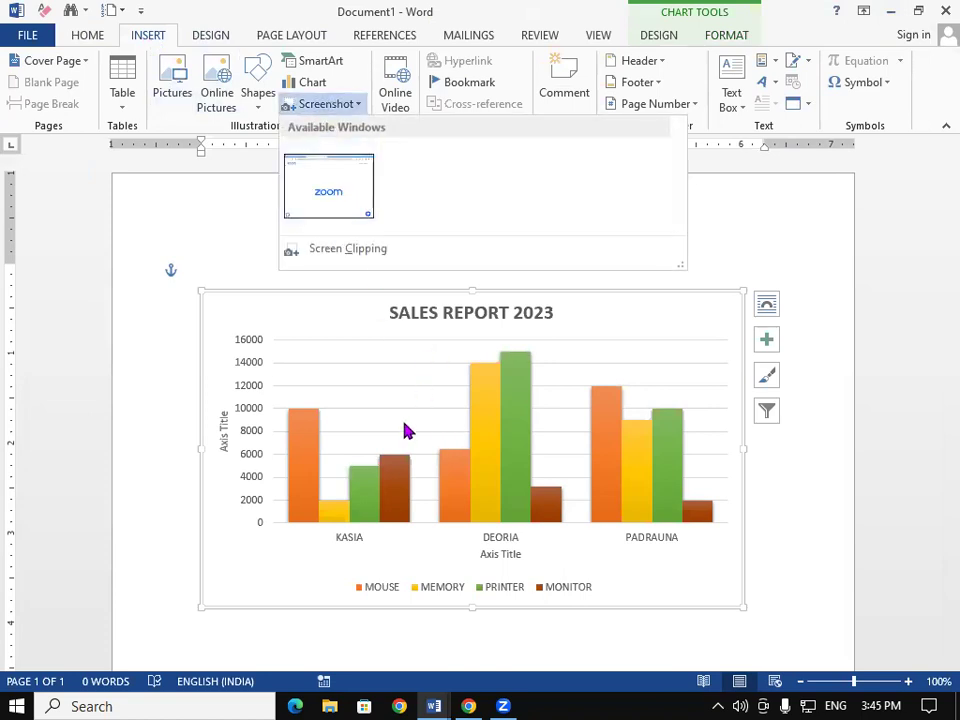
left_click(928, 394)
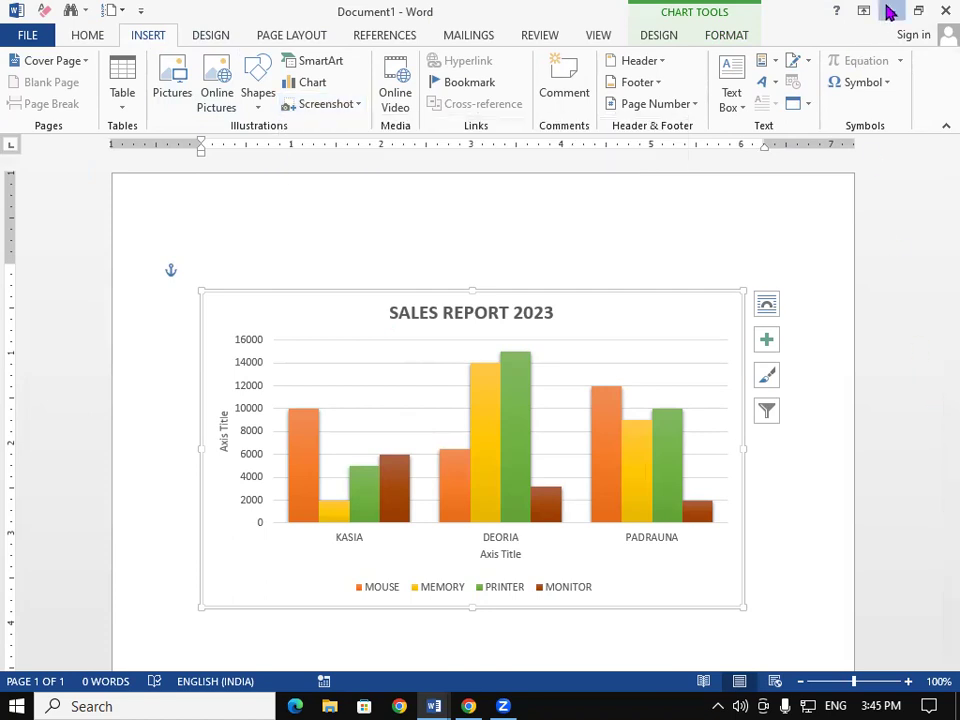
left_click(890, 11)
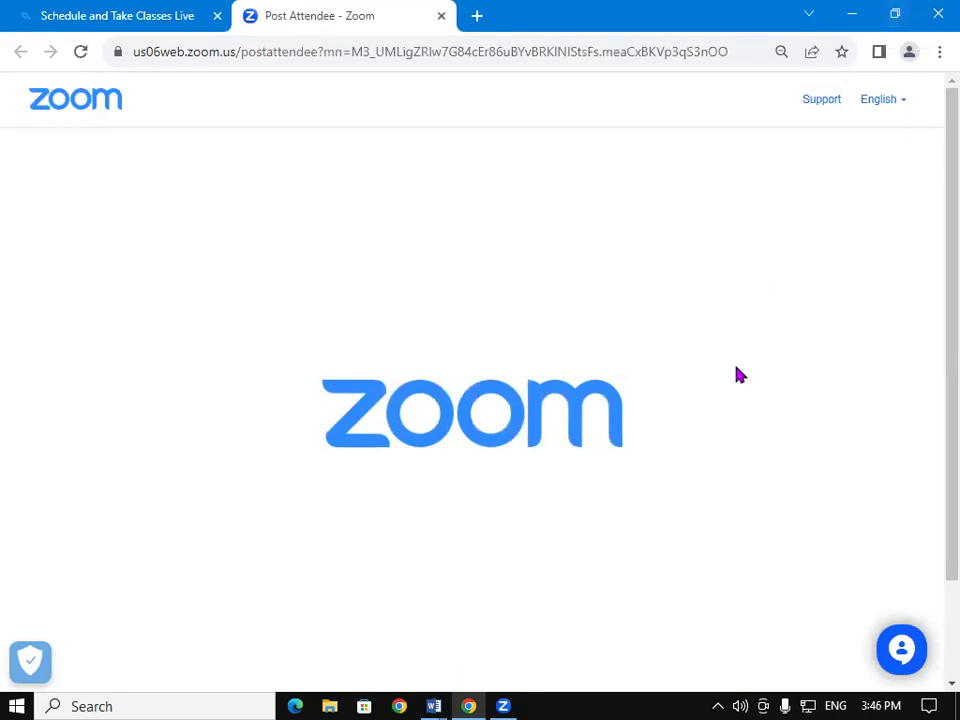
mouse_move(434, 706)
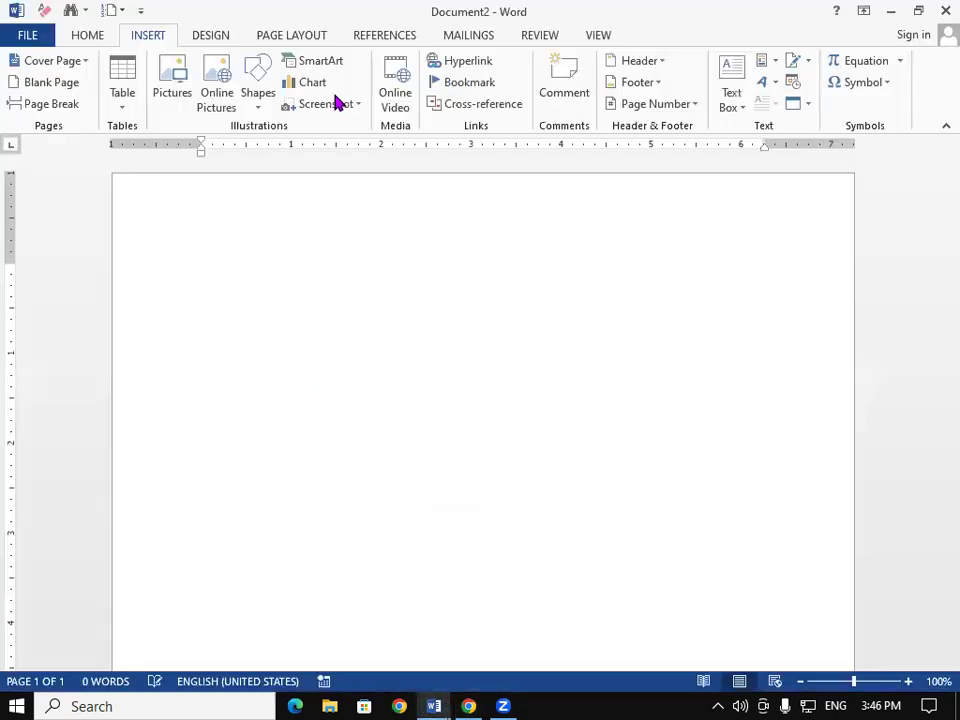
- Screen-clip the area around the Zoom logo into Document2, then delete the clipped picture
left_click(328, 104)
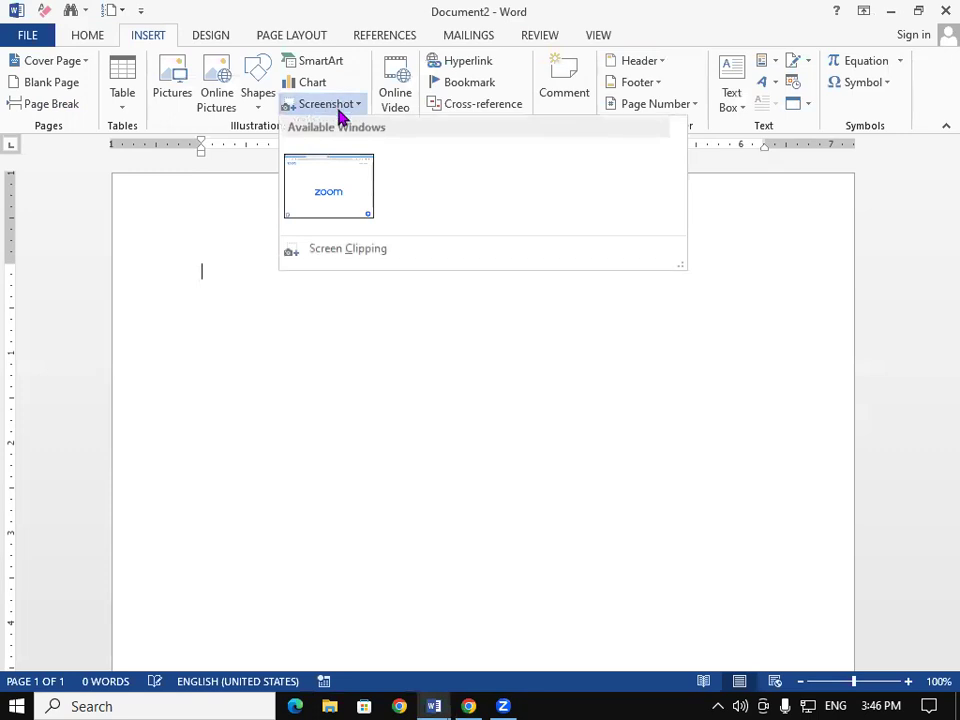
left_click(326, 257)
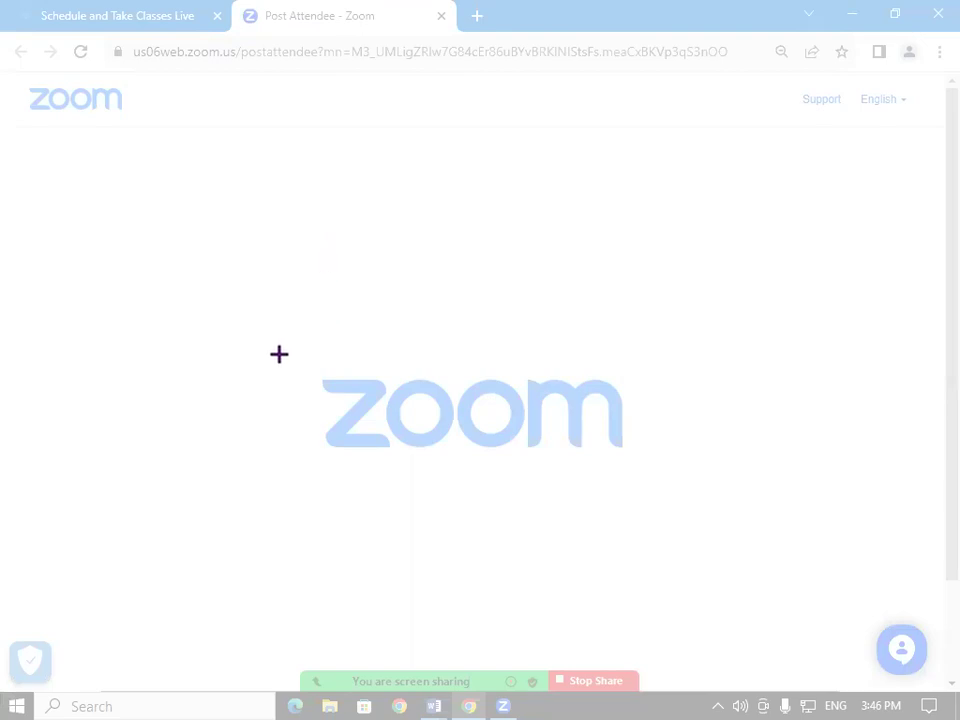
left_click_drag(281, 356, 707, 500)
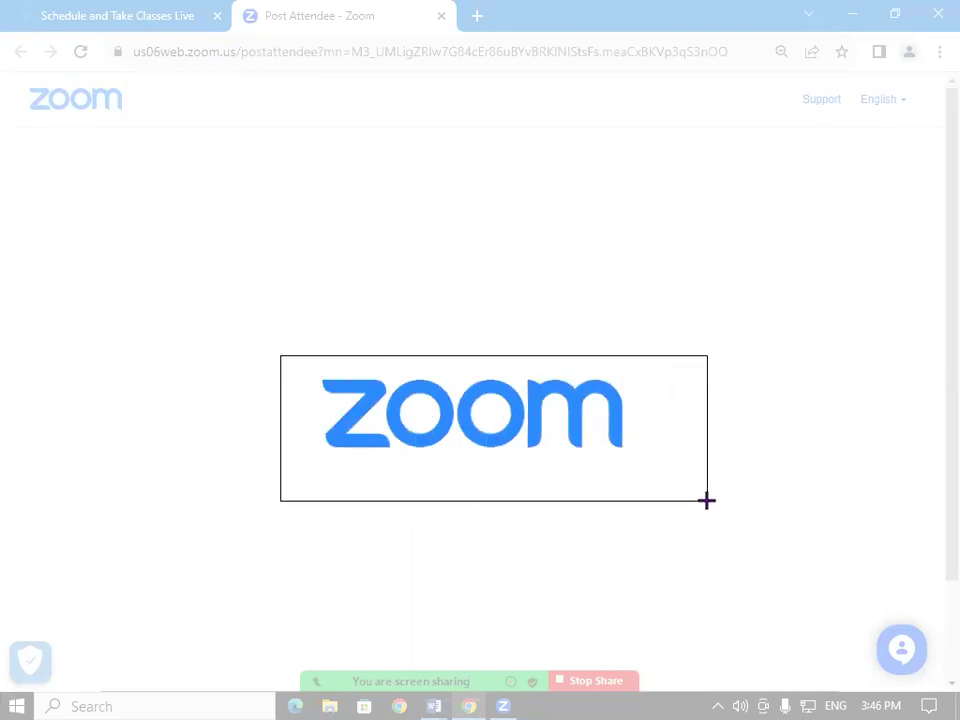
left_click_drag(707, 500, 709, 521)
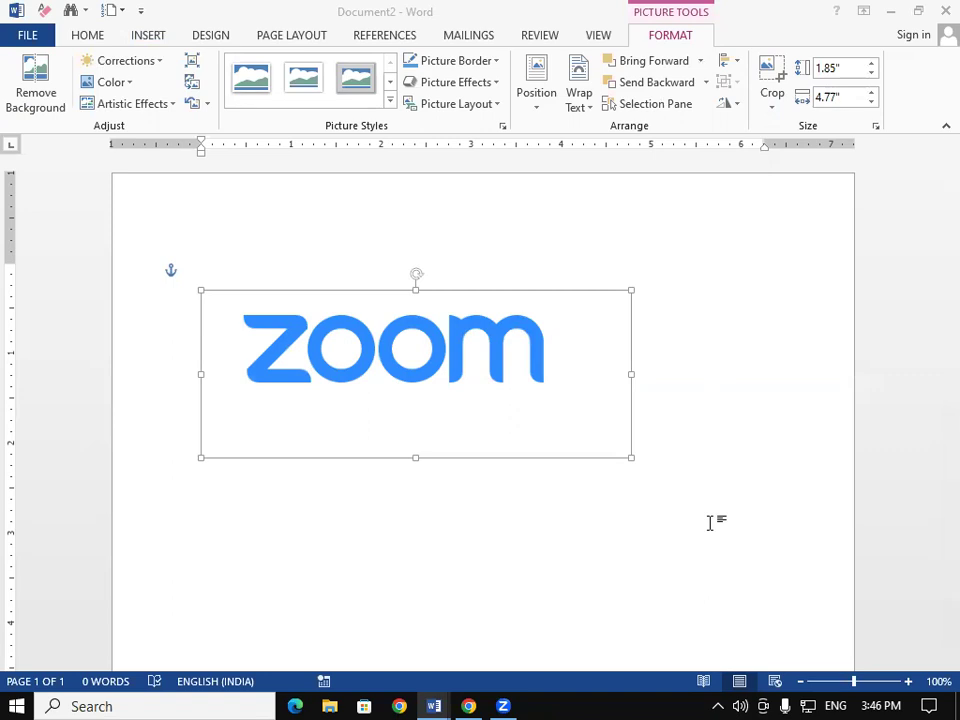
key("Delete")
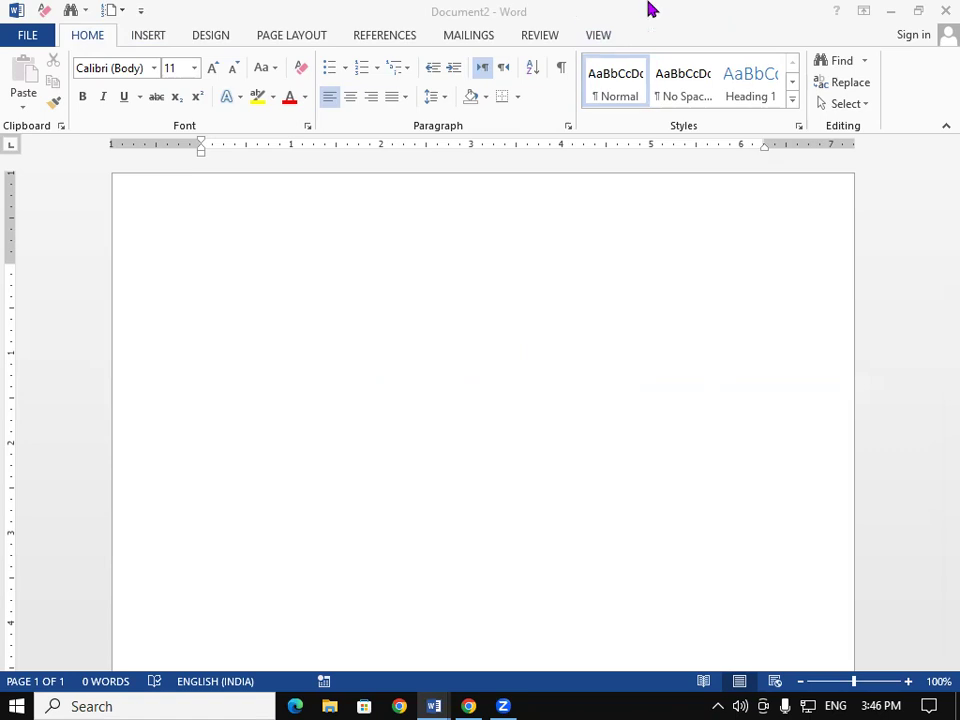
- Screen-clip a tight box around the Zoom logo into Document2, giving a 1.07 × 3.51 in picture
left_click(150, 36)
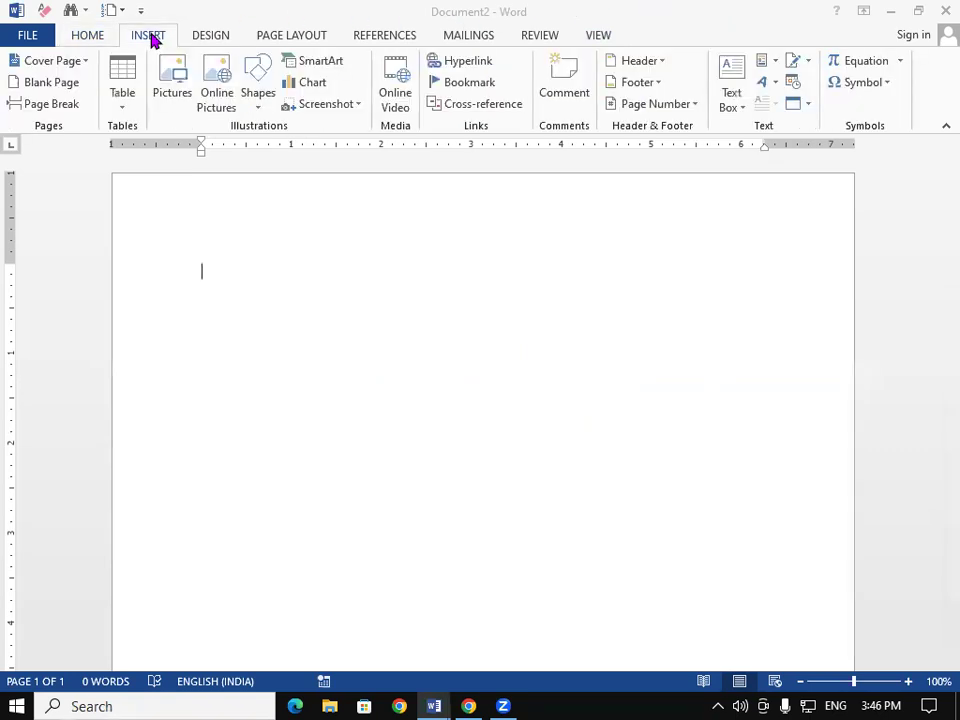
left_click(325, 106)
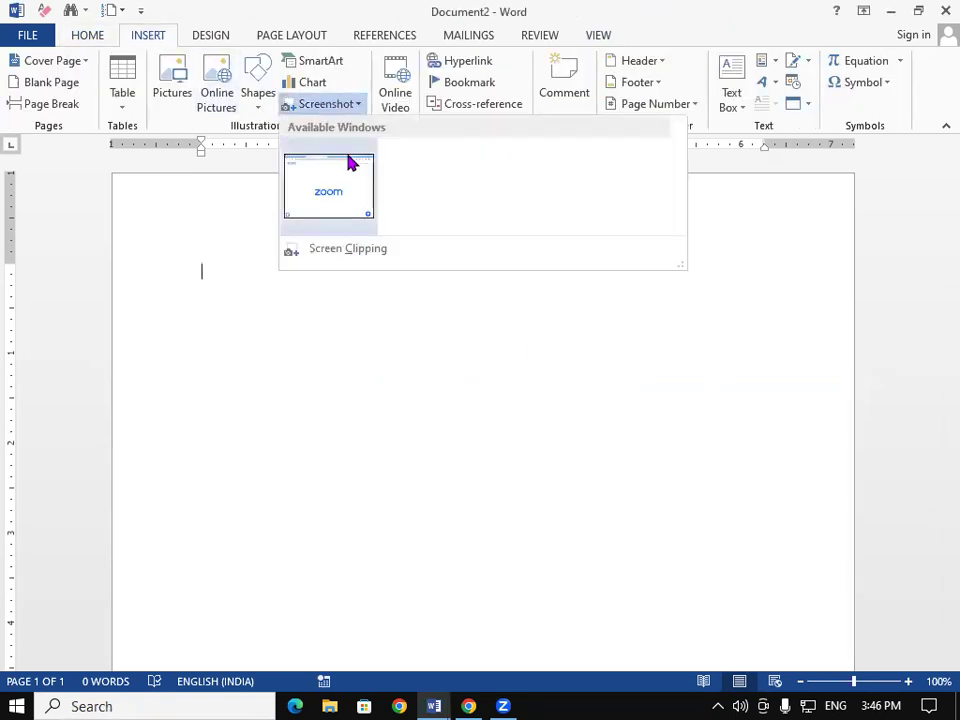
left_click(388, 251)
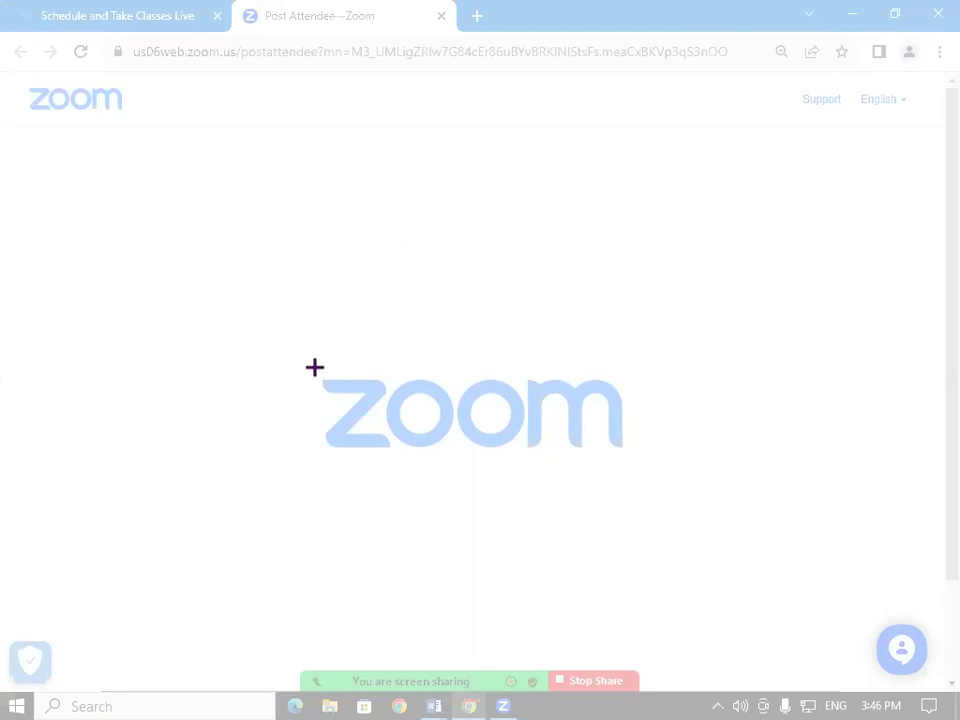
mouse_move(314, 368)
left_mouse_down()
mouse_move(397, 440)
mouse_move(630, 463)
left_mouse_up()
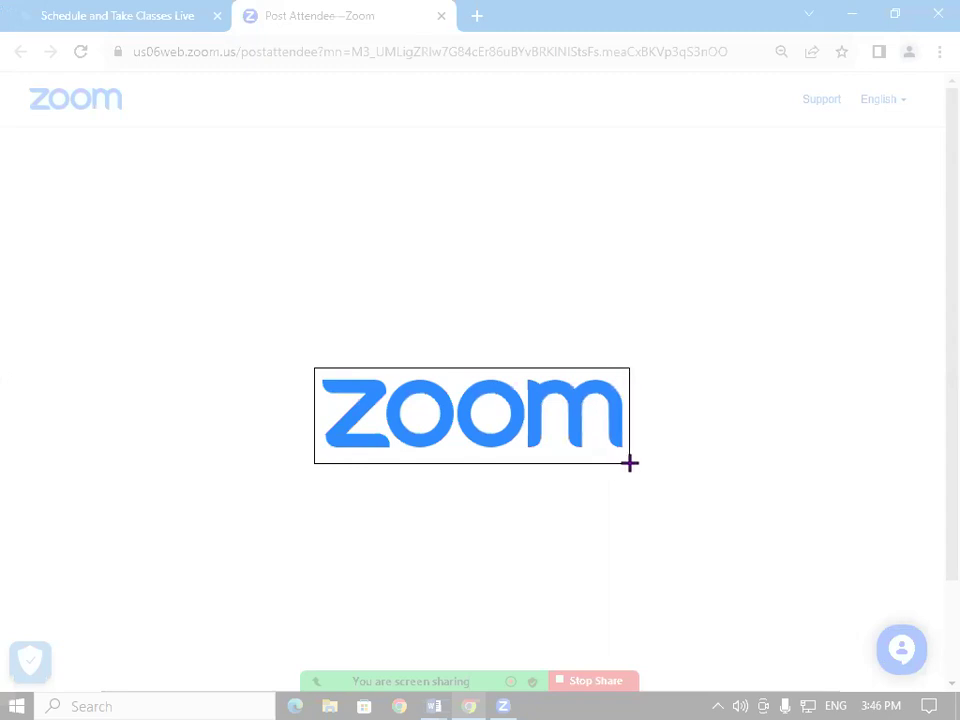
left_click_drag(630, 463, 630, 463)
key("alt+Tab")
key("ctrl+v")
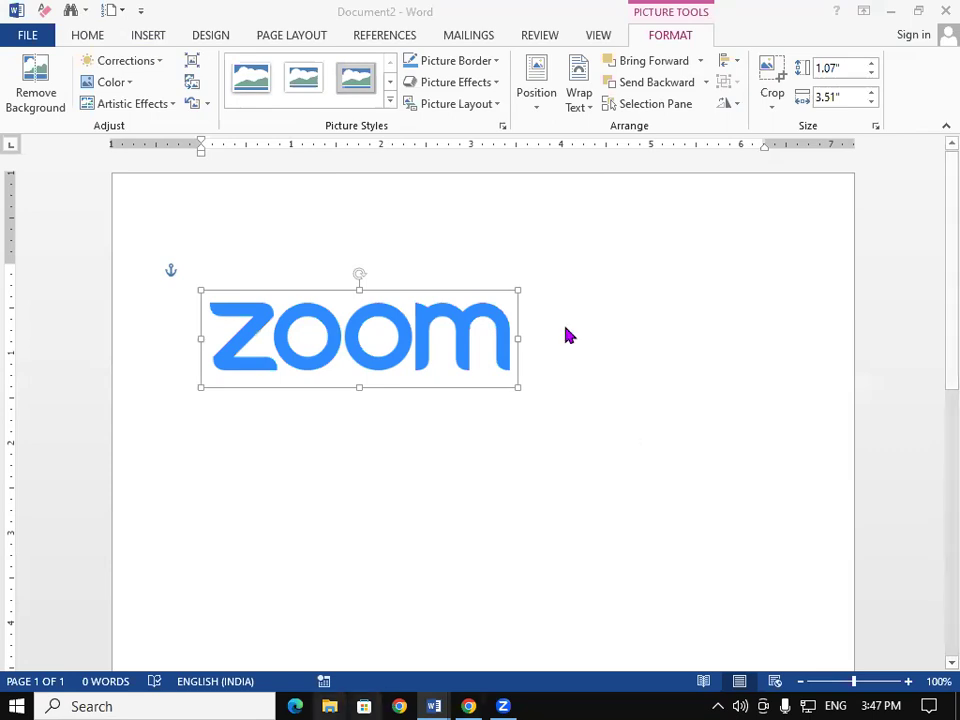
left_click(570, 334)
left_click(140, 36)
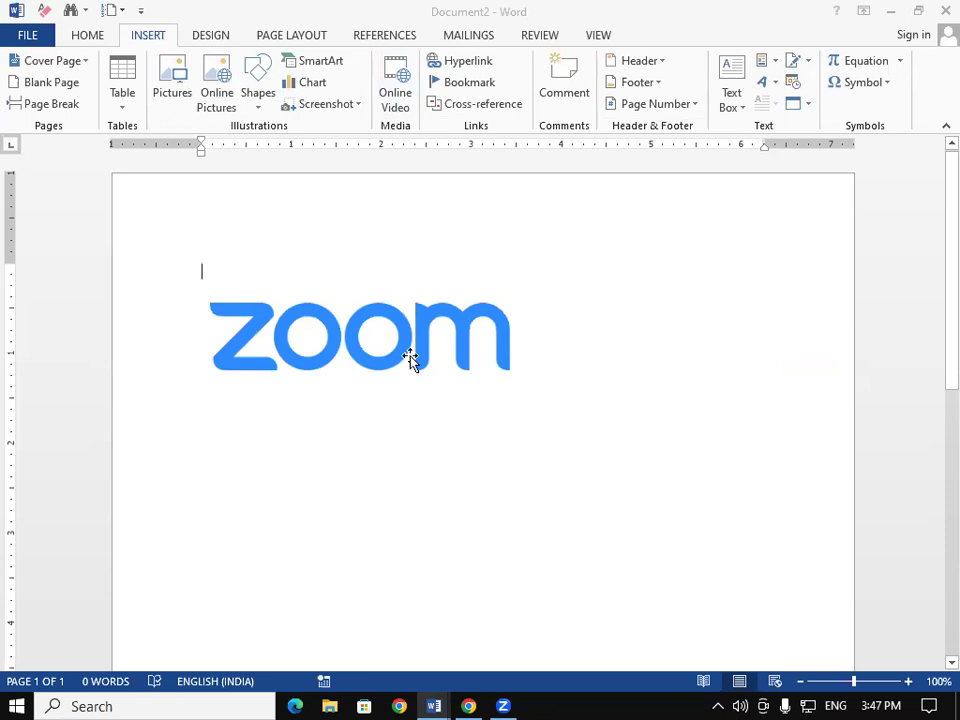
- Search YouTube for 'GIT EDO' from the Insert Online Video window
mouse_move(866, 700)
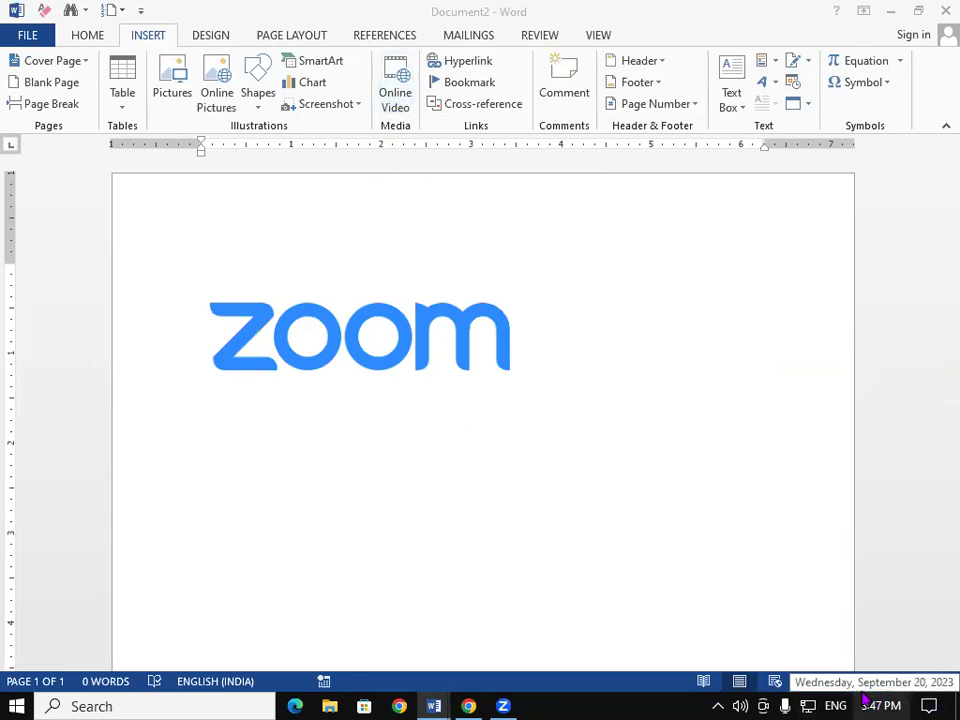
left_click(393, 93)
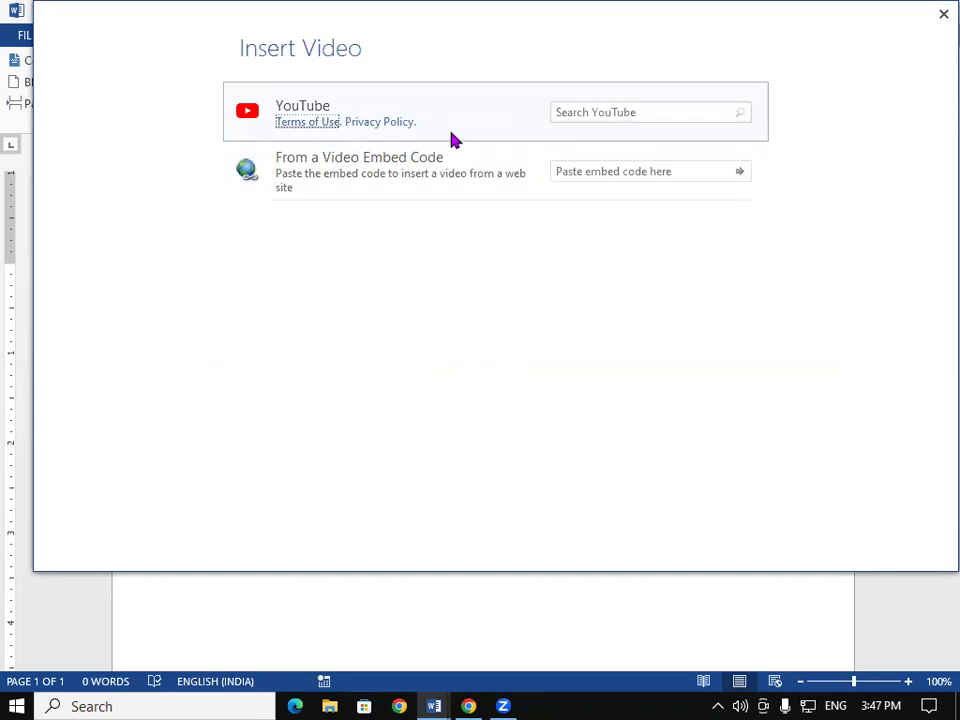
left_click(609, 110)
type("GIT EDUCAT")
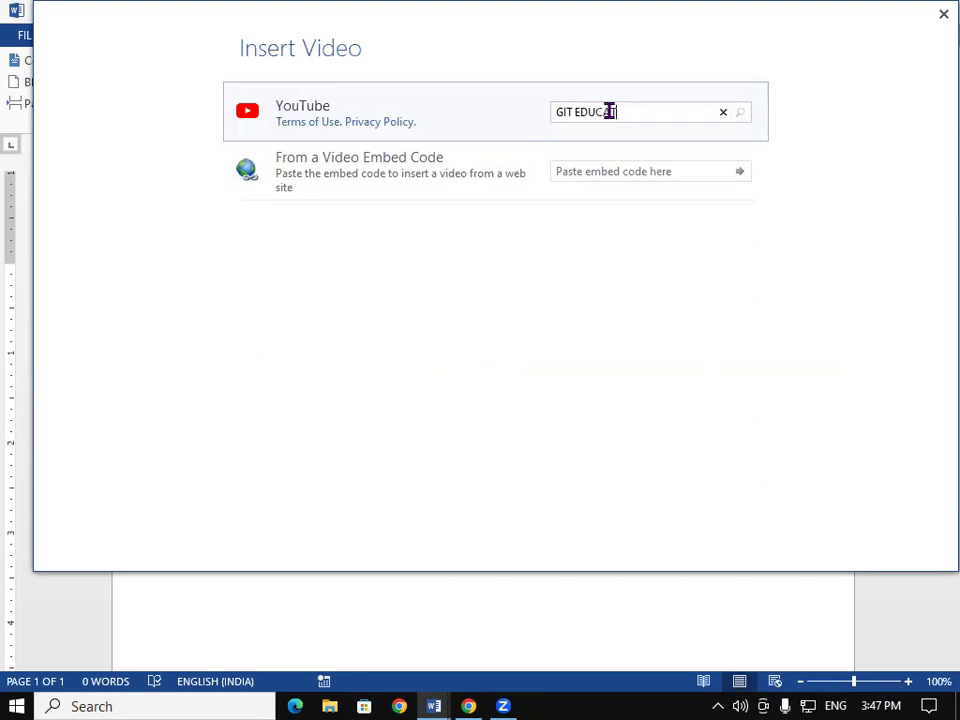
type("ON PADRAUNA")
key("Return")
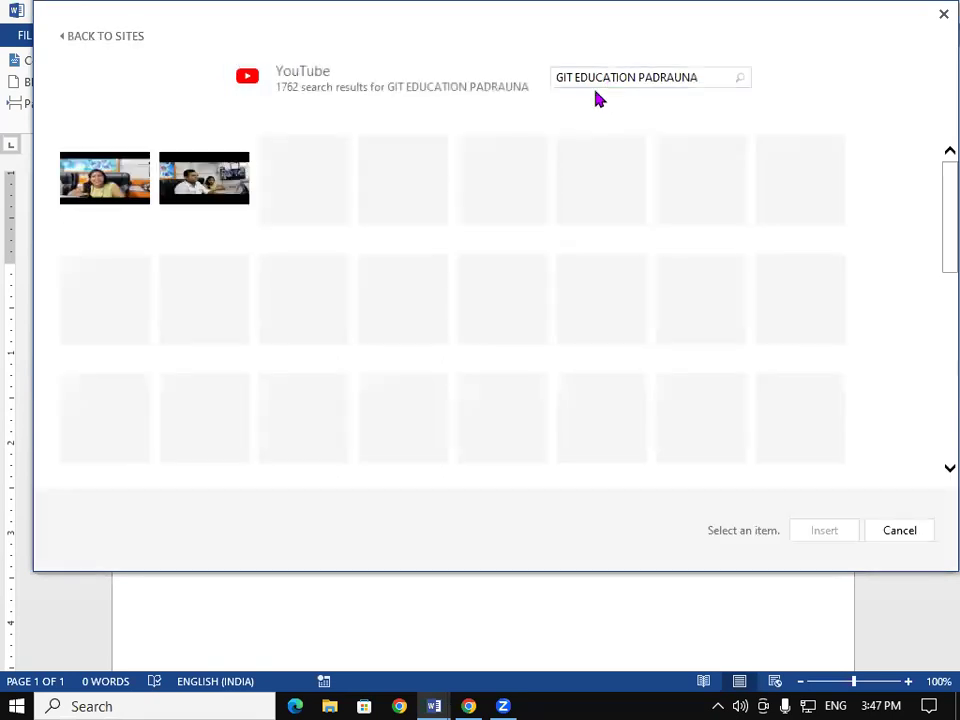
- Insert the second search result video and open its in-document player
left_click(101, 200)
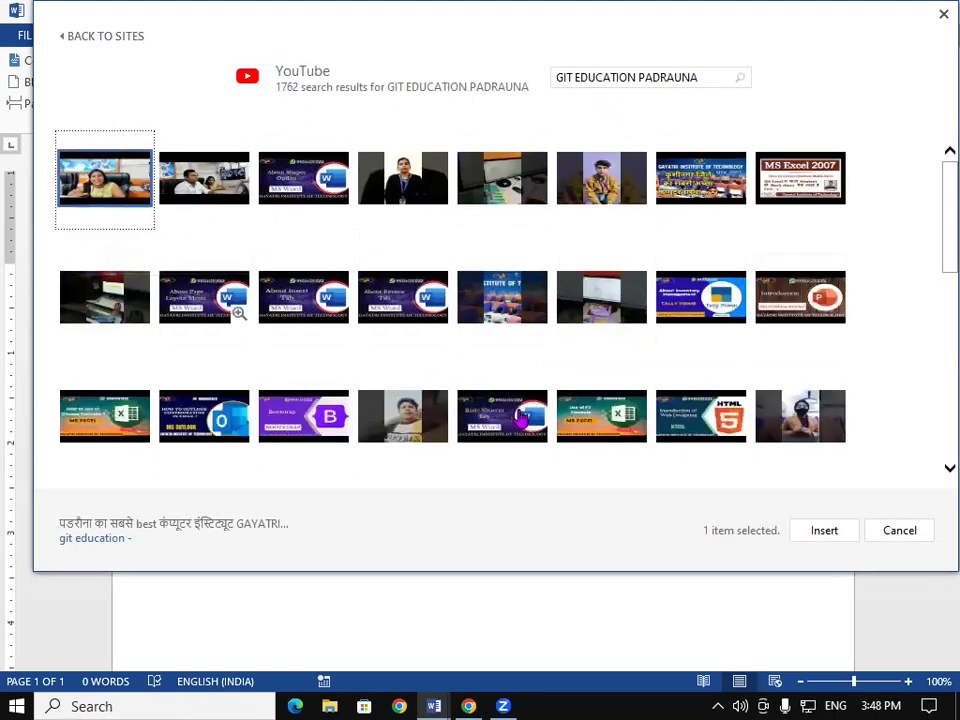
left_click(220, 193)
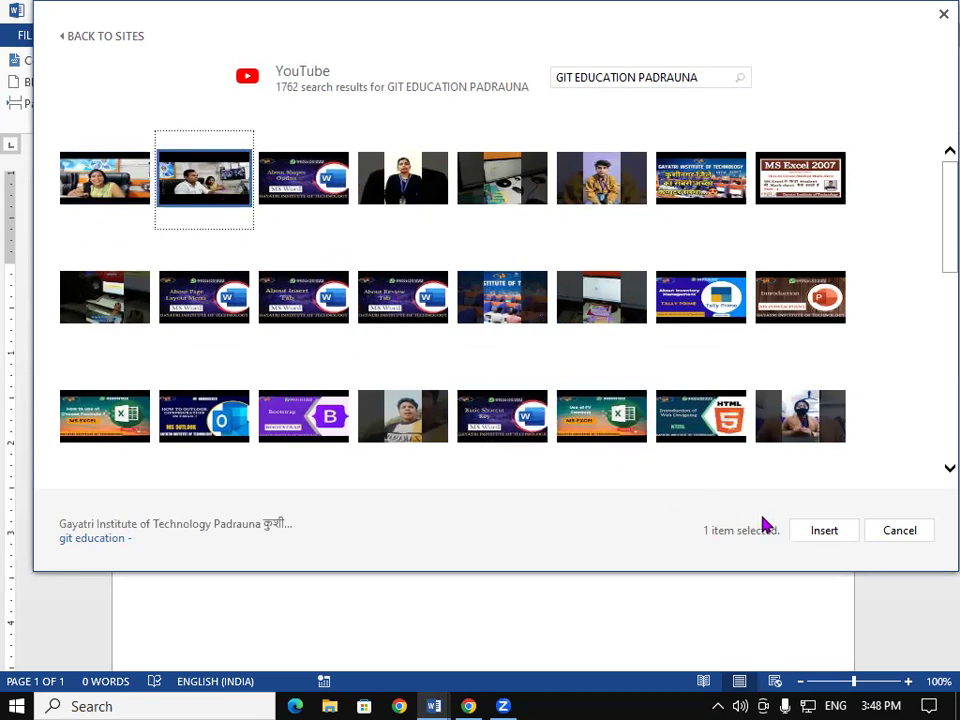
left_click(822, 532)
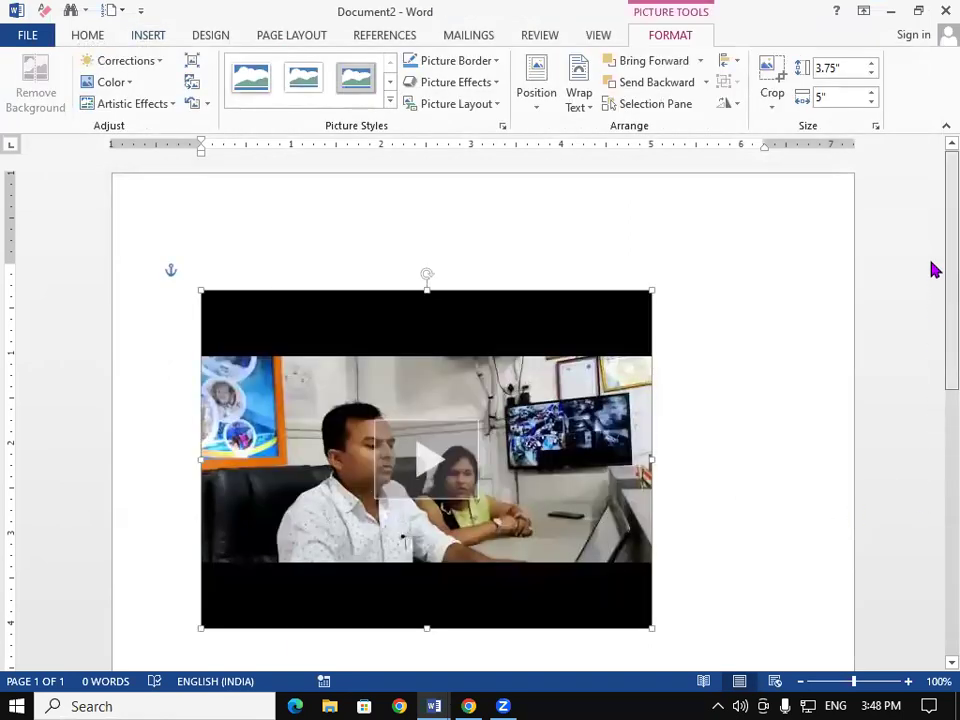
scroll(932, 321, "down", 3)
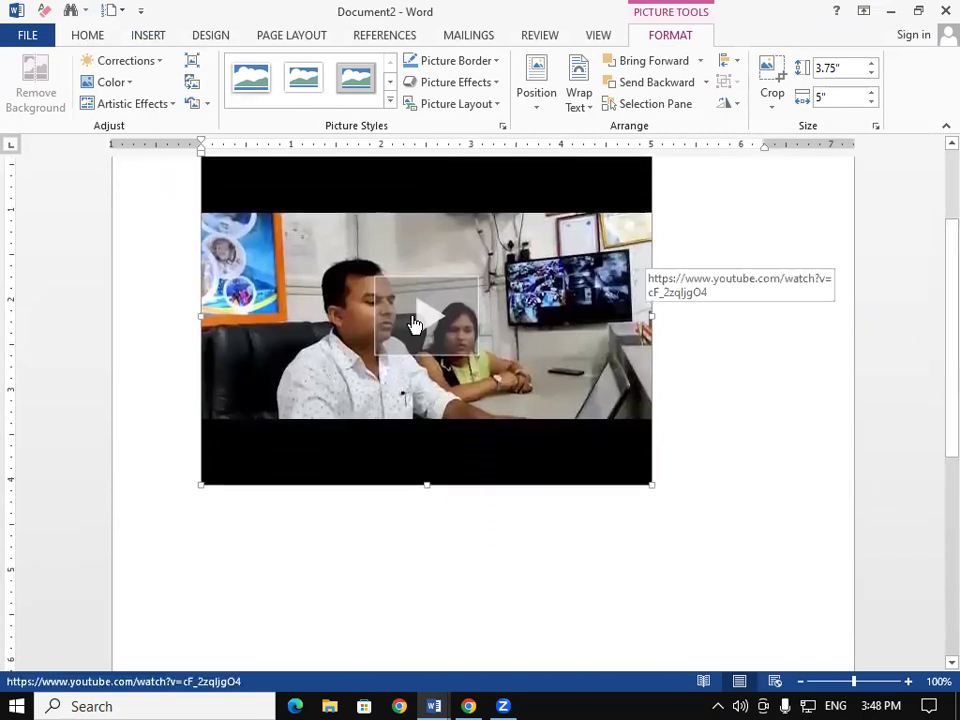
left_click(422, 323)
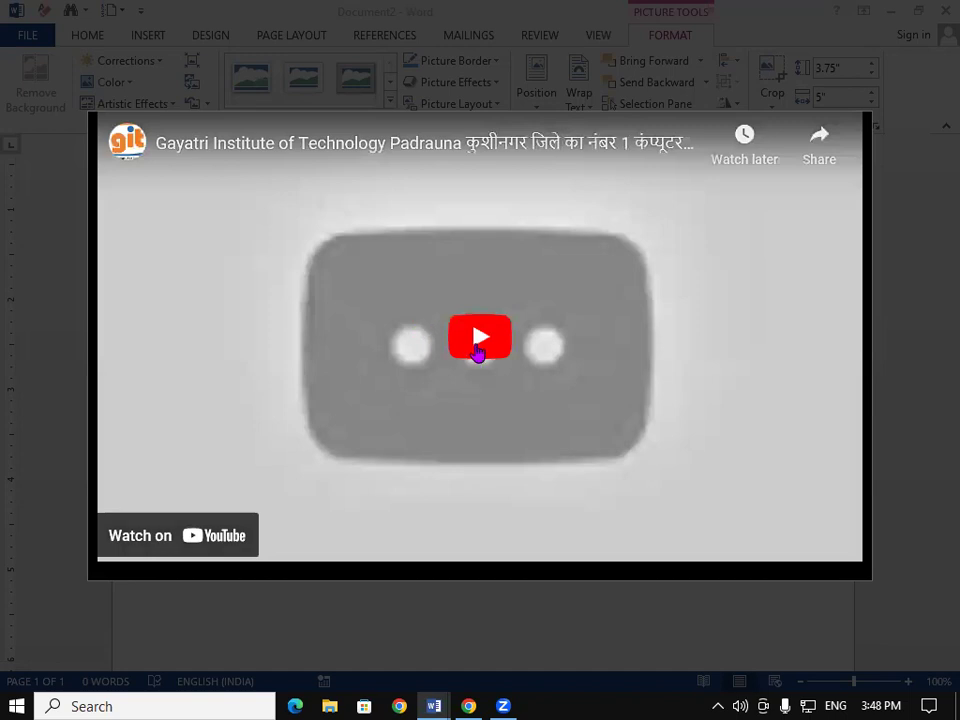
- Play the YouTube video, set volume to 100, mute and unmute the player, then mute system sound
left_click(479, 340)
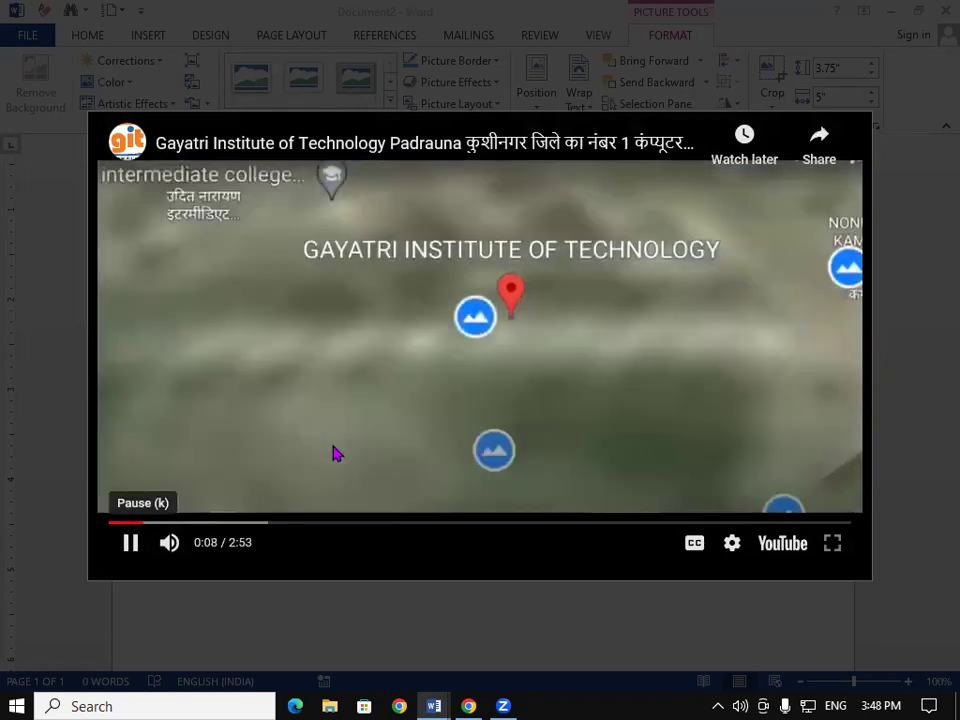
key("XF86AudioRaiseVolume")
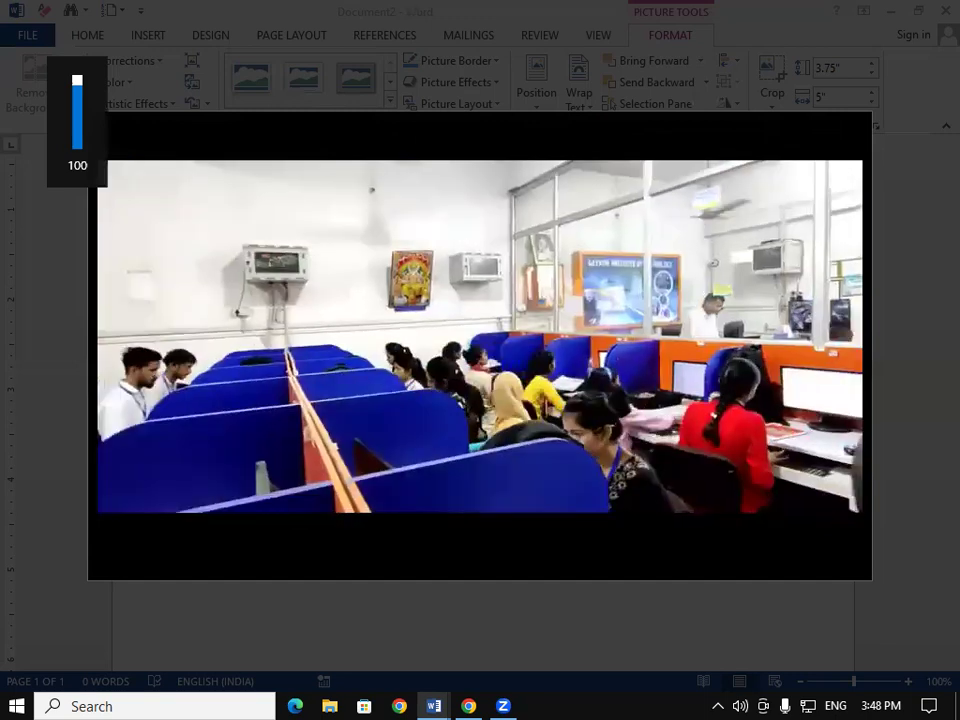
key("XF86AudioLowerVolume")
key("XF86AudioLowerVolume")
key("XF86AudioLowerVolume")
key("XF86AudioLowerVolume")
key("XF86AudioLowerVolume")
key("XF86AudioLowerVolume")
key("XF86AudioLowerVolume")
key("XF86AudioRaiseVolume")
key("XF86AudioRaiseVolume")
key("XF86AudioRaiseVolume")
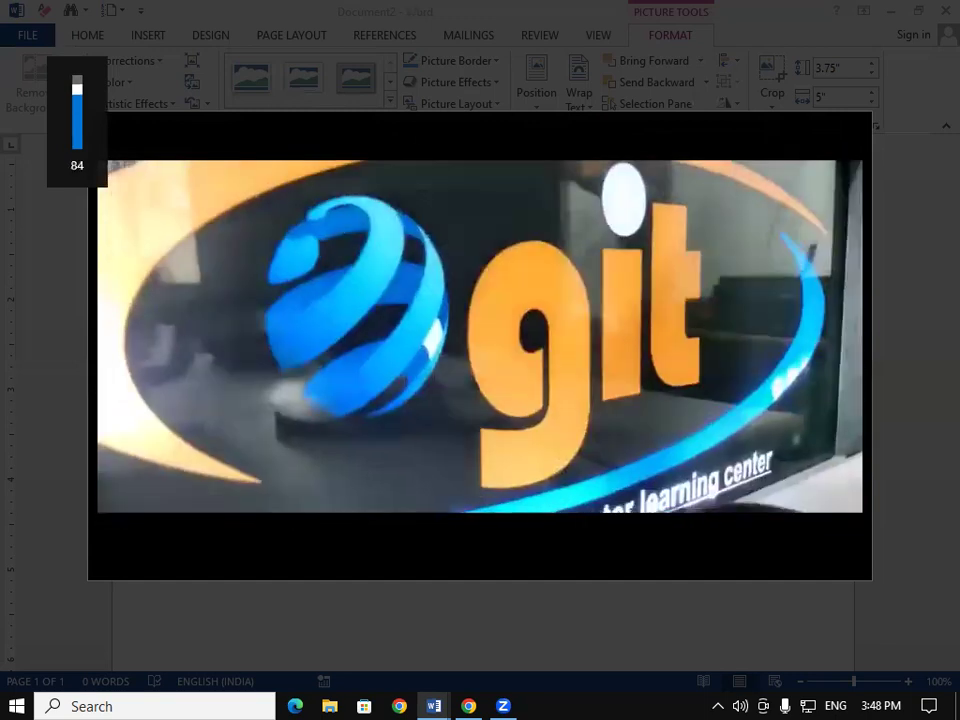
key("XF86AudioRaiseVolume")
key("XF86AudioRaiseVolume")
key("XF86AudioRaiseVolume")
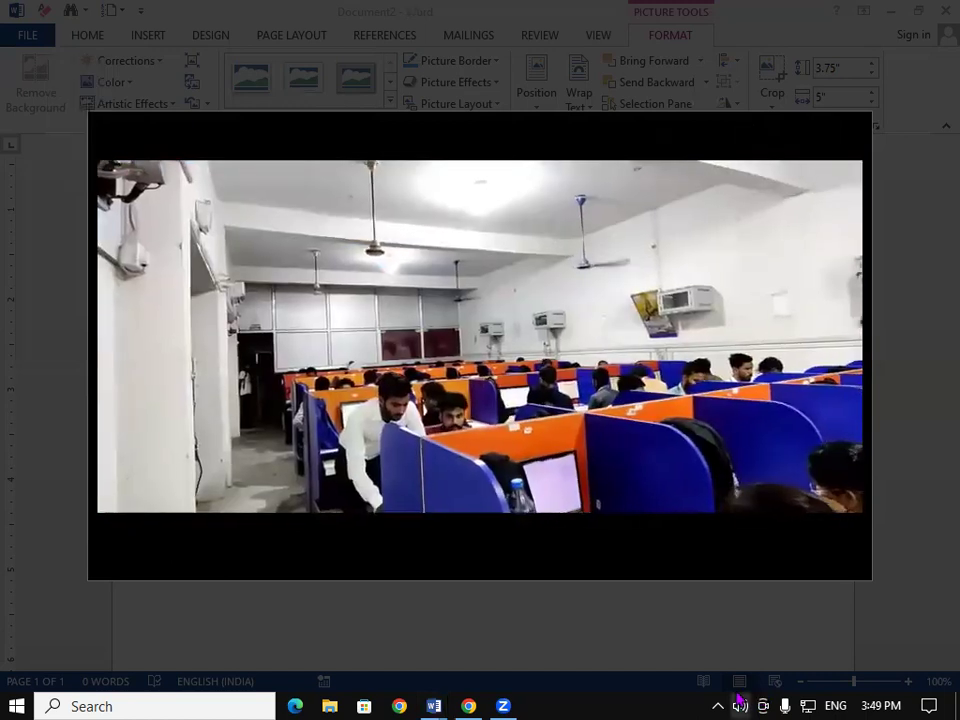
left_click(739, 703)
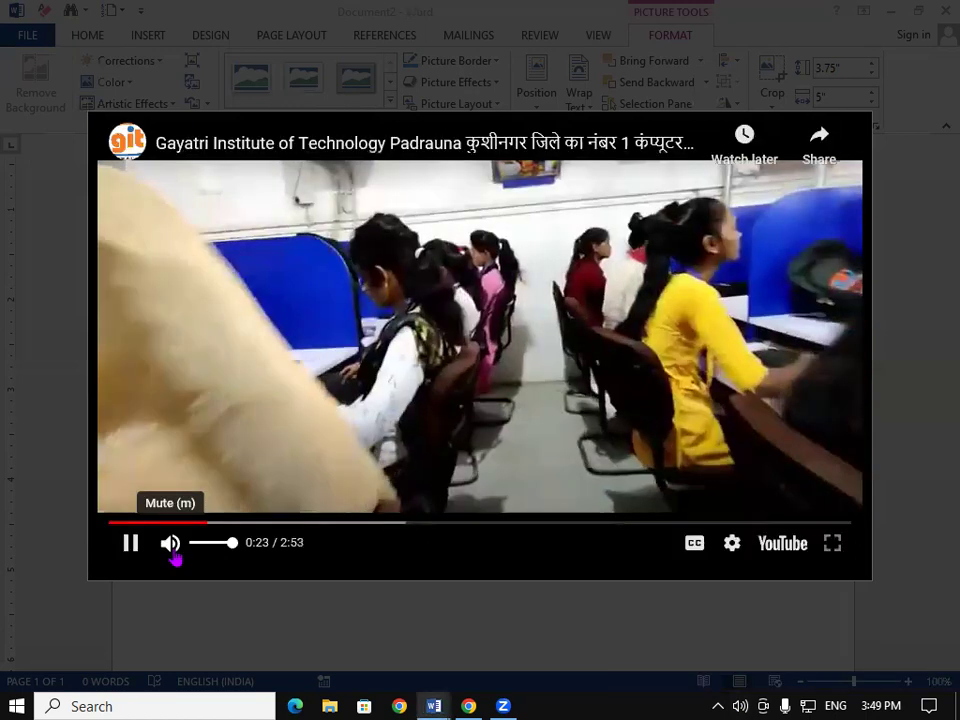
left_click(172, 547)
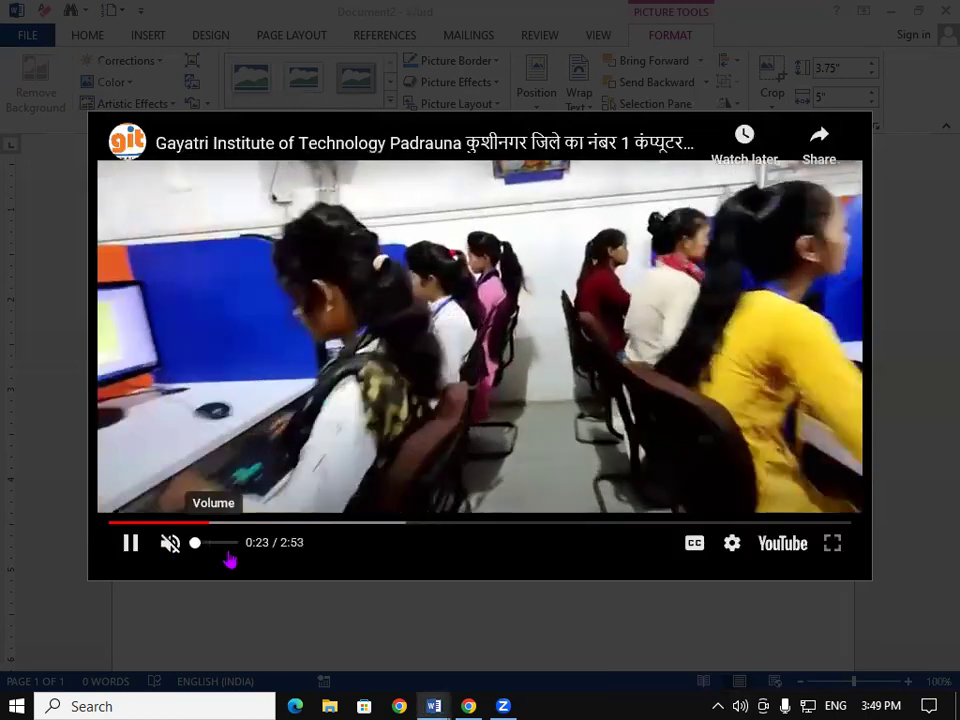
key("m")
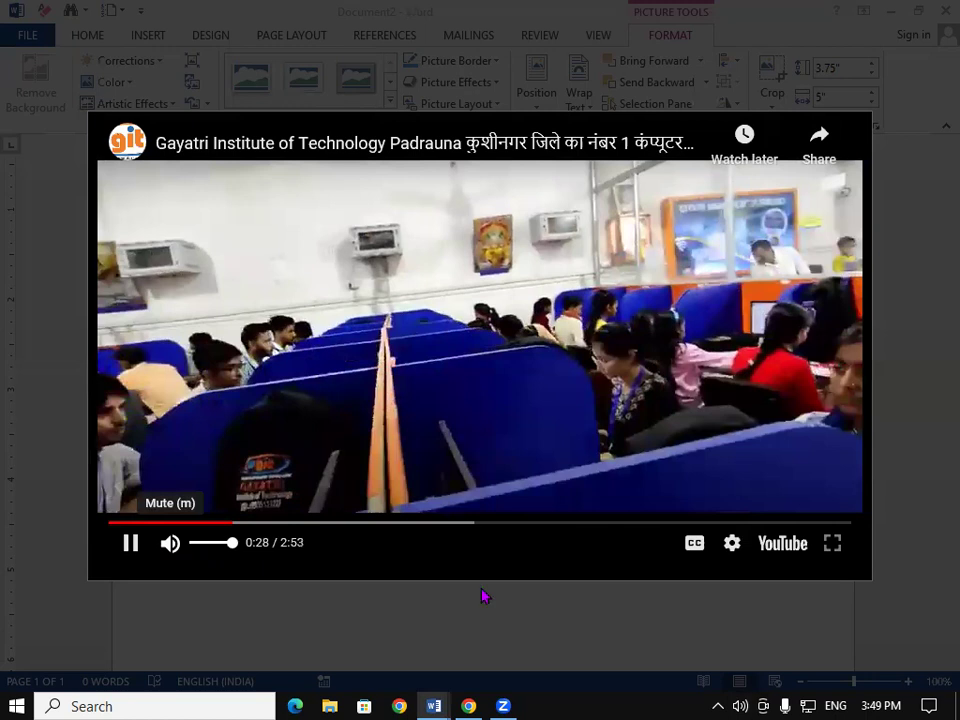
key("XF86AudioRaiseVolume")
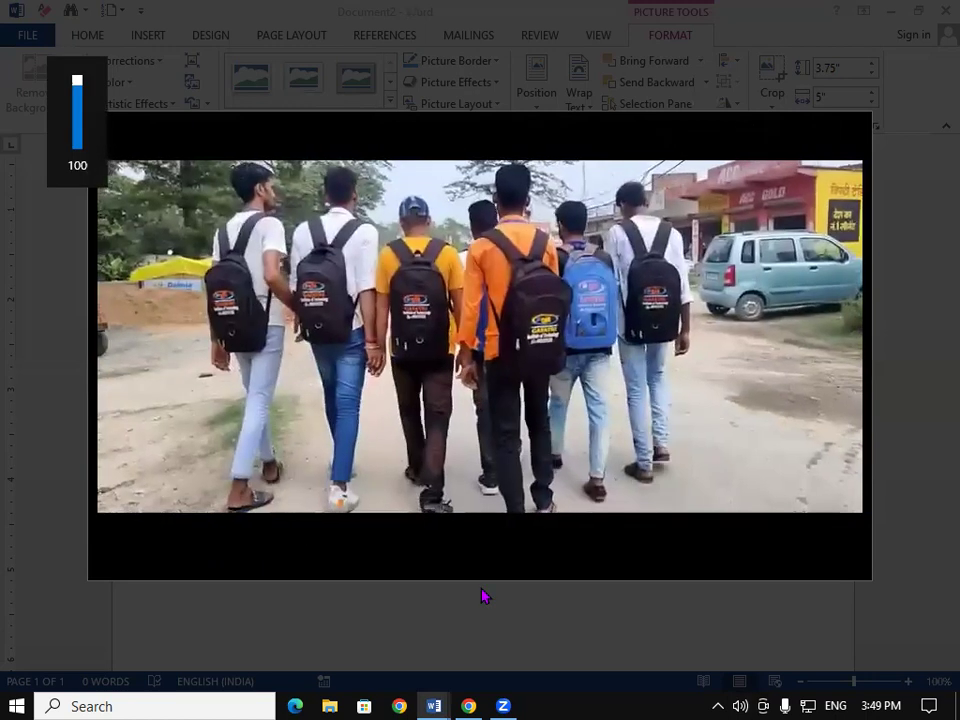
key("XF86AudioMute")
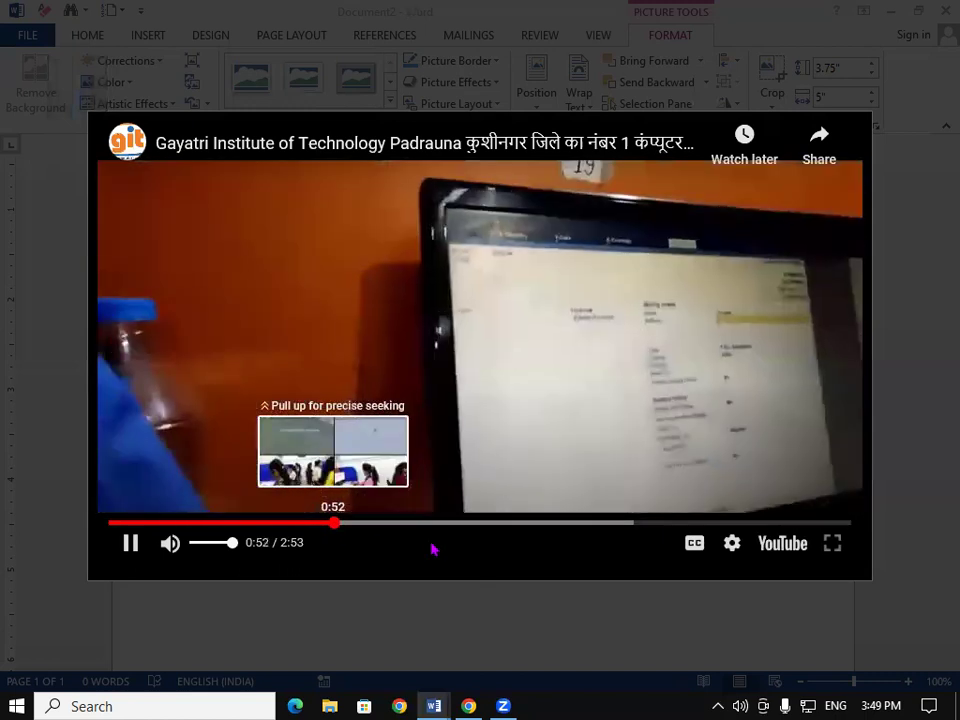
- Seek the video forward along the progress bar through 1:15, 1:24 and 1:35 to about 2:04
left_click_drag(433, 549, 433, 549)
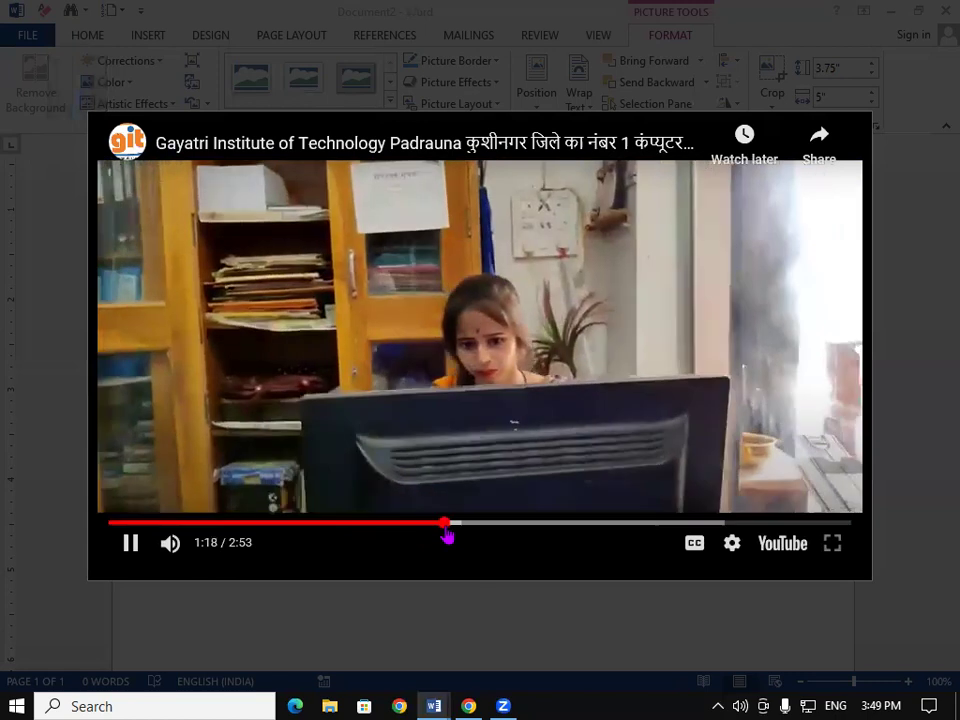
left_click_drag(447, 537, 469, 536)
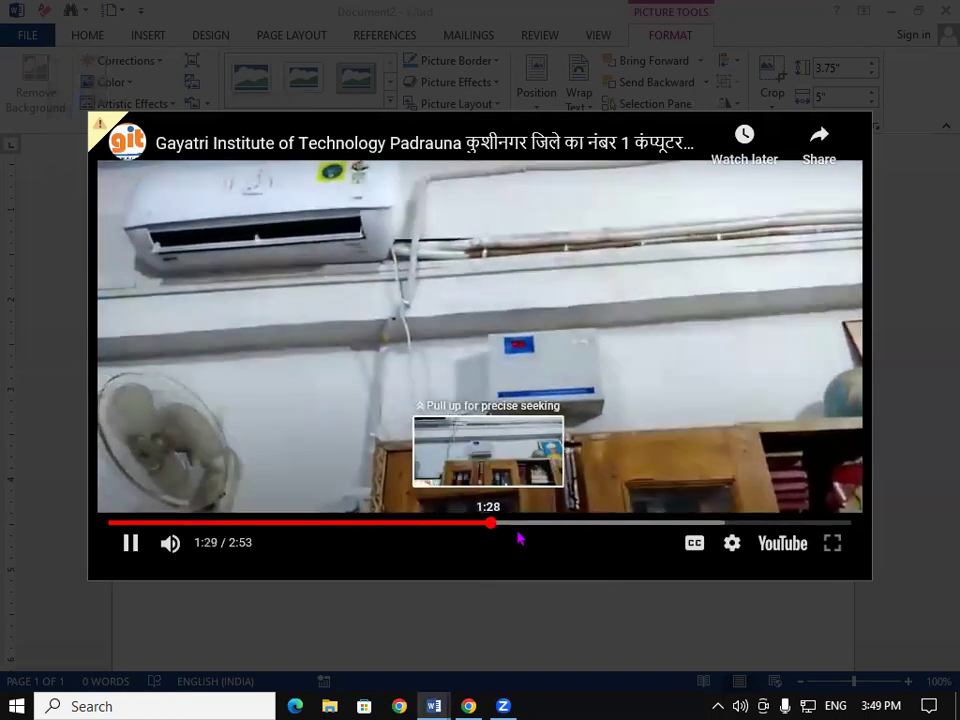
left_click(519, 537)
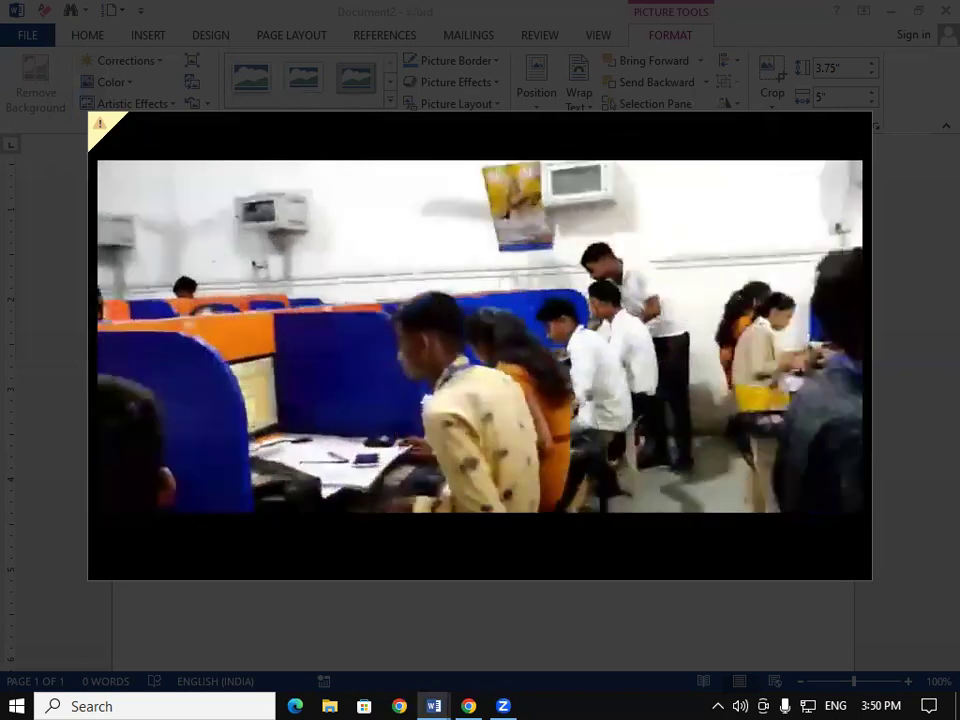
mouse_move(743, 388)
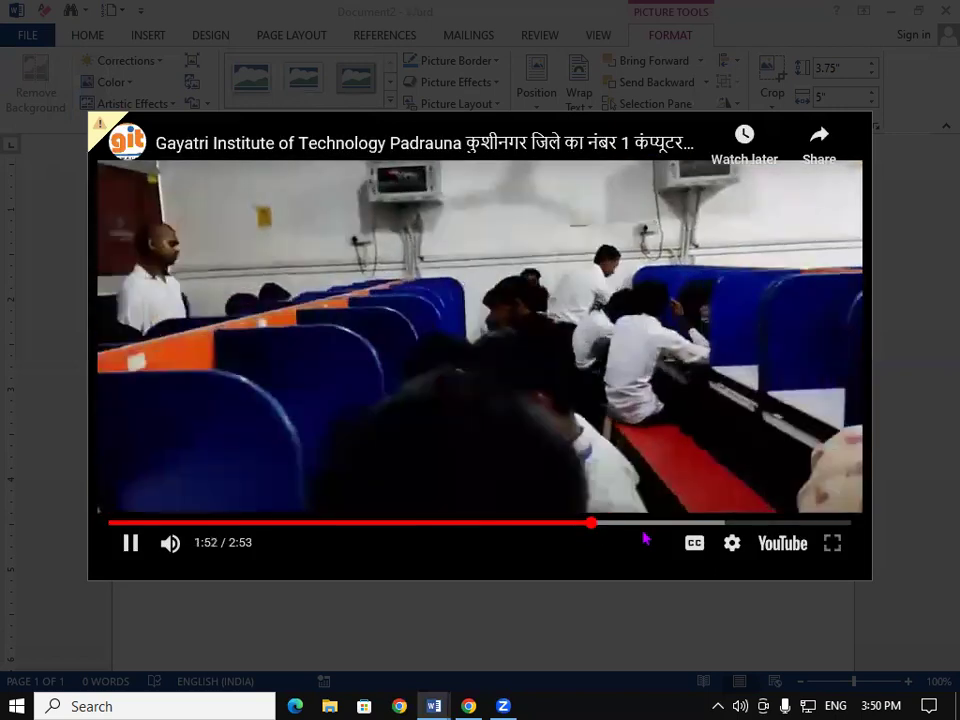
left_click_drag(644, 540, 645, 537)
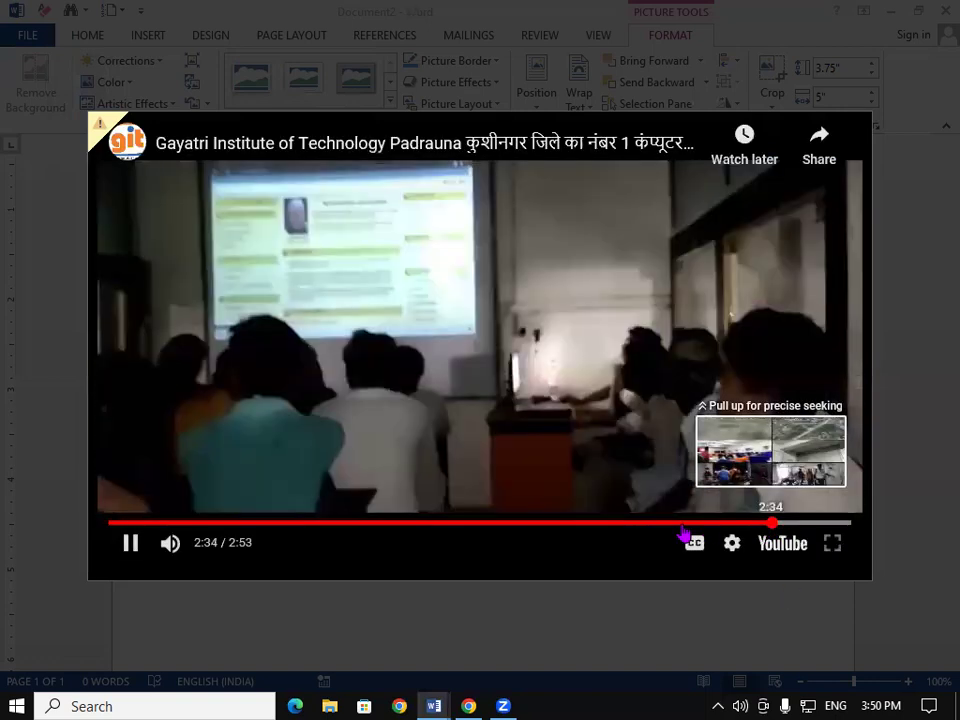
- Scrub the video back from 2:14 to 1:30, then forward in stages through 1:39, 1:47, 1:54 and 1:58
left_click(682, 523)
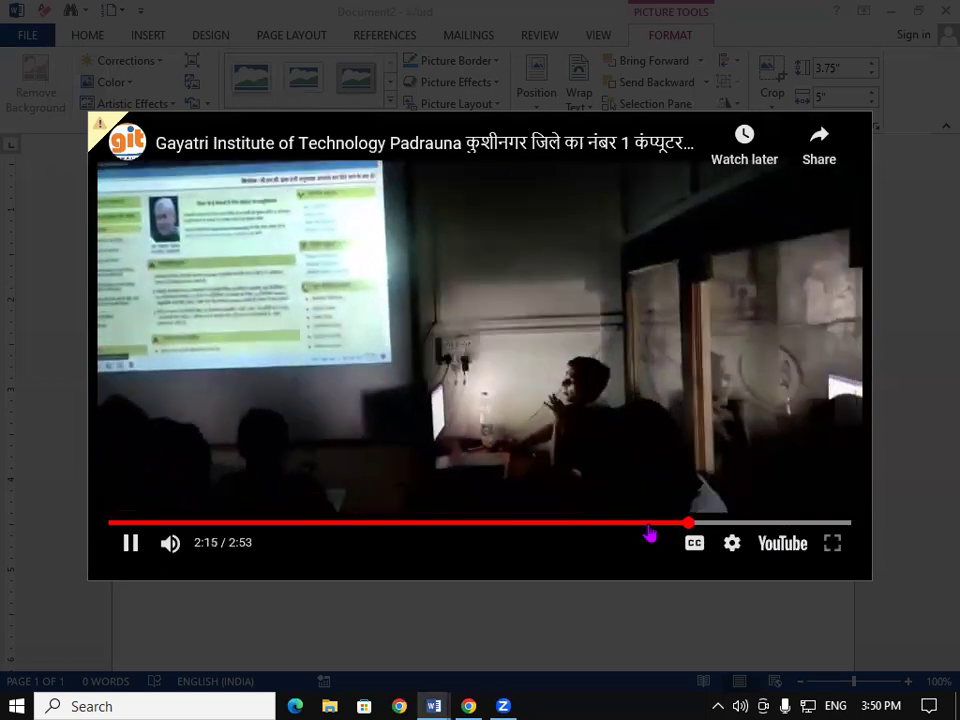
left_click(650, 533)
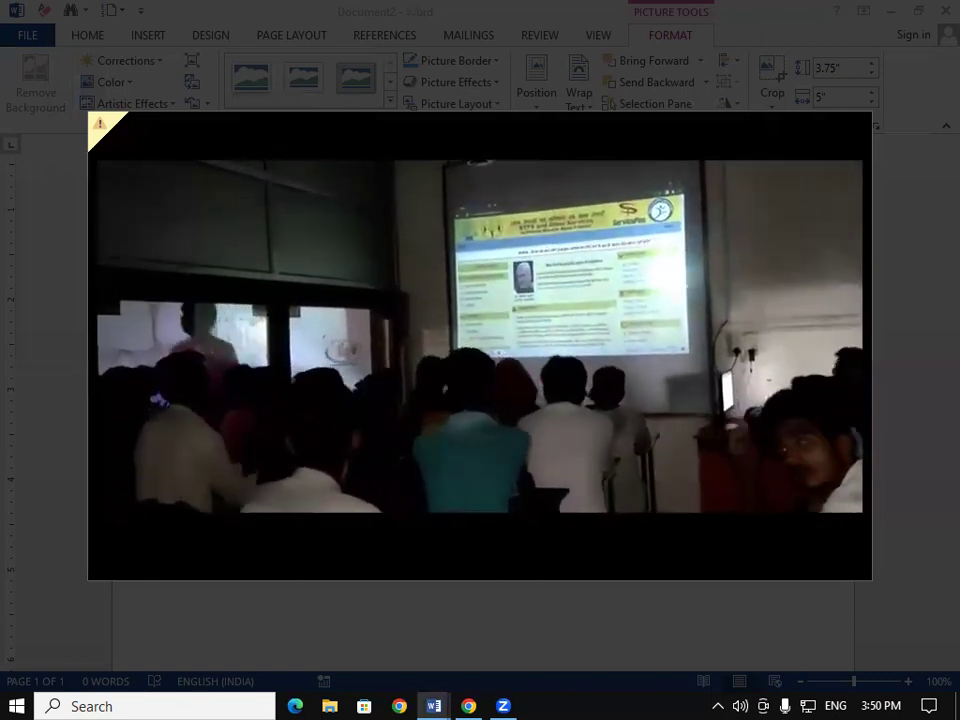
left_click(530, 533)
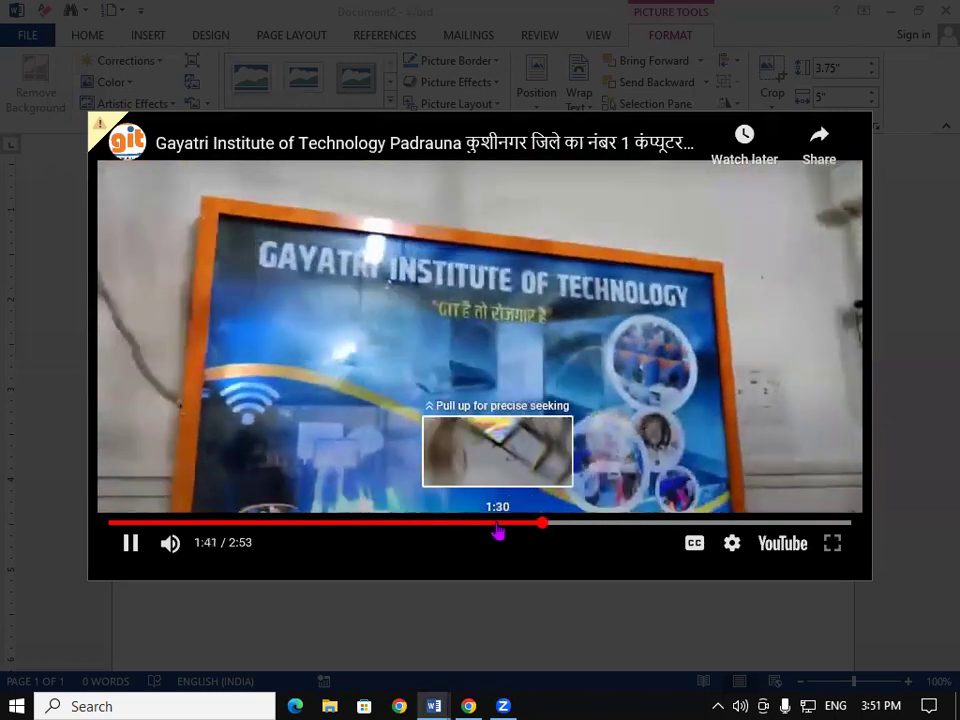
left_click(495, 527)
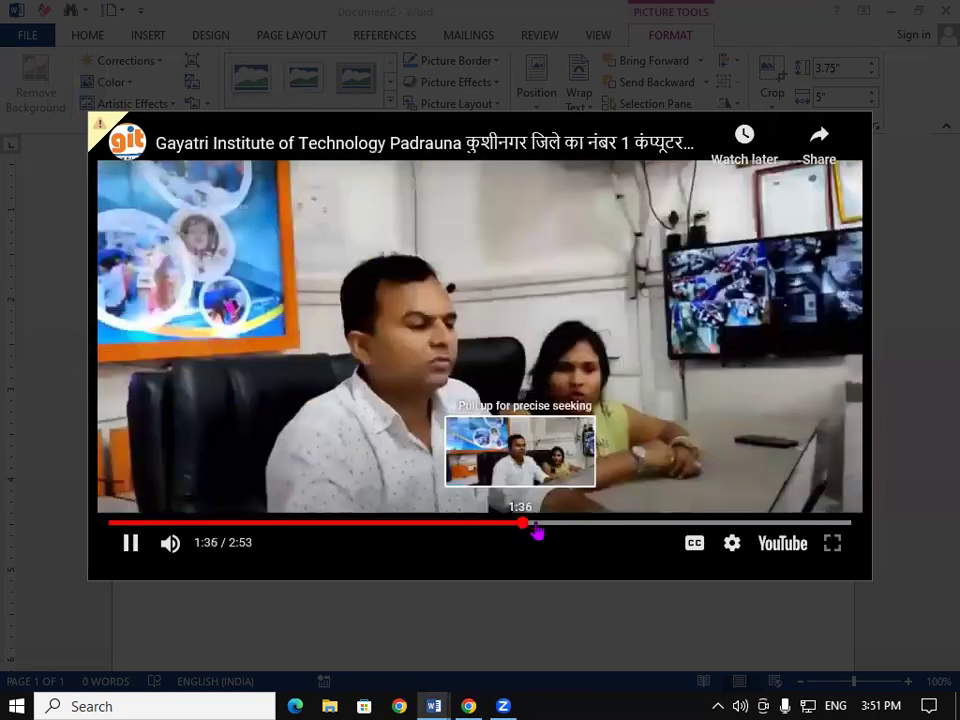
left_click(537, 531)
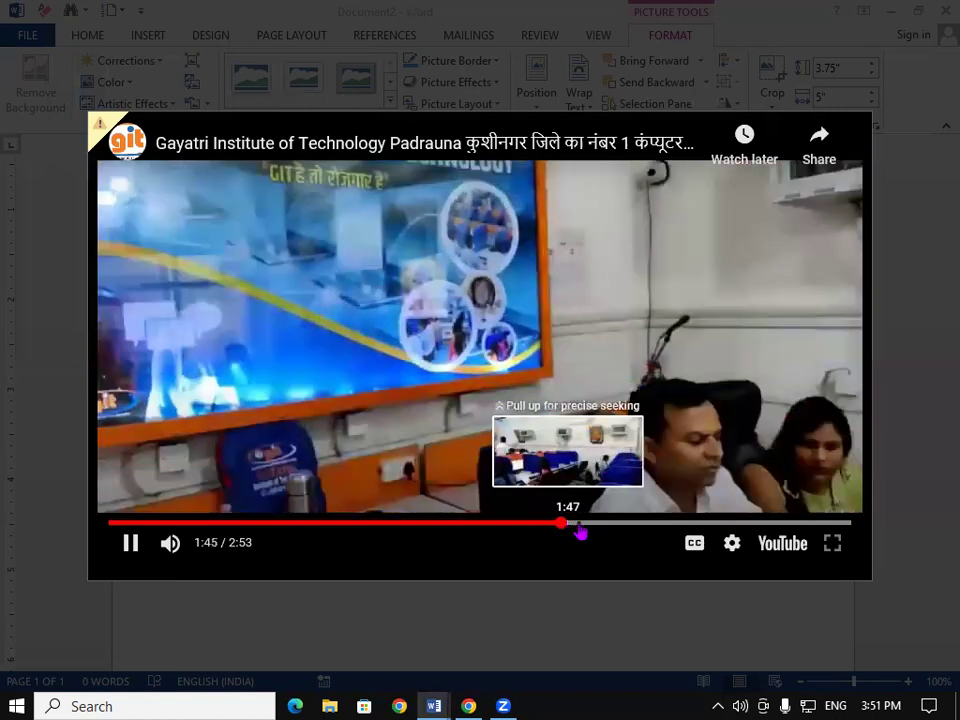
left_click(580, 522)
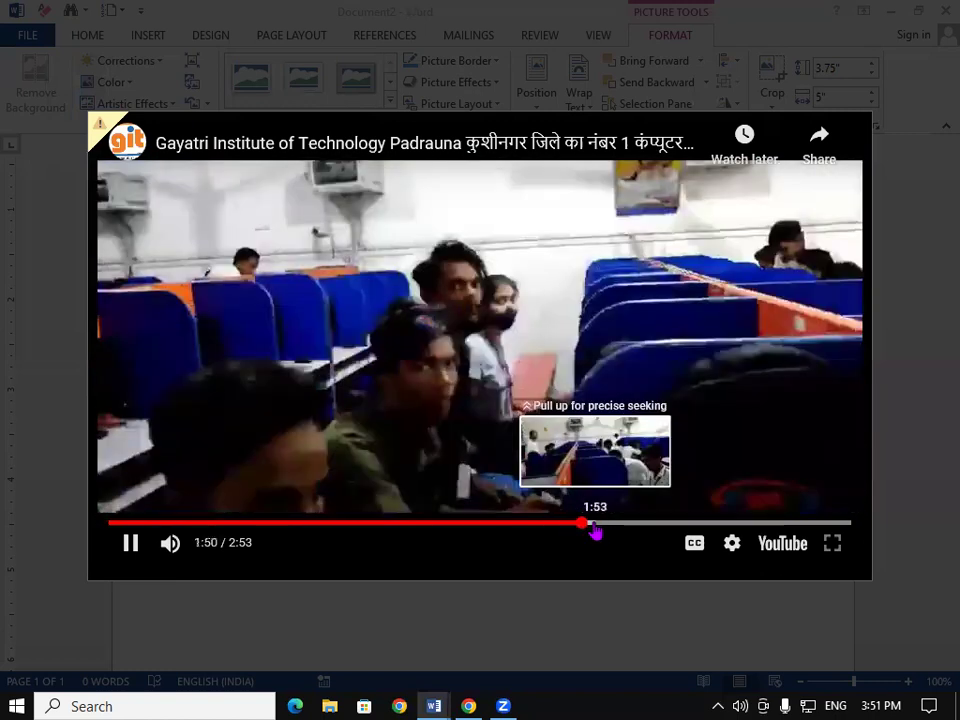
left_click(598, 533)
left_click(615, 531)
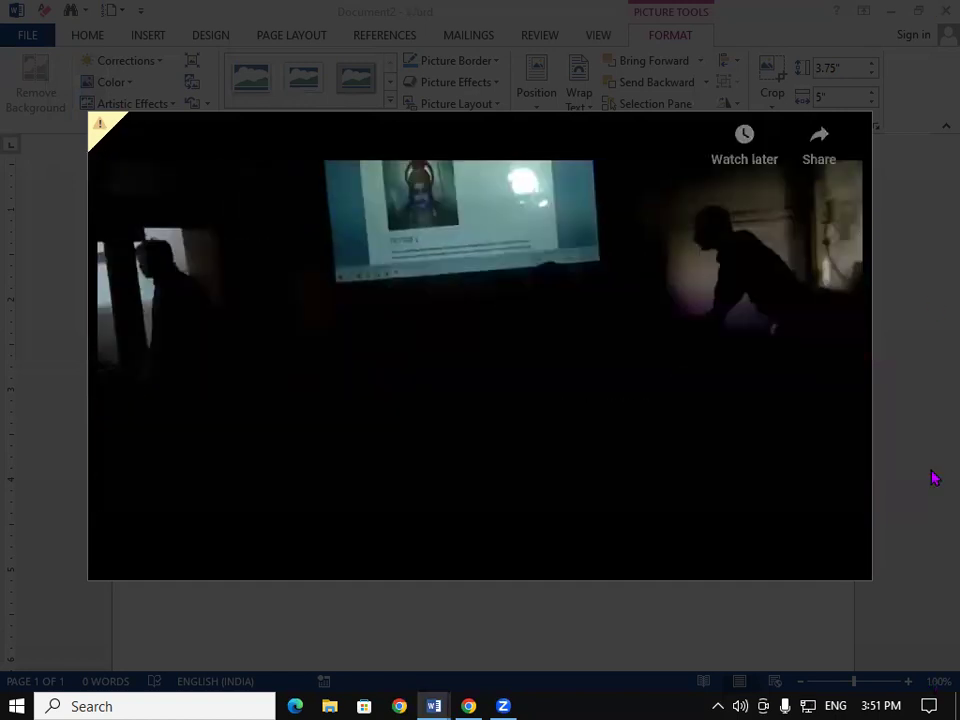
mouse_move(840, 154)
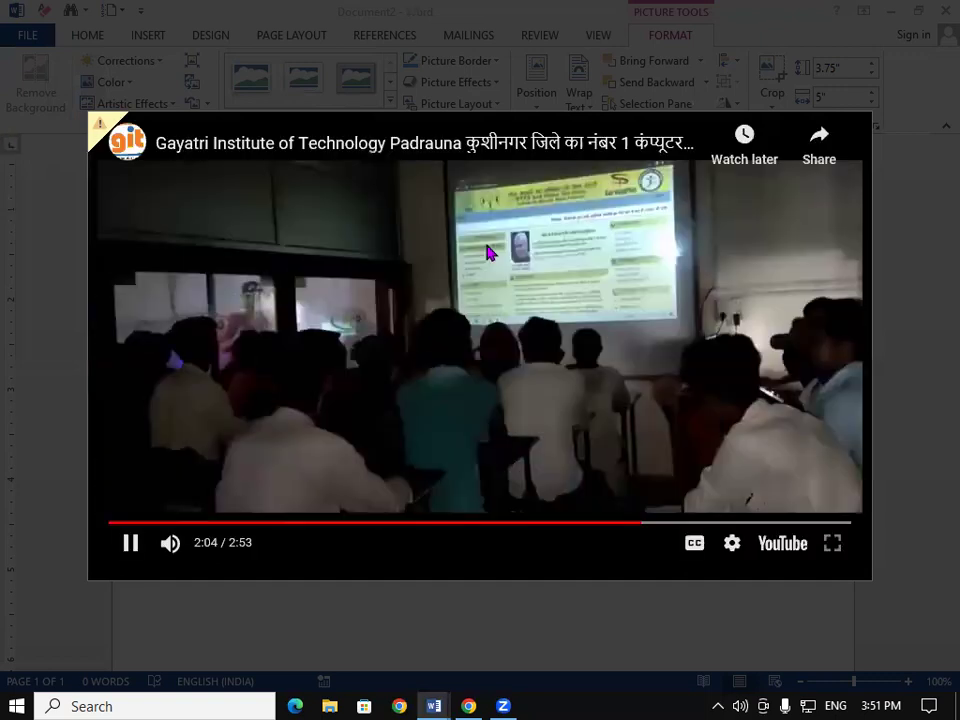
- Close the player, remove the embedded video, then open and close Insert Video without inserting
key("Escape")
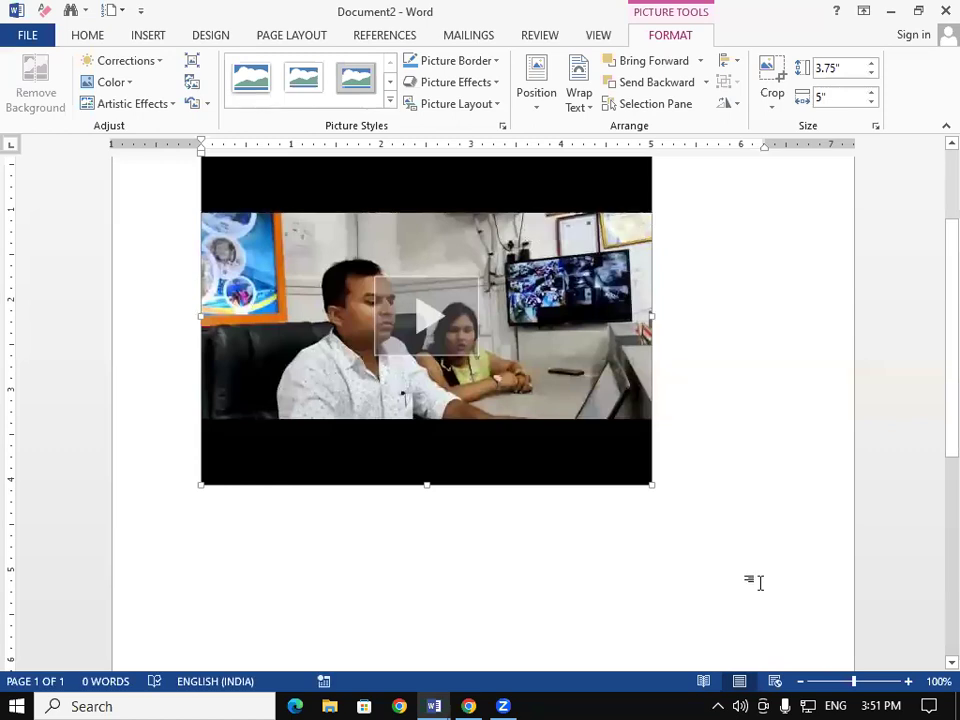
key("ctrl+z")
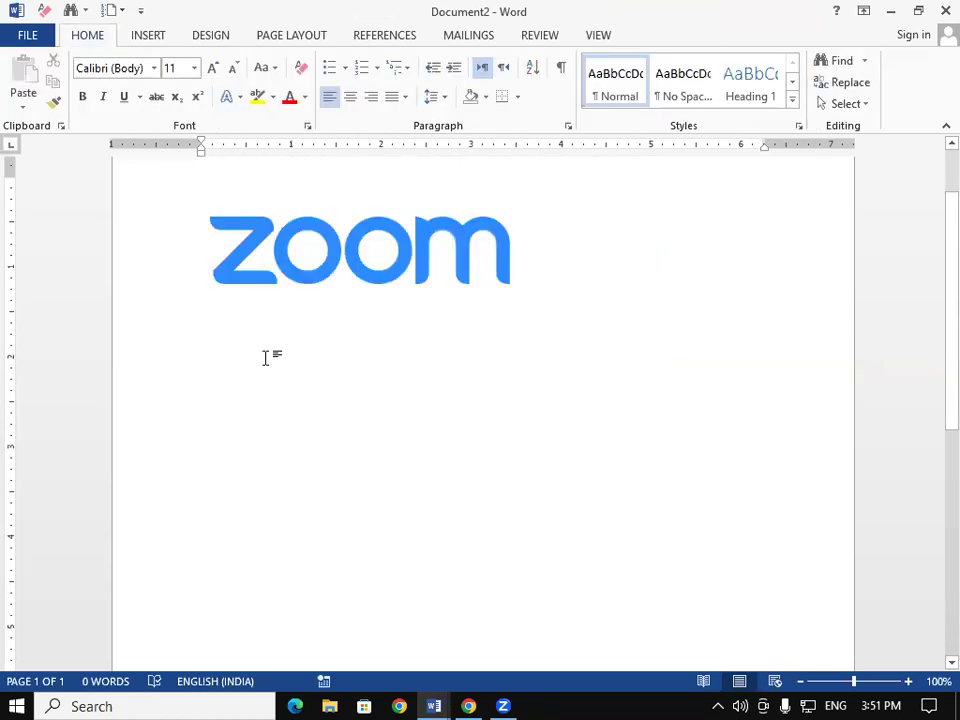
left_click(151, 40)
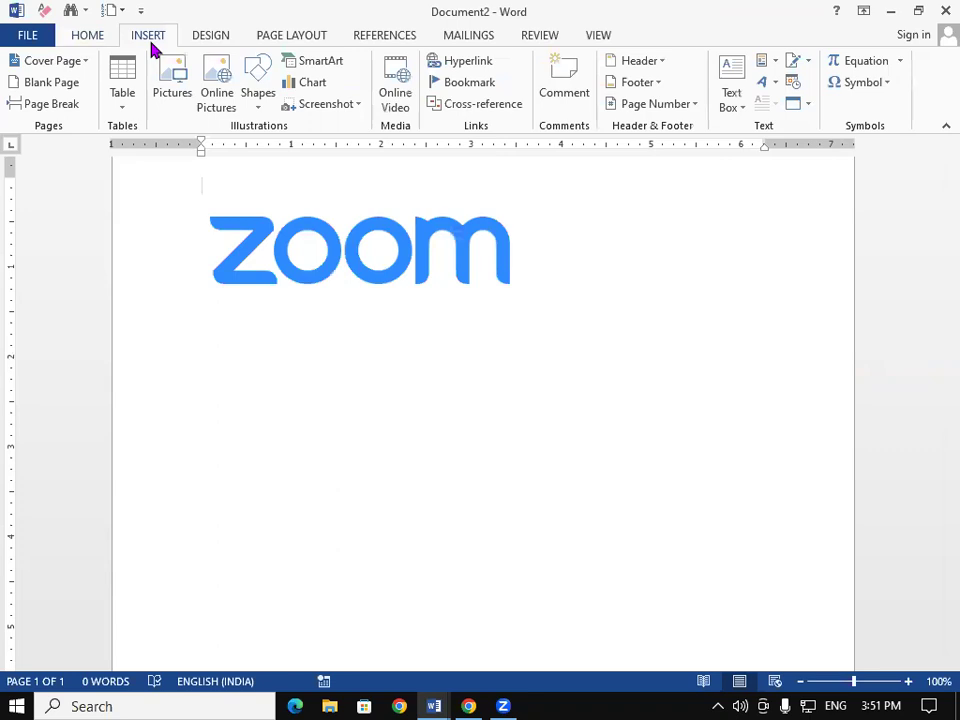
left_click(398, 112)
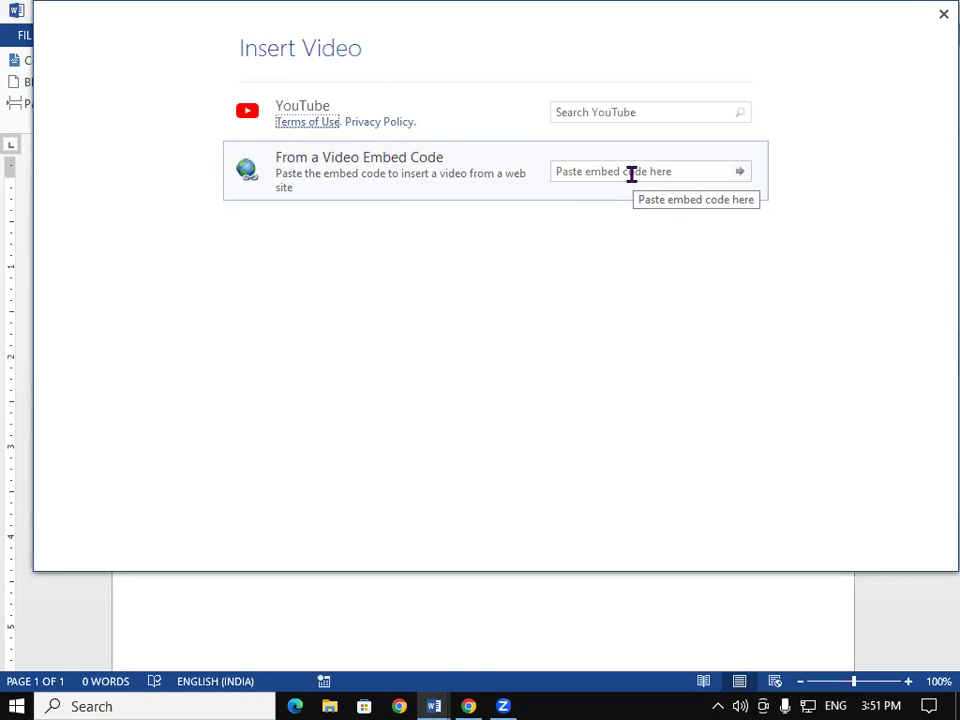
left_click(612, 105)
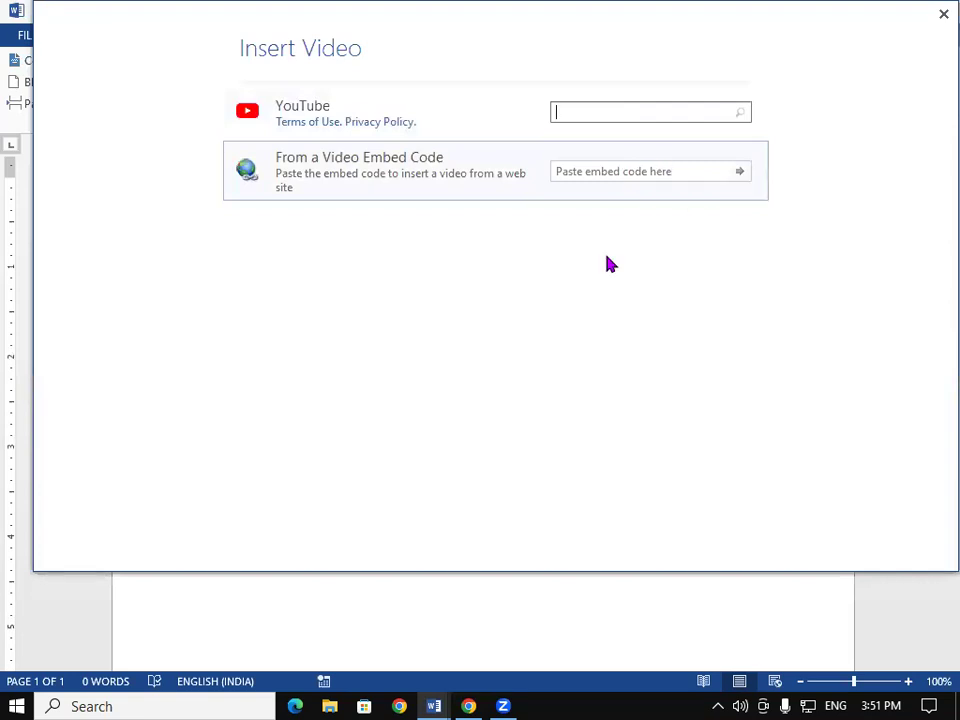
left_click(940, 14)
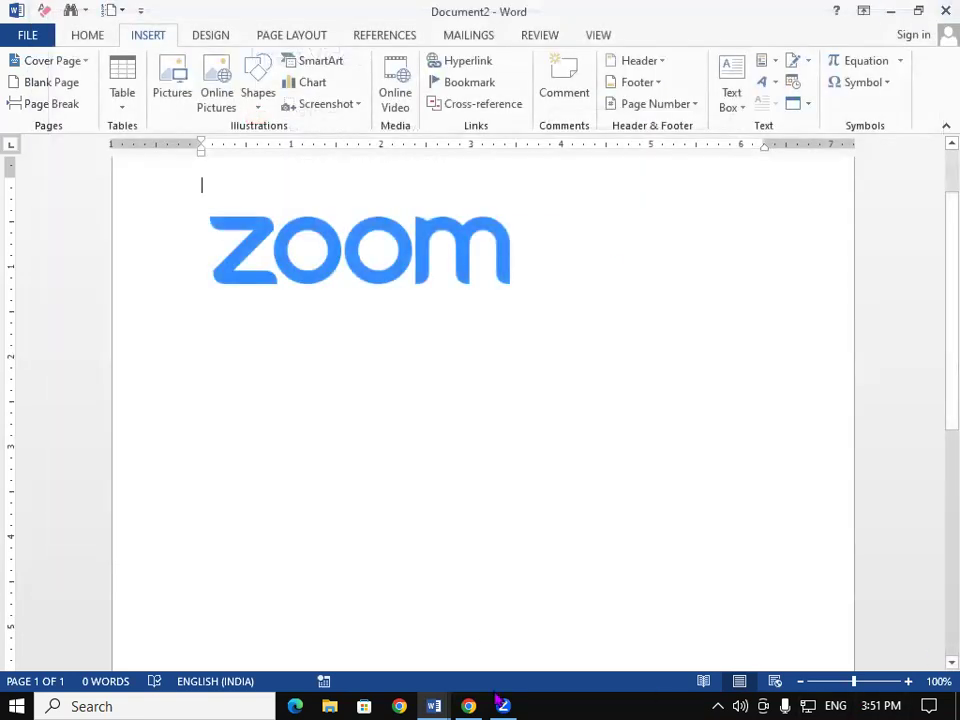